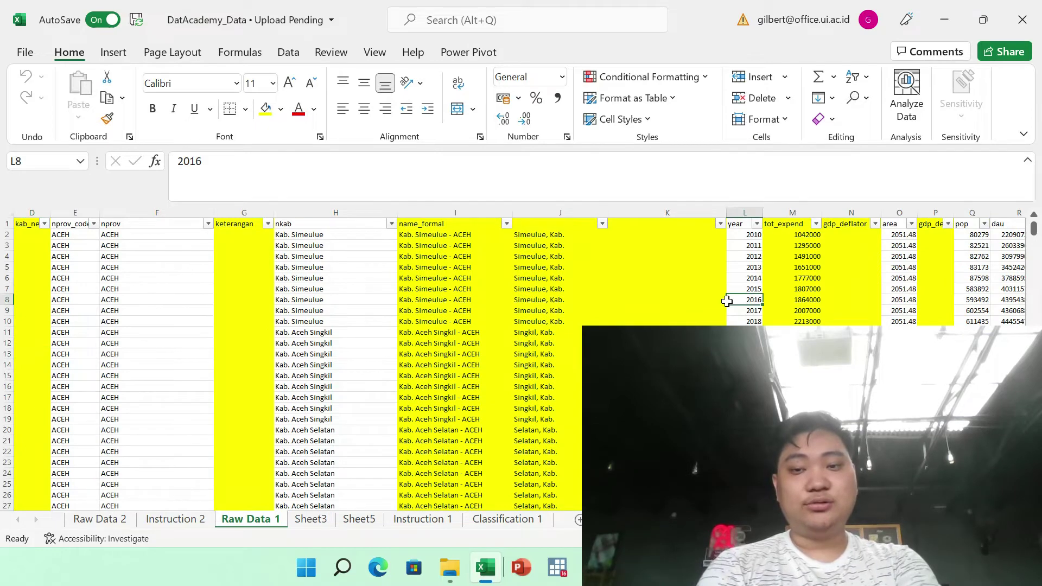
Step: Examine the columns from year to dau on Raw Data 1 and look through the smaller dataset on Sheet3
{"action": "key", "text": "Right"}
{"action": "key", "text": "Right"}
{"action": "key", "text": "Right"}
{"action": "key", "text": "Right"}
{"action": "key", "text": "Right"}
{"action": "key", "text": "Right"}
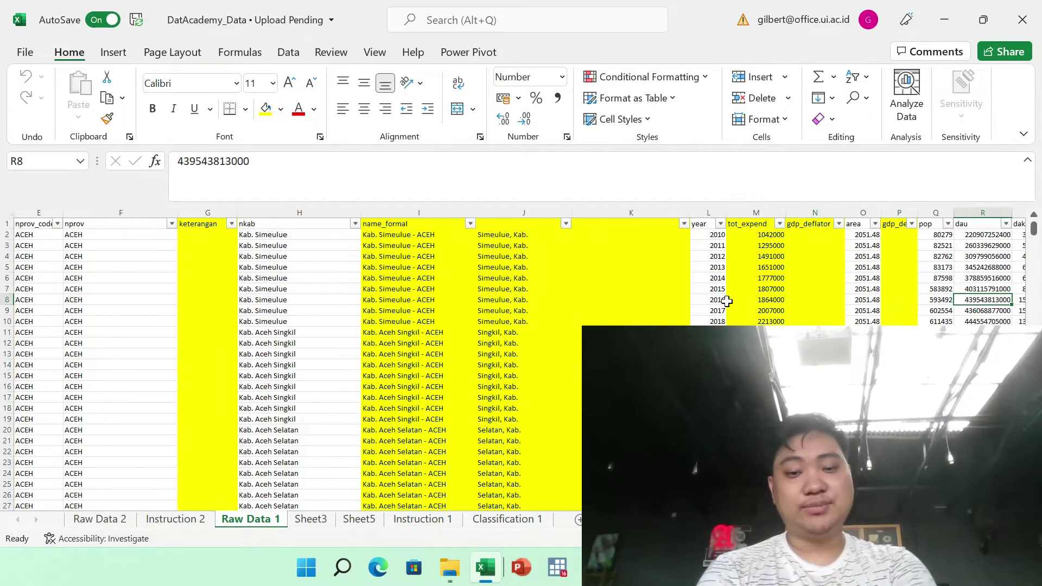
{"action": "left_click", "coordinate": [310, 519]}
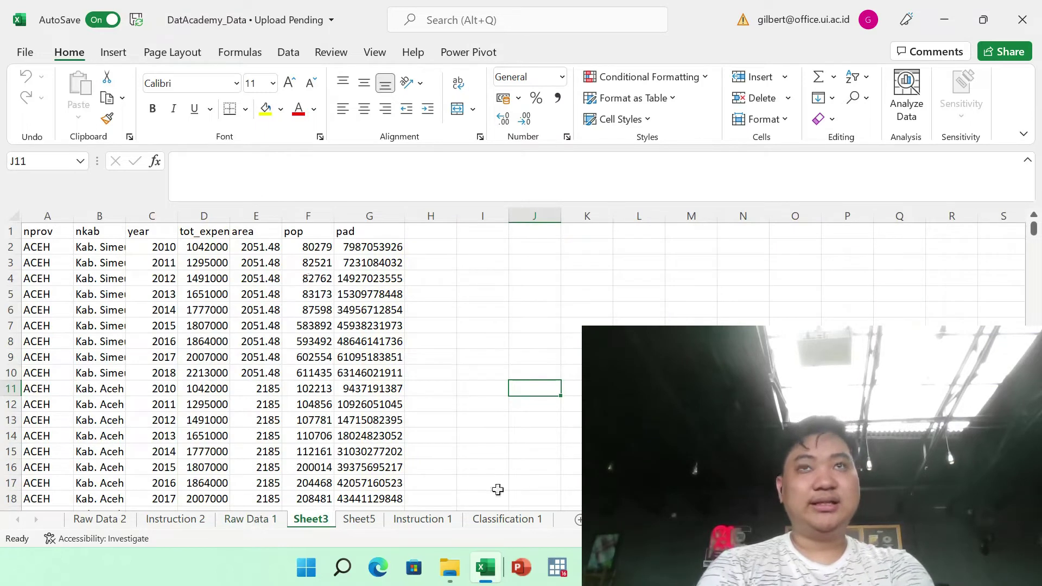
{"action": "left_click", "coordinate": [180, 374]}
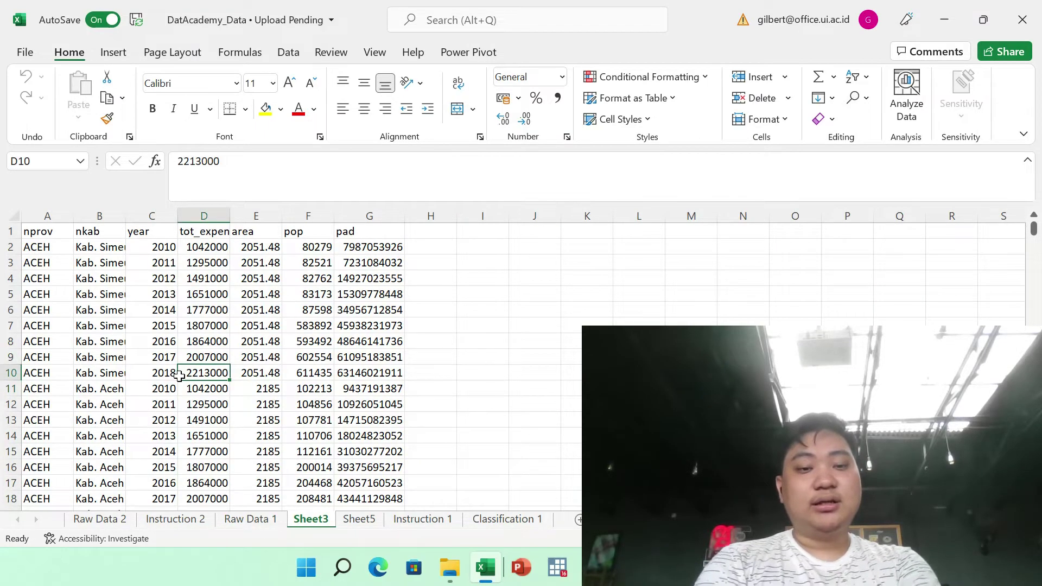
{"action": "scroll", "coordinate": [180, 374], "scroll_direction": "down", "scroll_amount": 4}
{"action": "scroll", "coordinate": [181, 374], "scroll_direction": "up", "scroll_amount": 4}
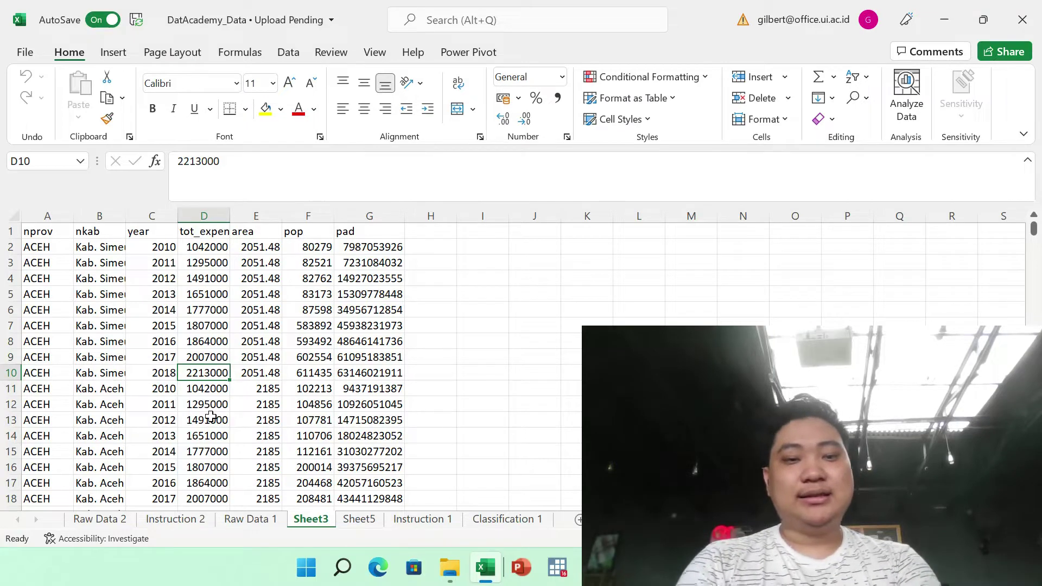
{"action": "left_click", "coordinate": [211, 416]}
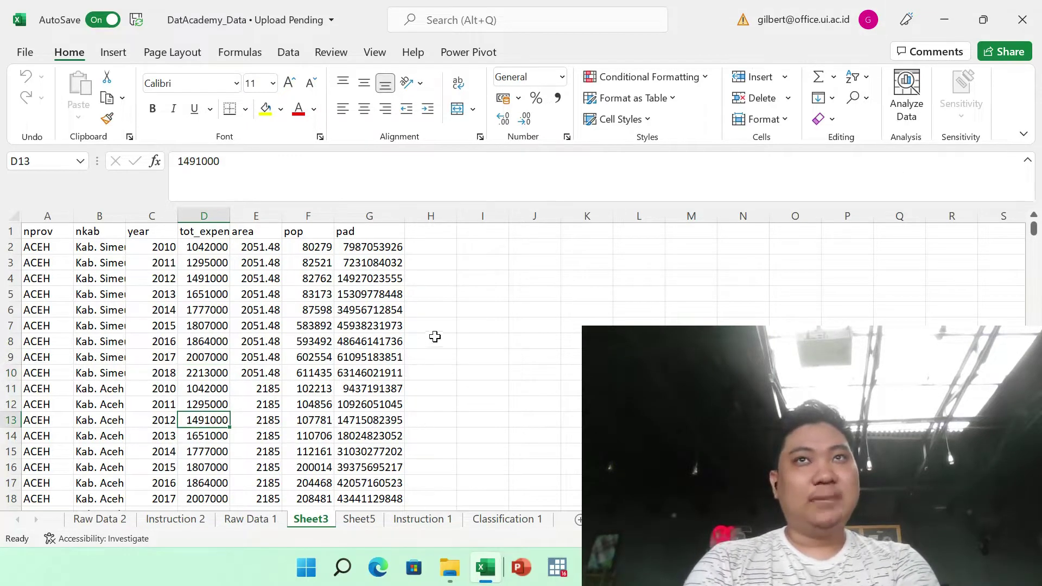
Step: Insert a PivotChart from Sheet3 range A1:G4562 at cell I2 of the same sheet, plotting the sum of tot_expend by year
{"action": "left_click", "coordinate": [371, 233]}
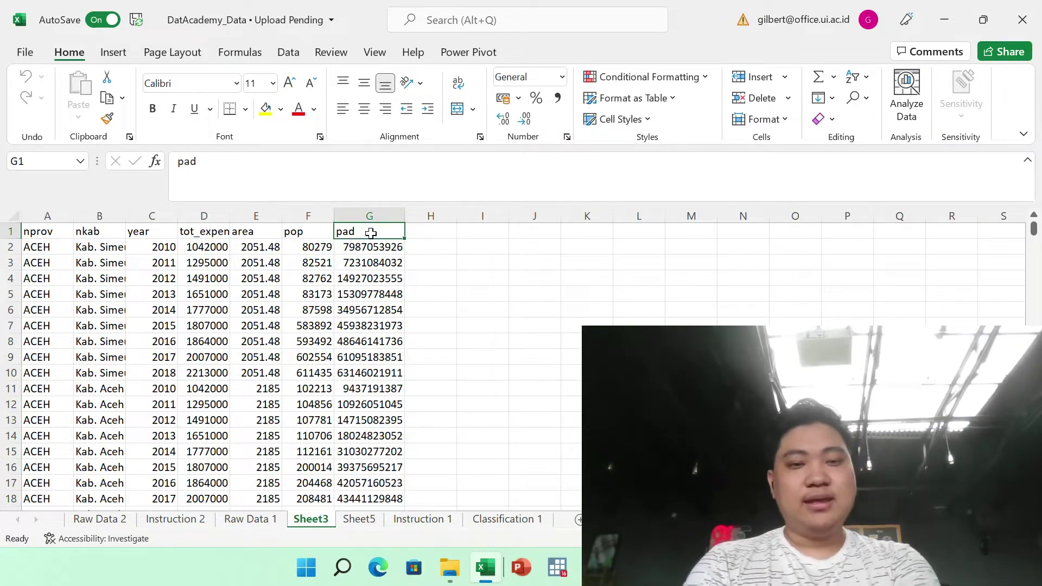
{"action": "key", "text": "ctrl+shift+Down"}
{"action": "key", "text": "ctrl+shift+Left"}
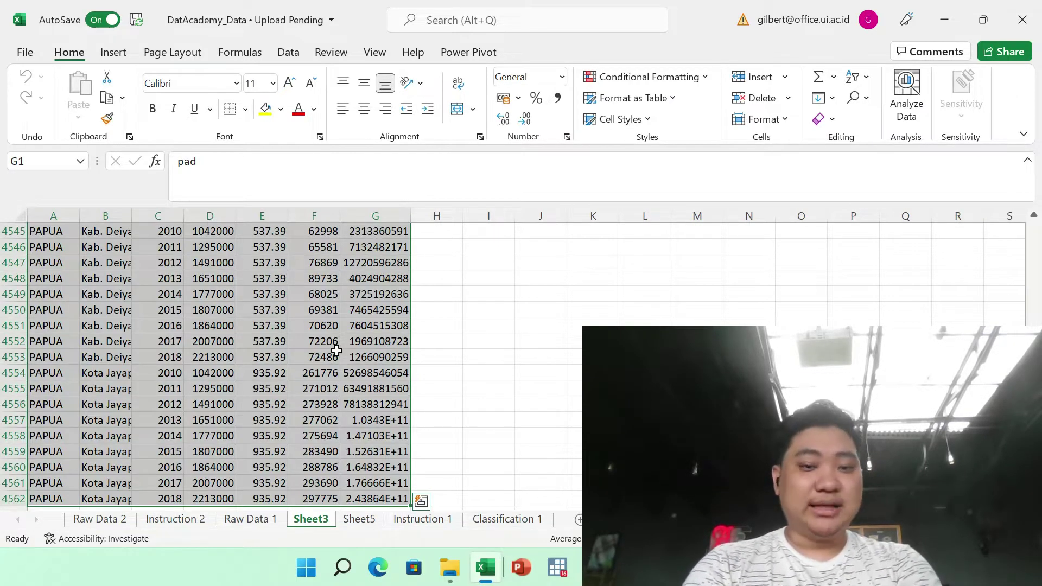
{"action": "scroll", "coordinate": [370, 234], "scroll_direction": "up", "scroll_amount": 20}
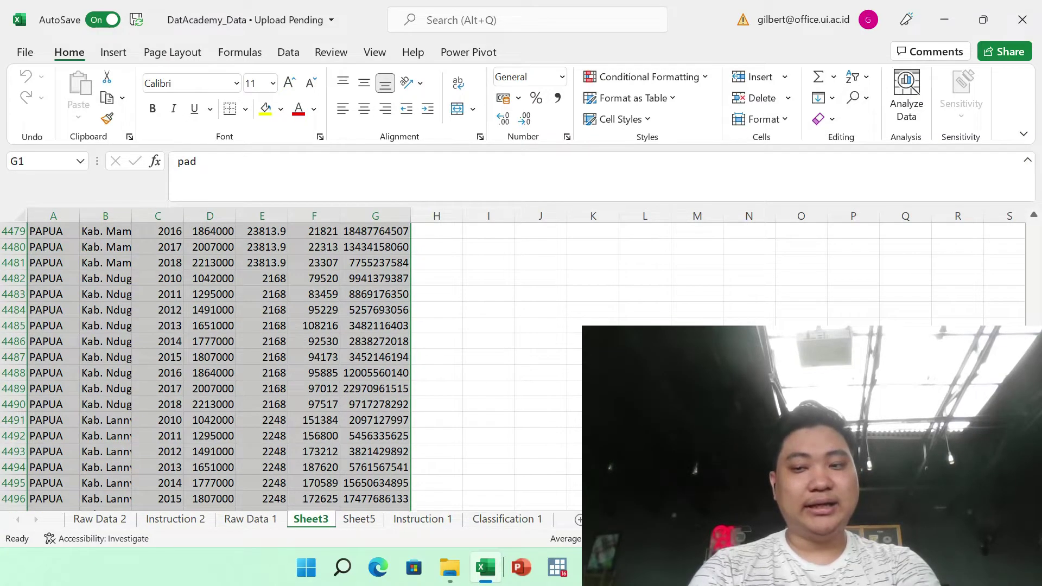
{"action": "left_click_drag", "start_coordinate": [1033, 502], "coordinate": [1040, 240]}
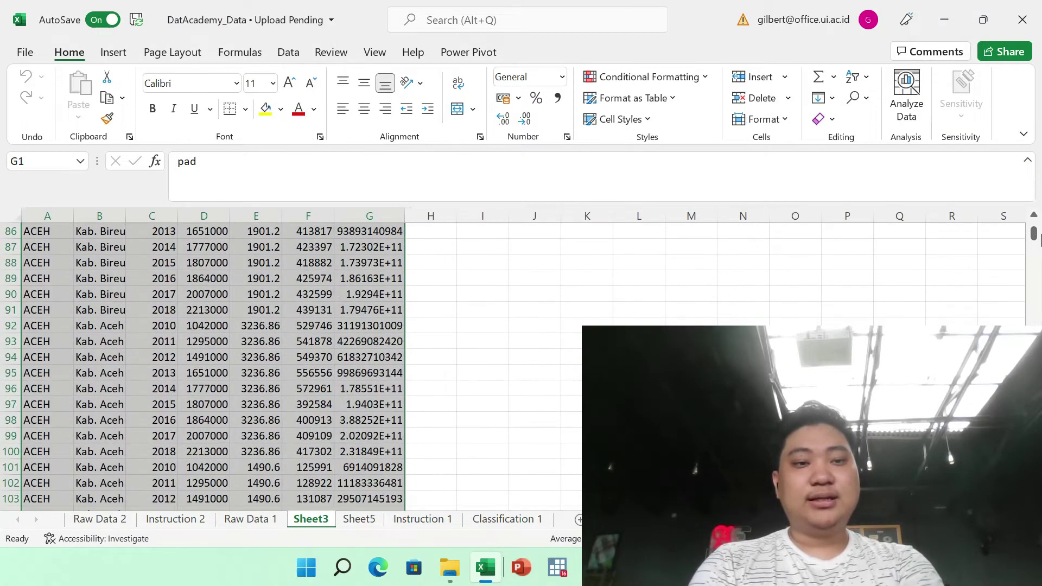
{"action": "left_click", "coordinate": [114, 52]}
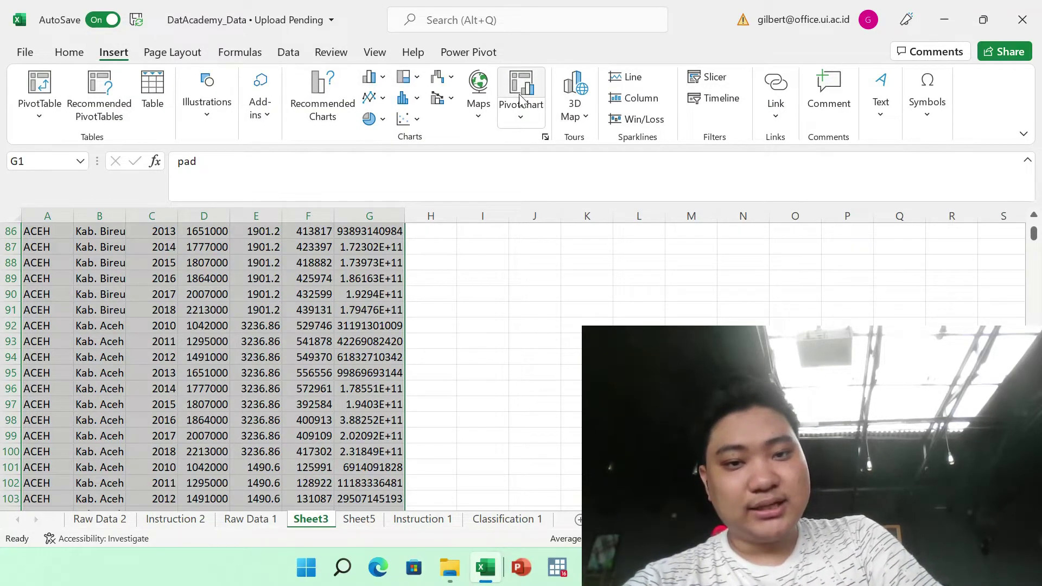
{"action": "left_click", "coordinate": [522, 111]}
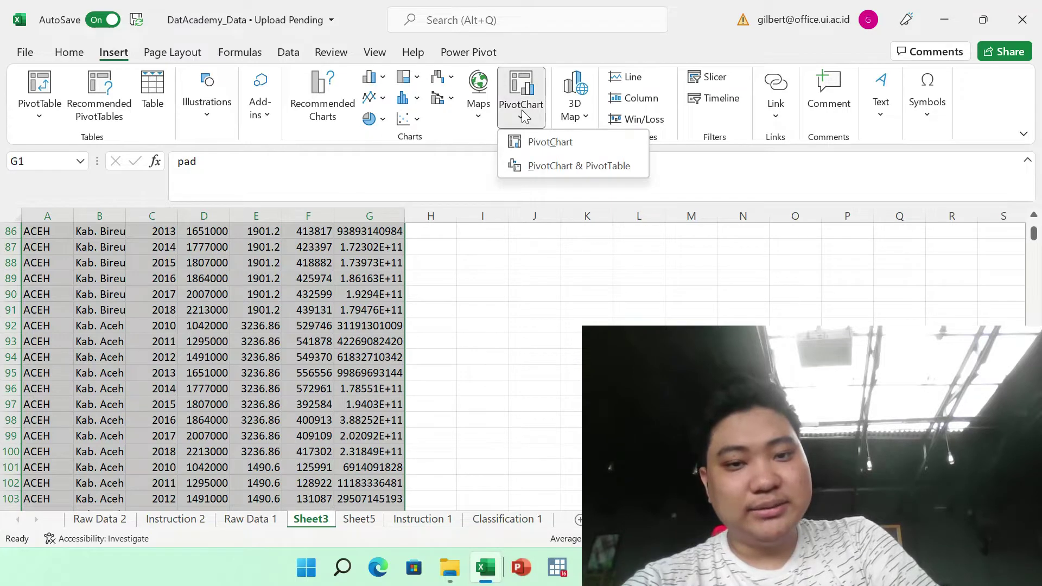
{"action": "left_click", "coordinate": [534, 143]}
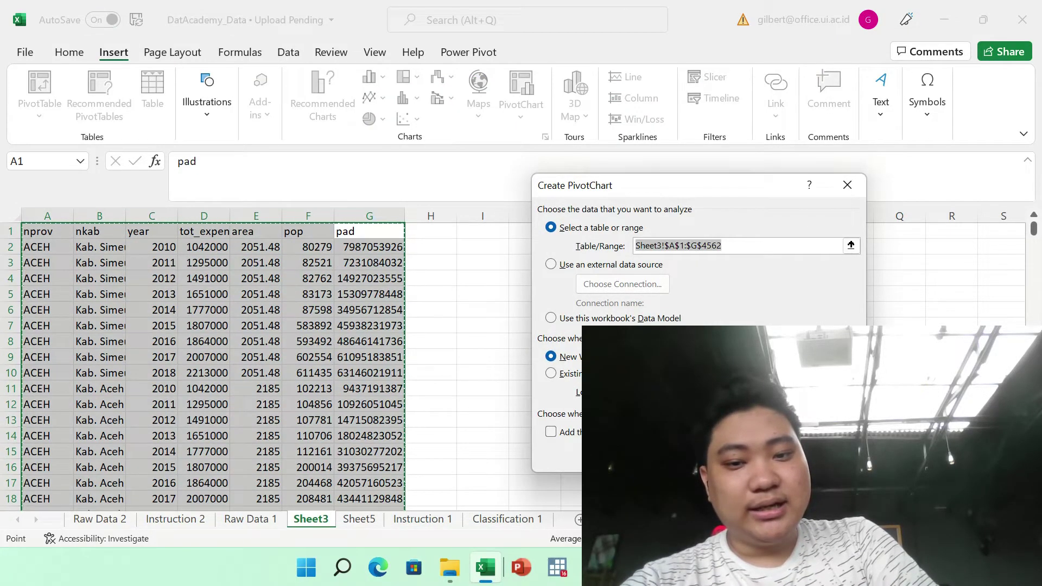
{"action": "left_click", "coordinate": [550, 374]}
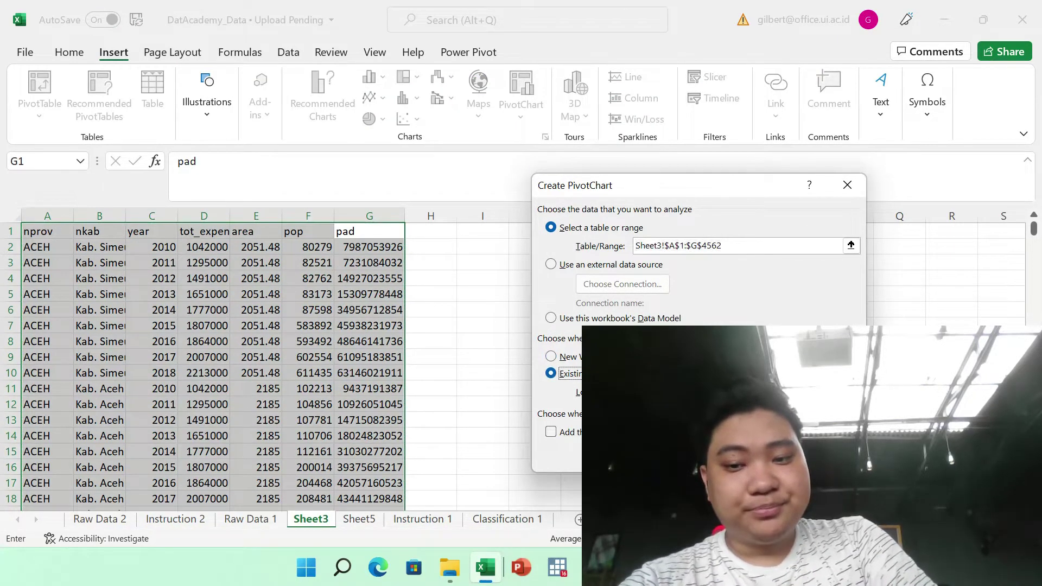
{"action": "left_click", "coordinate": [851, 391]}
{"action": "left_click", "coordinate": [490, 245]}
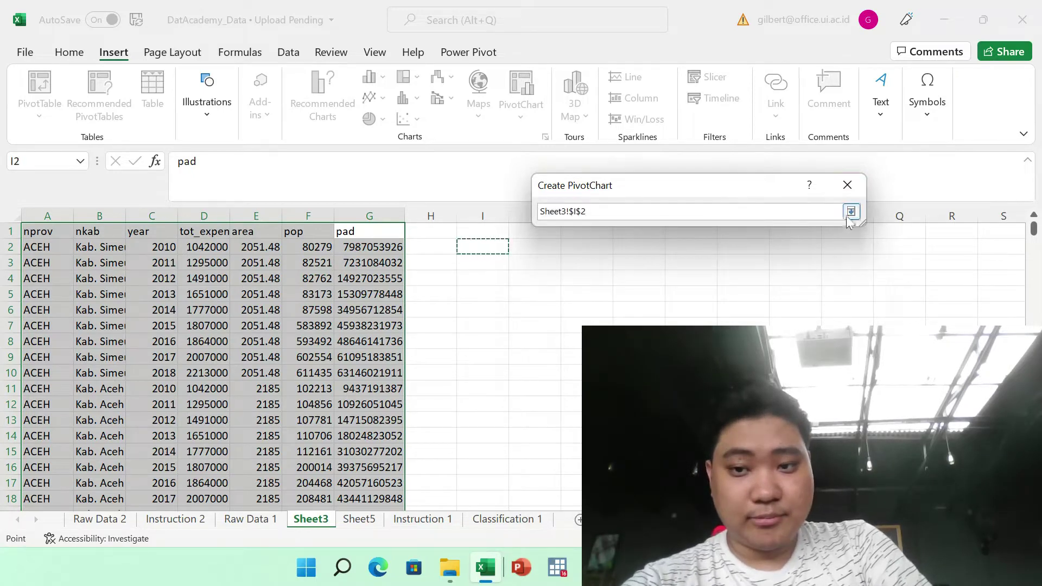
{"action": "left_click", "coordinate": [851, 211]}
{"action": "key", "text": "Return"}
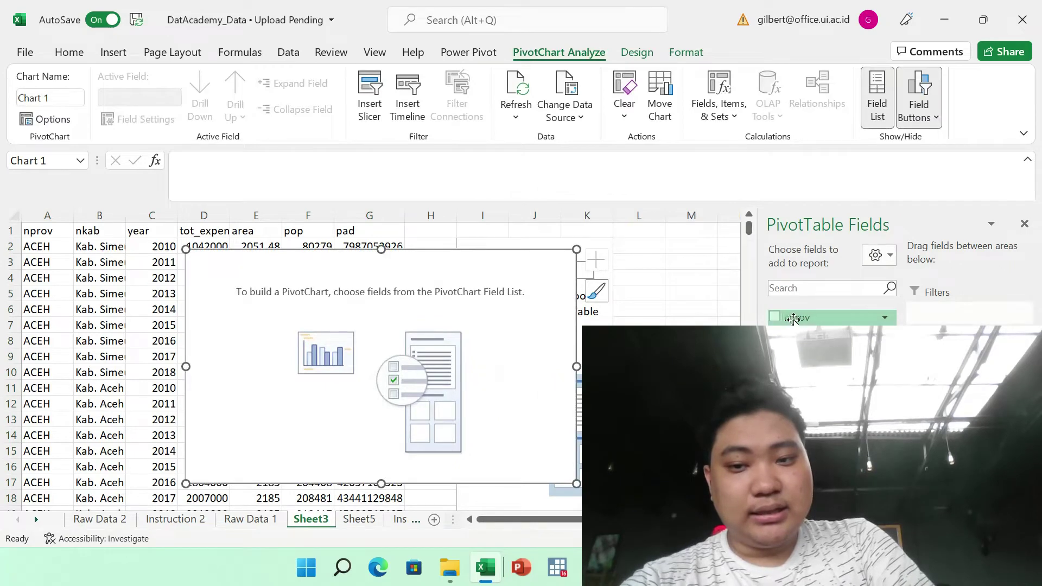
{"action": "left_click_drag", "start_coordinate": [794, 318], "coordinate": [827, 324]}
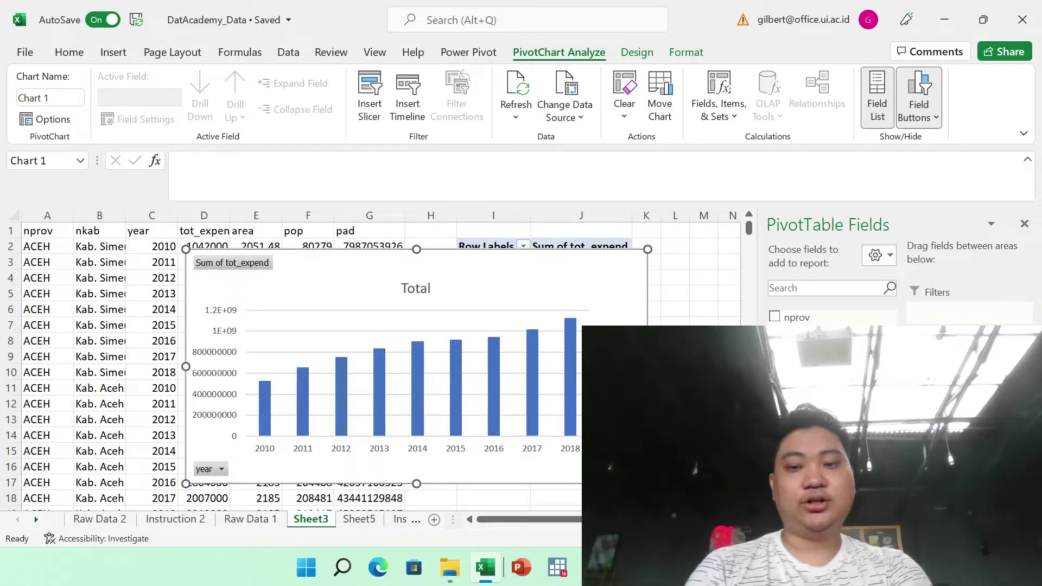
Step: Delete the PivotChart and its PivotTable of tot_expend by year from Sheet3
{"action": "key", "text": "Delete"}
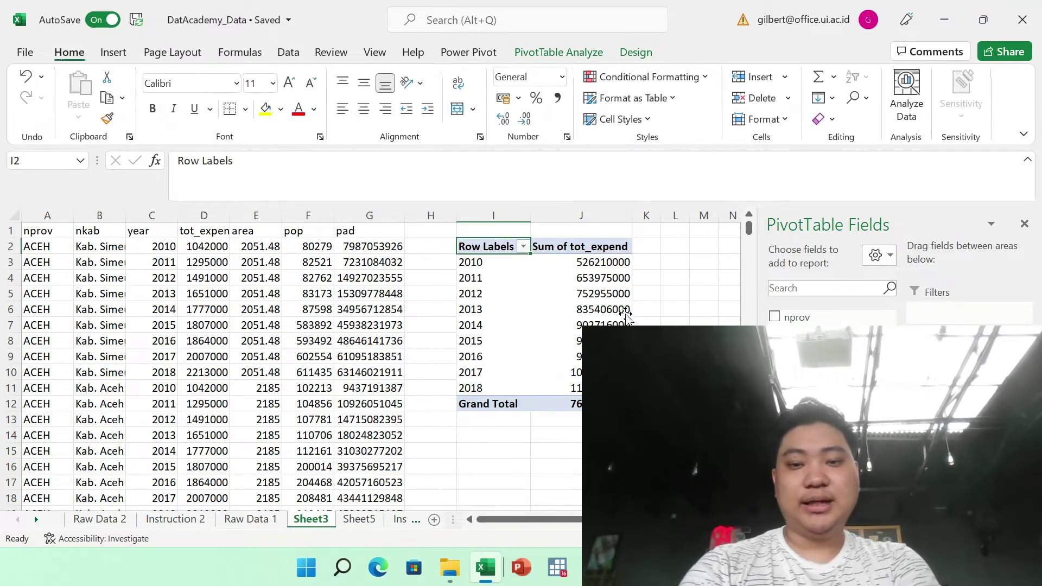
{"action": "left_click", "coordinate": [646, 341]}
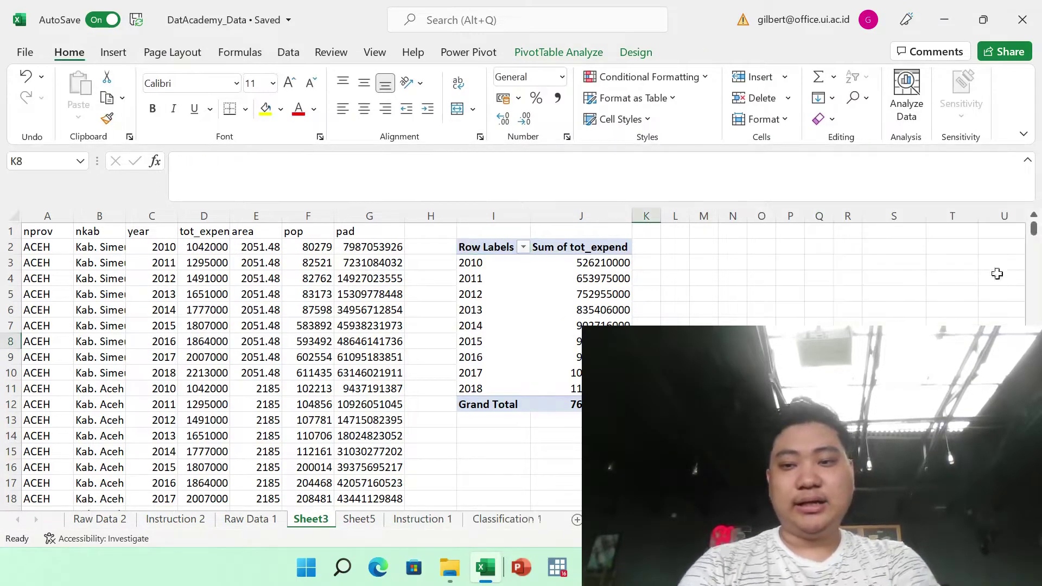
{"action": "left_click", "coordinate": [488, 247]}
{"action": "key", "text": "shift+Right"}
{"action": "key", "text": "ctrl+shift+Down"}
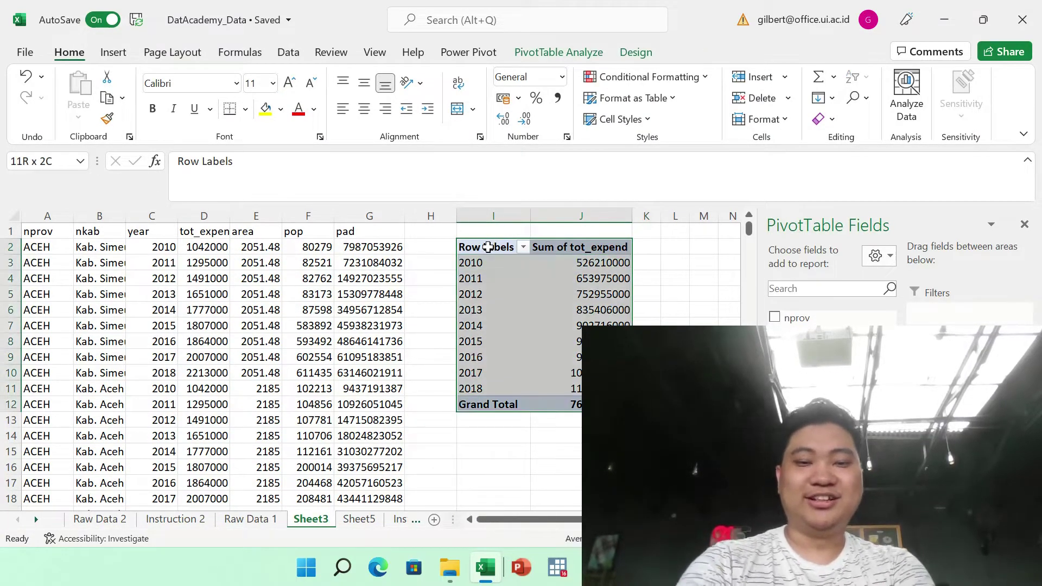
{"action": "key", "text": "Delete"}
{"action": "left_click", "coordinate": [494, 278]}
Step: Create a PivotTable from the whole Sheet3 data range A1:G4562 on a new worksheet
{"action": "left_click", "coordinate": [266, 324]}
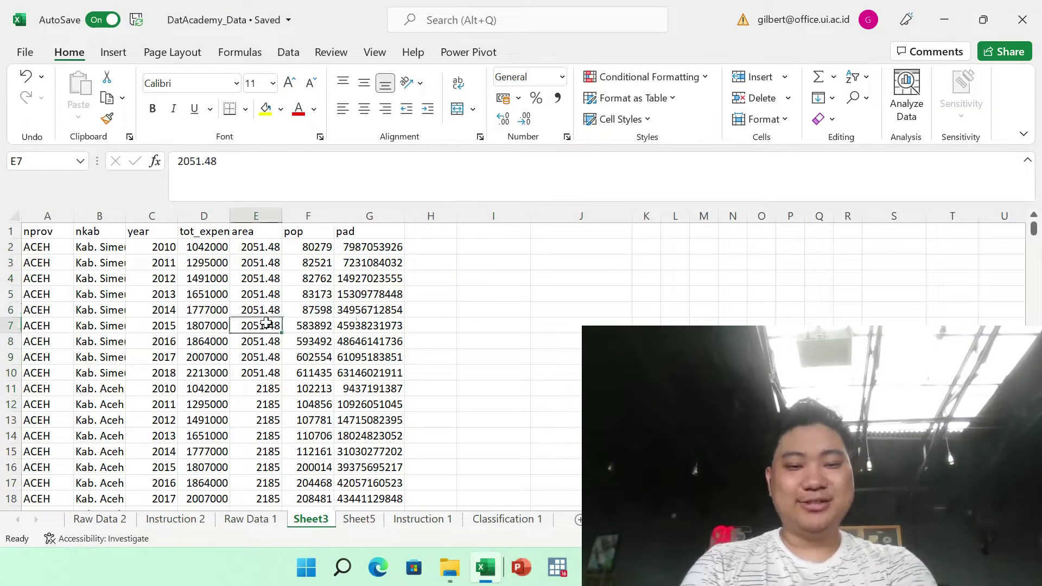
{"action": "key", "text": "ctrl+a"}
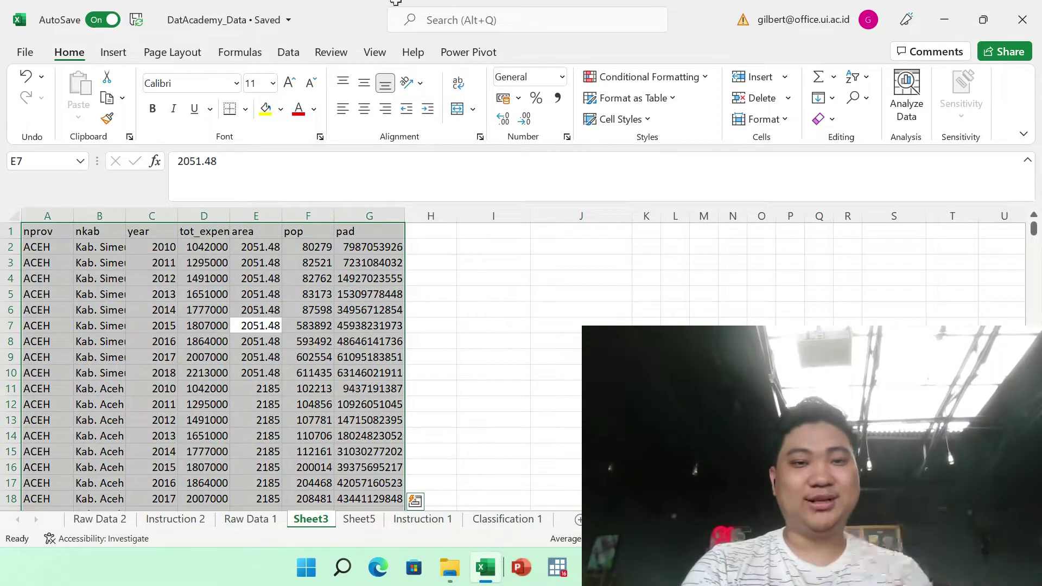
{"action": "left_click", "coordinate": [120, 52]}
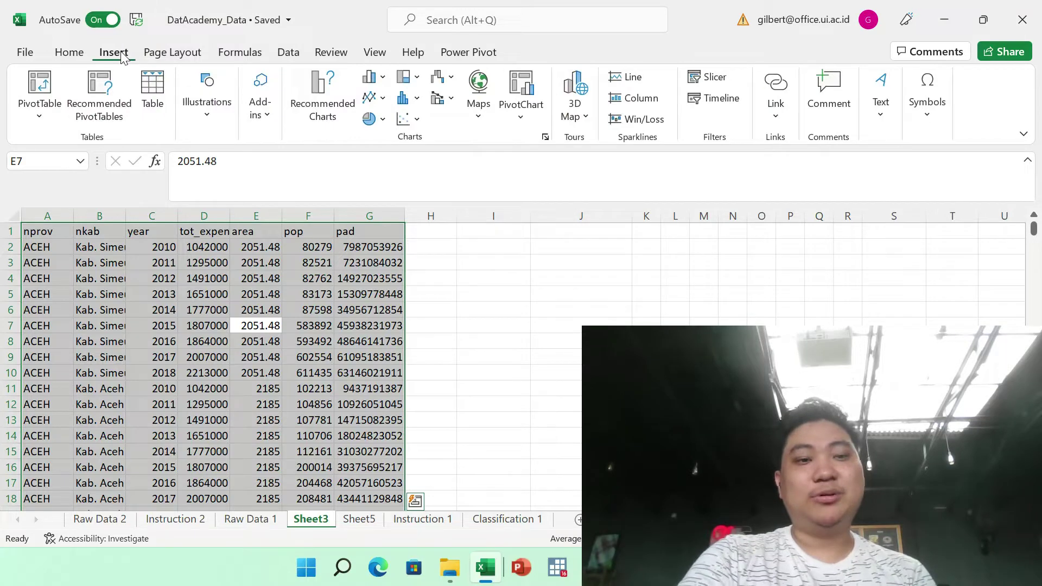
{"action": "left_click", "coordinate": [51, 112]}
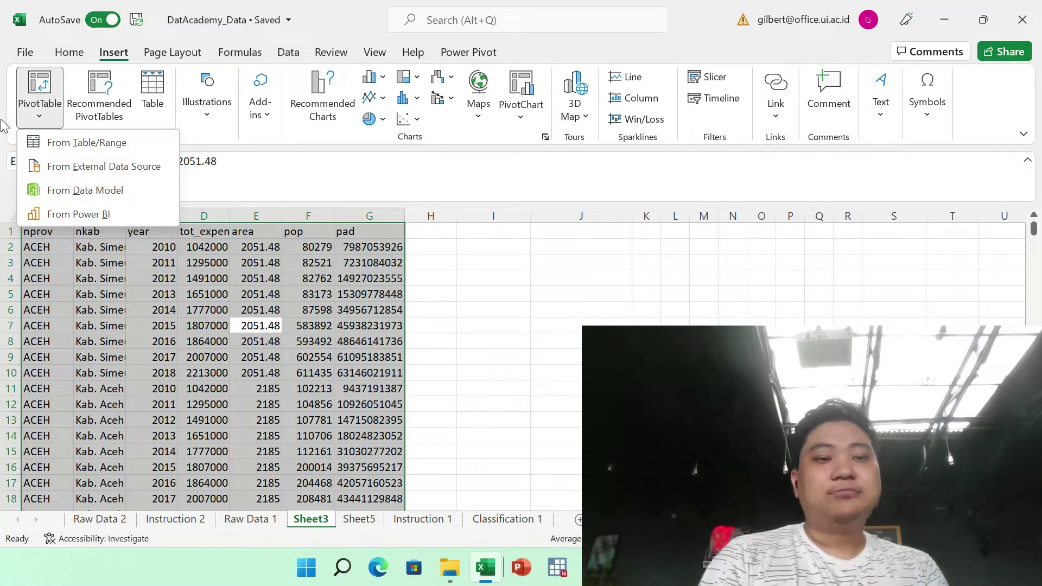
{"action": "left_click", "coordinate": [44, 143]}
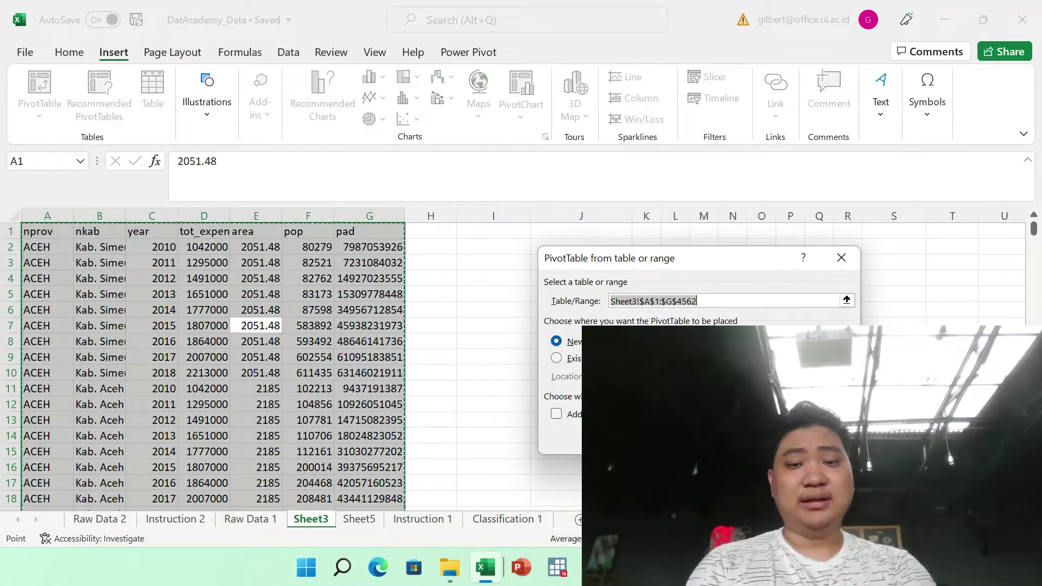
{"action": "left_click_drag", "start_coordinate": [540, 455], "coordinate": [205, 490]}
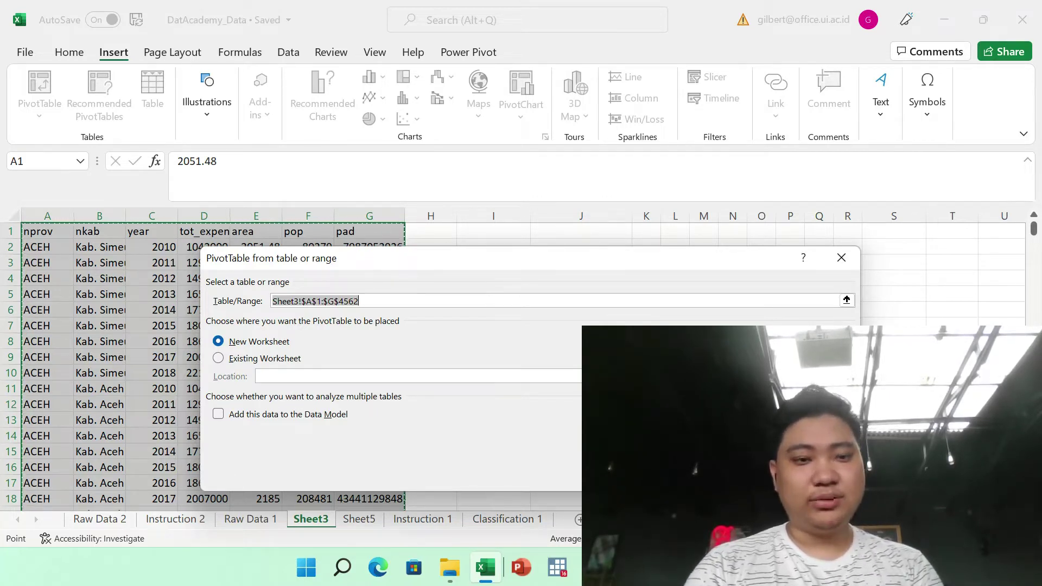
{"action": "key", "text": "Return"}
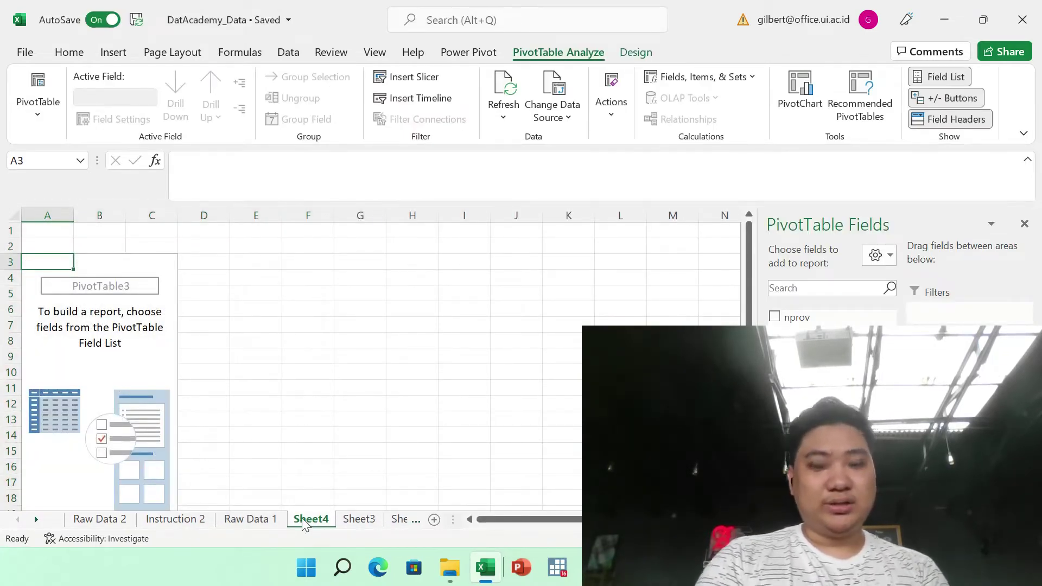
Step: Delete the new worksheet Sheet4 that holds the empty PivotTable
{"action": "right_click", "coordinate": [304, 523]}
{"action": "left_click", "coordinate": [354, 310]}
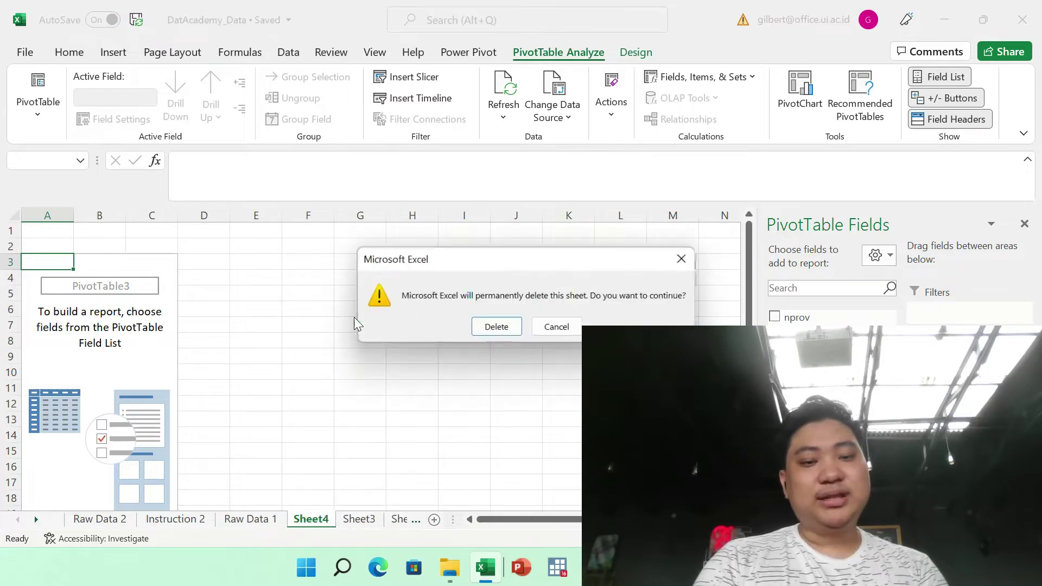
{"action": "left_click", "coordinate": [496, 327]}
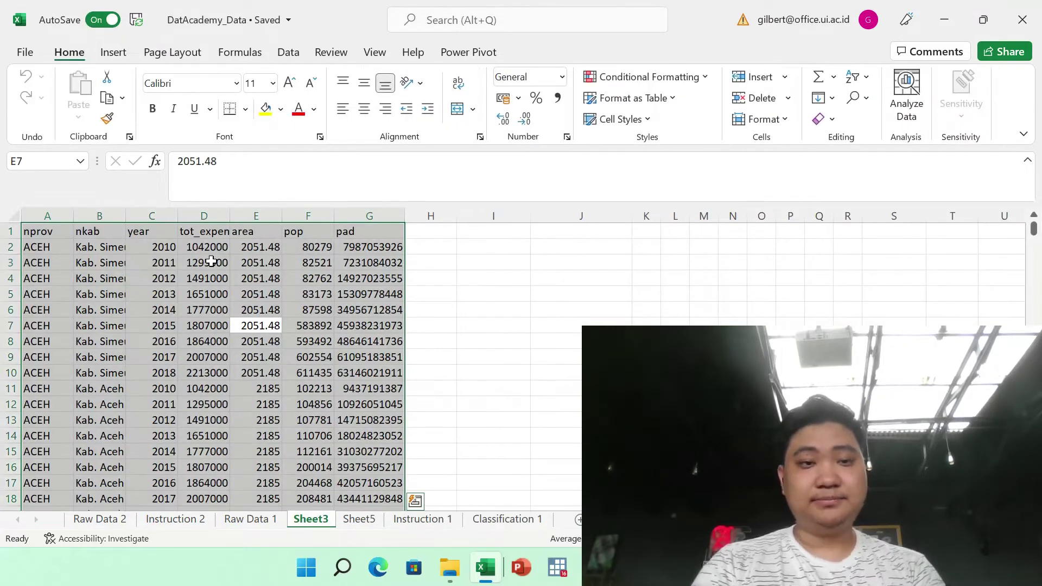
Step: Create a PivotTable from Sheet3 range A1:G4562 on the existing worksheet, located at cell I1 of Sheet3
{"action": "left_click", "coordinate": [114, 53]}
{"action": "left_click", "coordinate": [39, 115]}
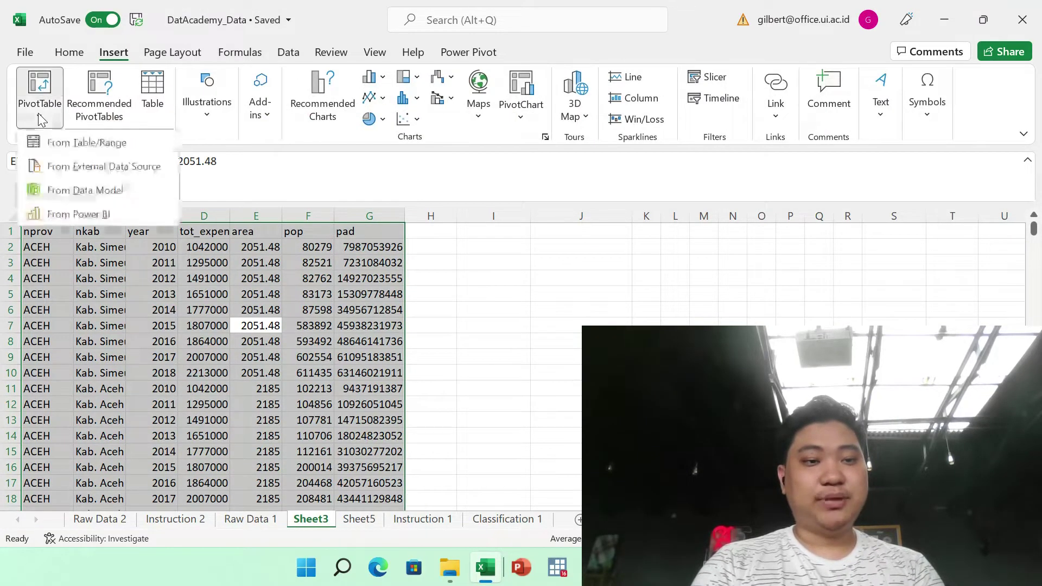
{"action": "left_click", "coordinate": [47, 147]}
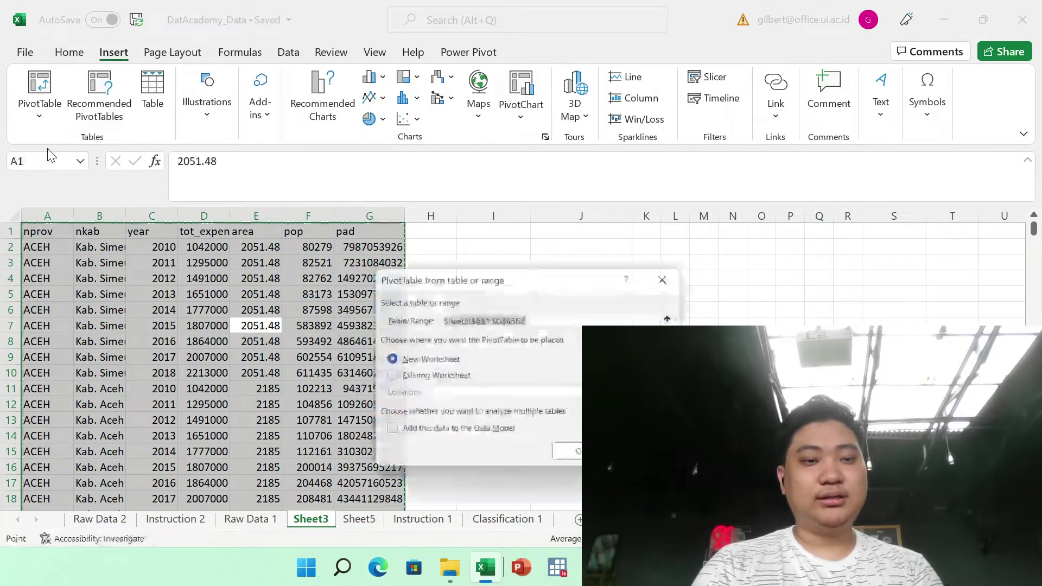
{"action": "left_click", "coordinate": [441, 383]}
{"action": "left_click", "coordinate": [678, 394]}
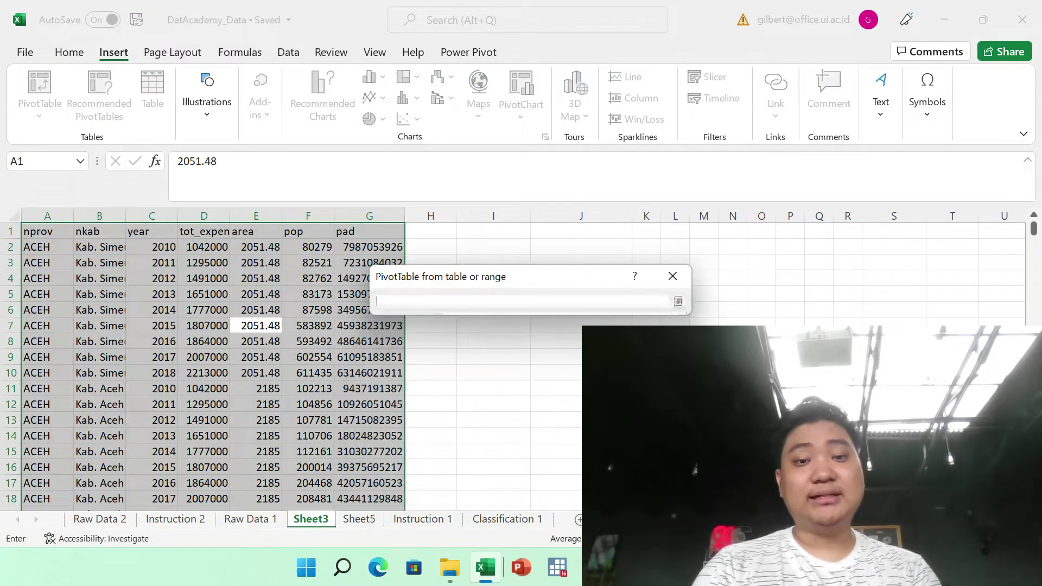
{"action": "scroll", "coordinate": [496, 249], "scroll_direction": "right", "scroll_amount": 3}
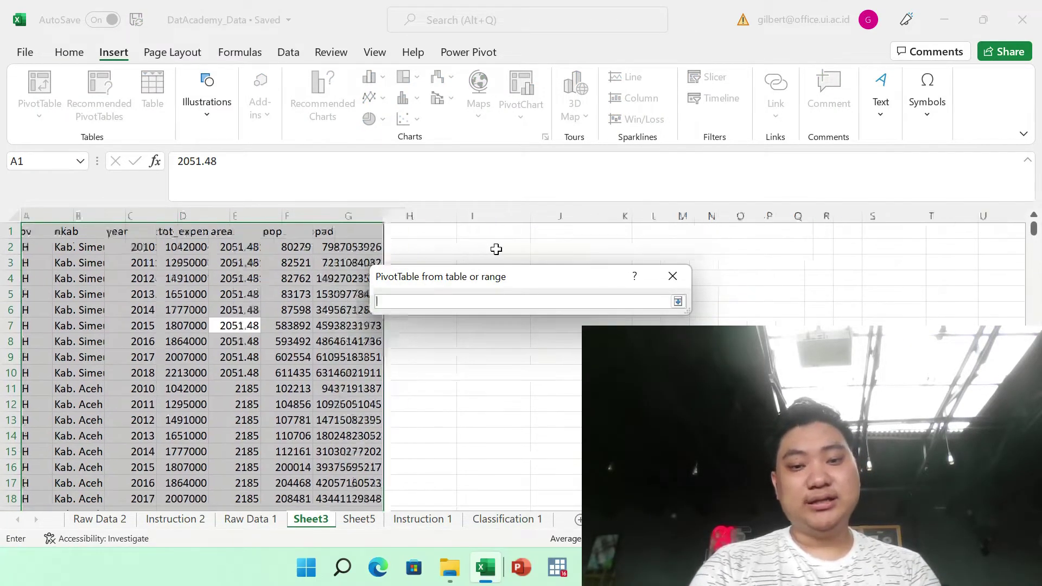
{"action": "left_click", "coordinate": [351, 232]}
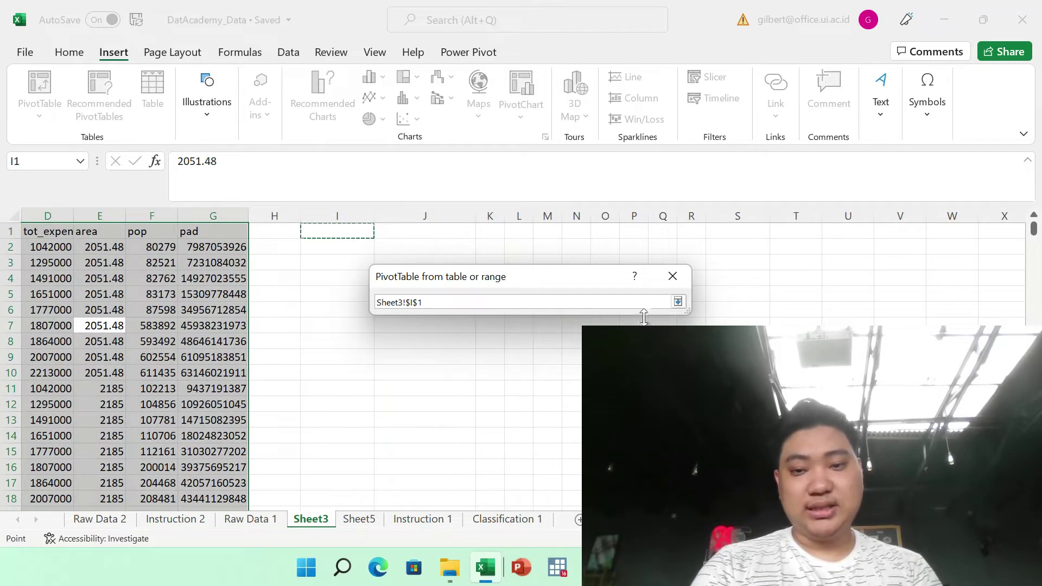
{"action": "left_click", "coordinate": [678, 302]}
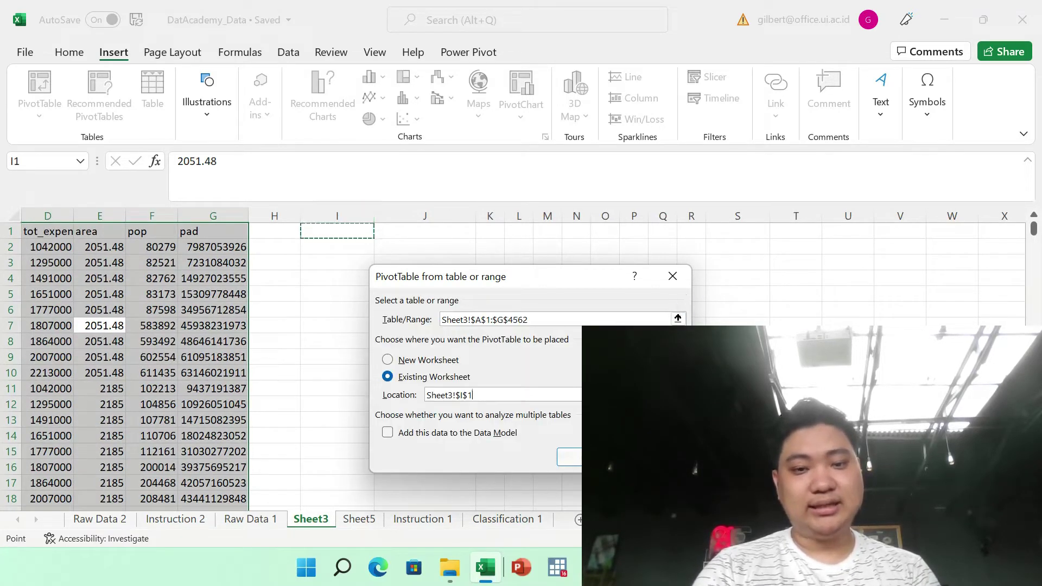
{"action": "left_click", "coordinate": [583, 457]}
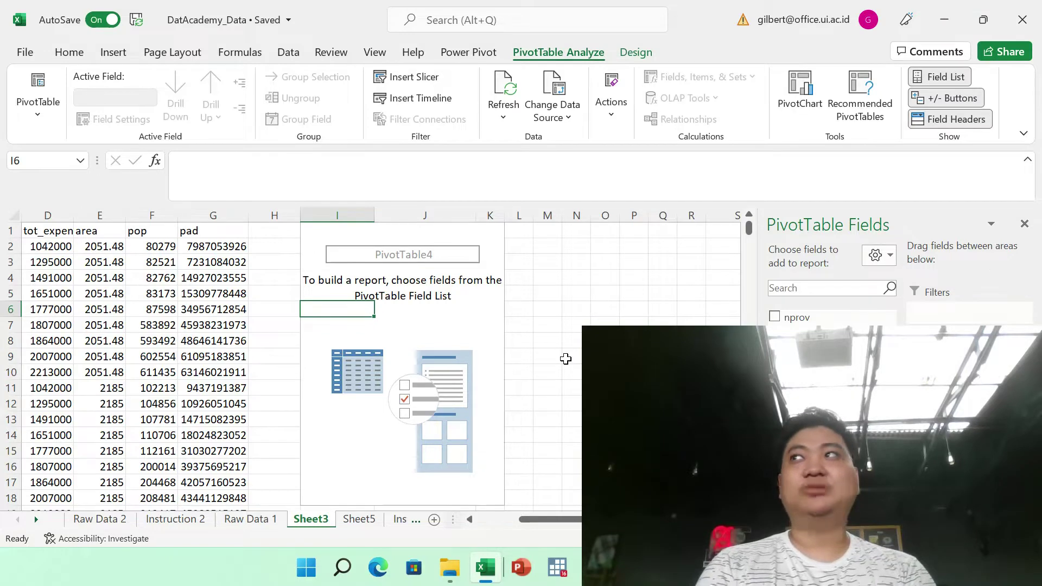
Step: Lay out the PivotTable with nprov as rows, year as columns and Sum of pop as values
{"action": "scroll", "coordinate": [565, 359], "scroll_direction": "left", "scroll_amount": 3}
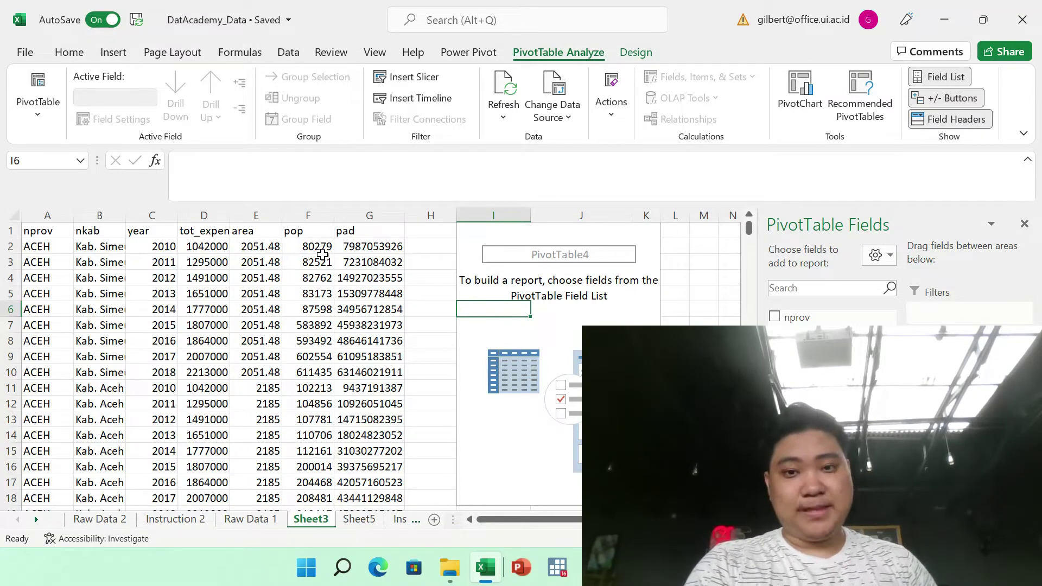
{"action": "scroll", "coordinate": [435, 349], "scroll_direction": "right", "scroll_amount": 3}
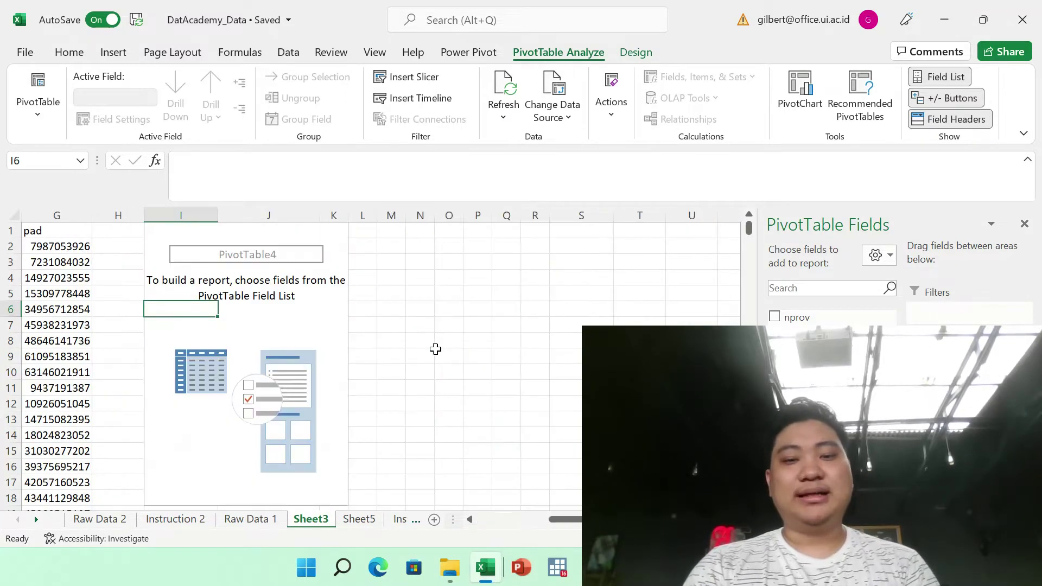
{"action": "scroll", "coordinate": [436, 349], "scroll_direction": "left", "scroll_amount": 2}
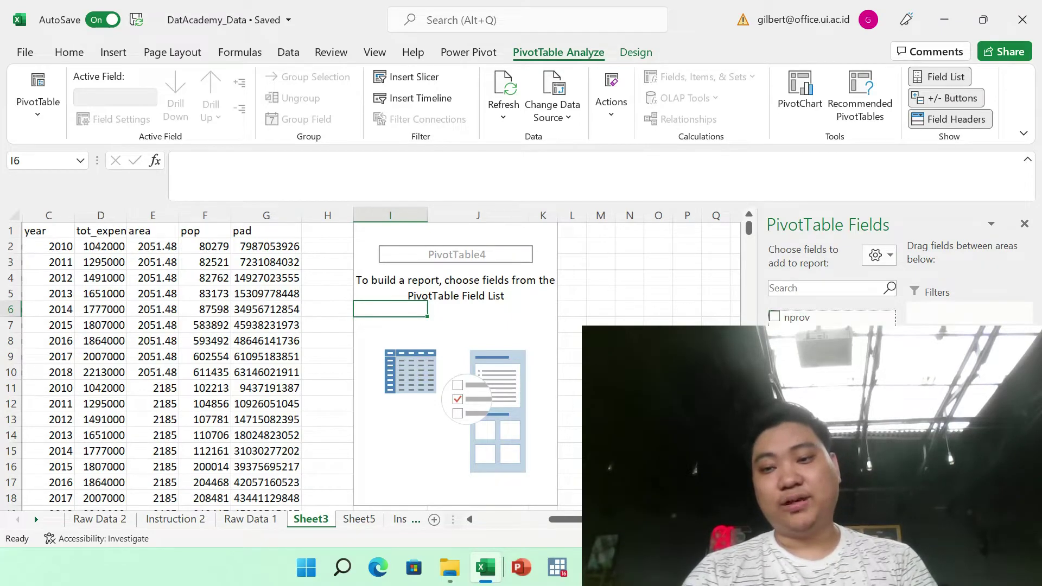
{"action": "left_click", "coordinate": [774, 316]}
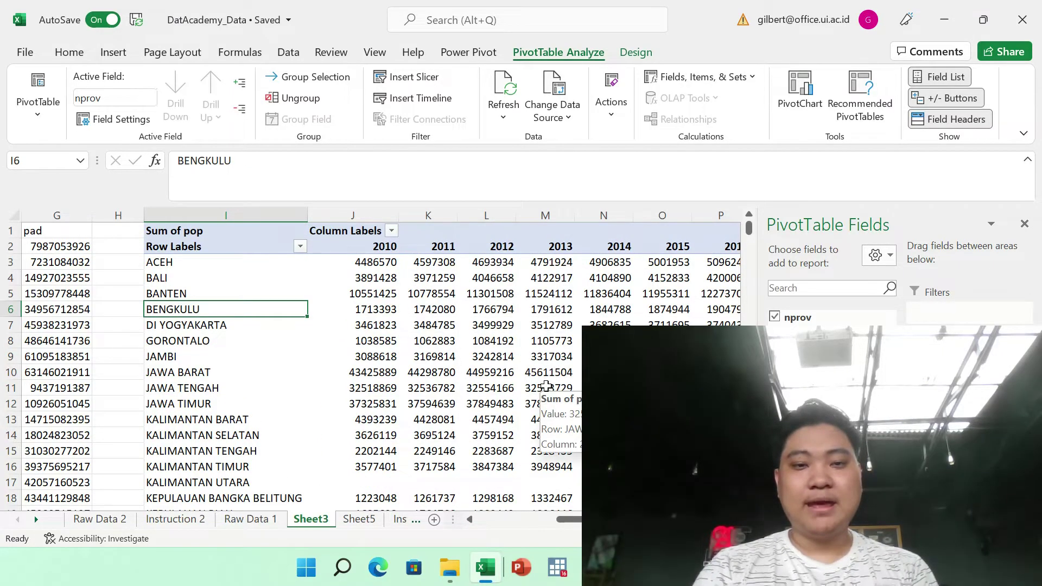
Step: Change the summary calculation of the pop value field to Average
{"action": "scroll", "coordinate": [546, 385], "scroll_direction": "right", "scroll_amount": 3}
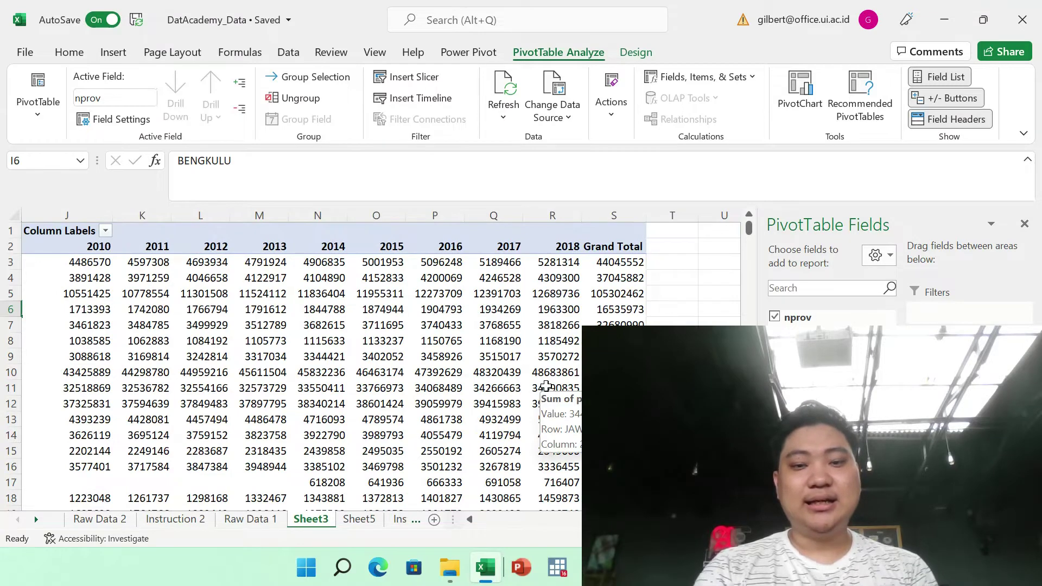
{"action": "scroll", "coordinate": [546, 386], "scroll_direction": "left", "scroll_amount": 3}
{"action": "left_click", "coordinate": [492, 357]}
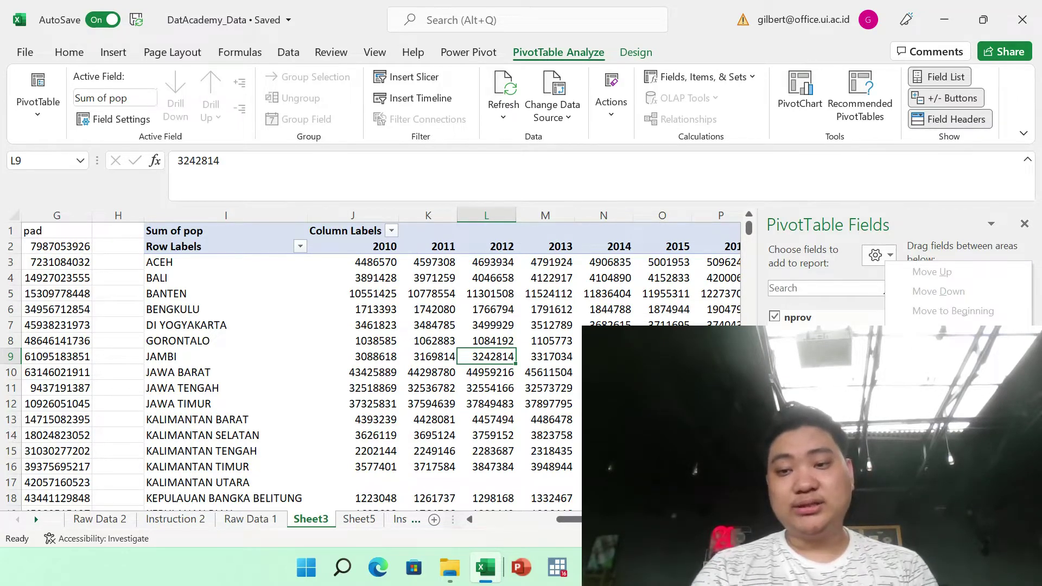
{"action": "left_click", "coordinate": [950, 466]}
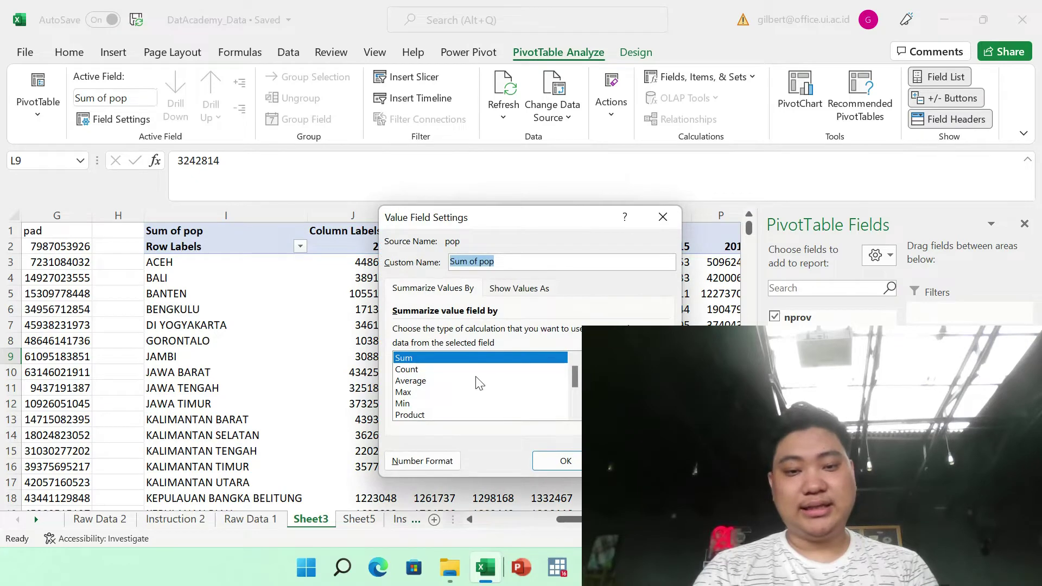
{"action": "left_click", "coordinate": [414, 381]}
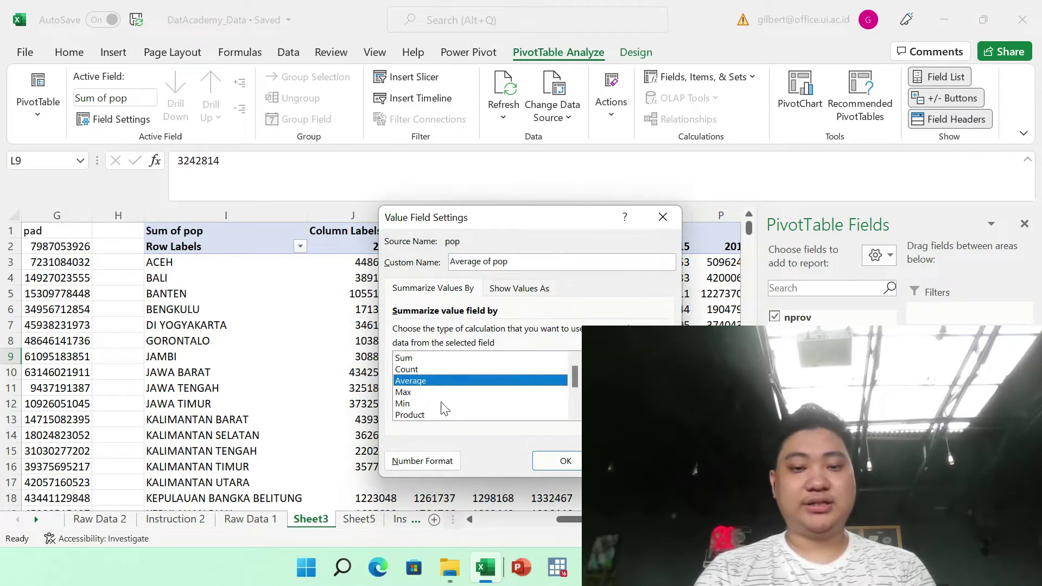
{"action": "left_click", "coordinate": [556, 466]}
{"action": "left_click", "coordinate": [347, 279]}
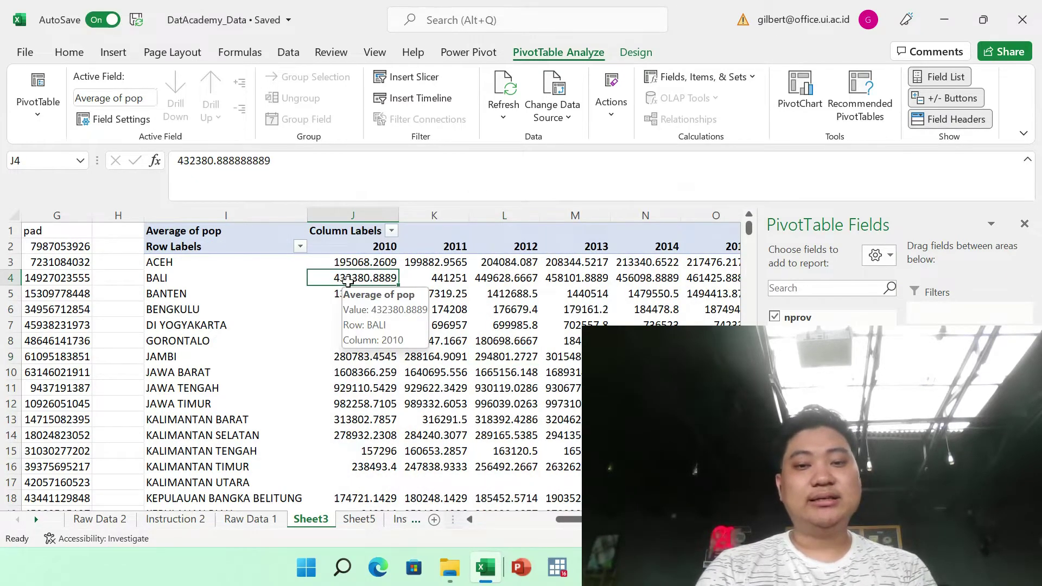
Step: Close the field list and examine the average pop per province for each year from 2010 to 2018
{"action": "left_click", "coordinate": [1024, 224]}
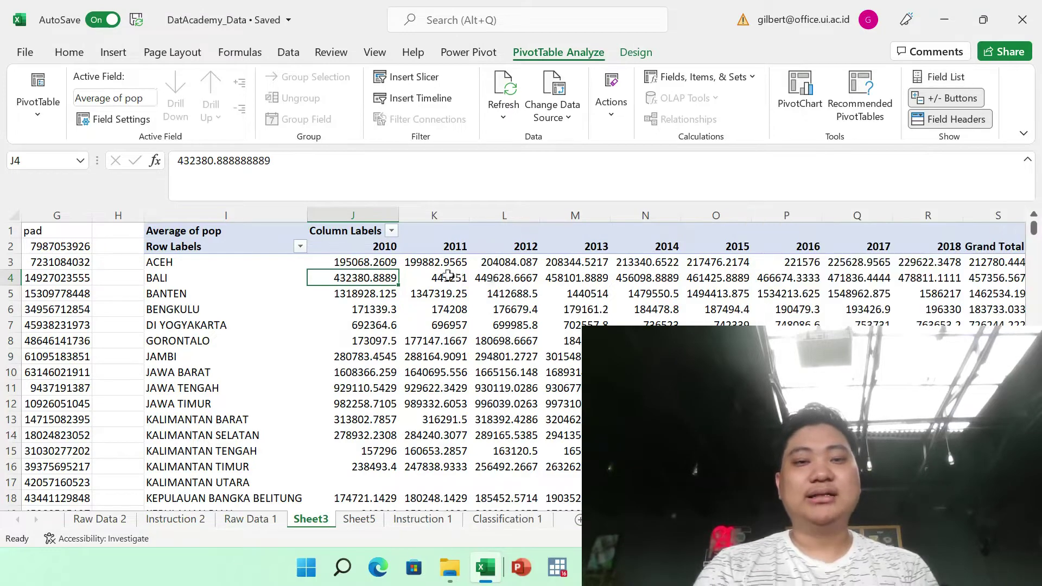
{"action": "key", "text": "Up"}
{"action": "scroll", "coordinate": [449, 276], "scroll_direction": "left", "scroll_amount": 2}
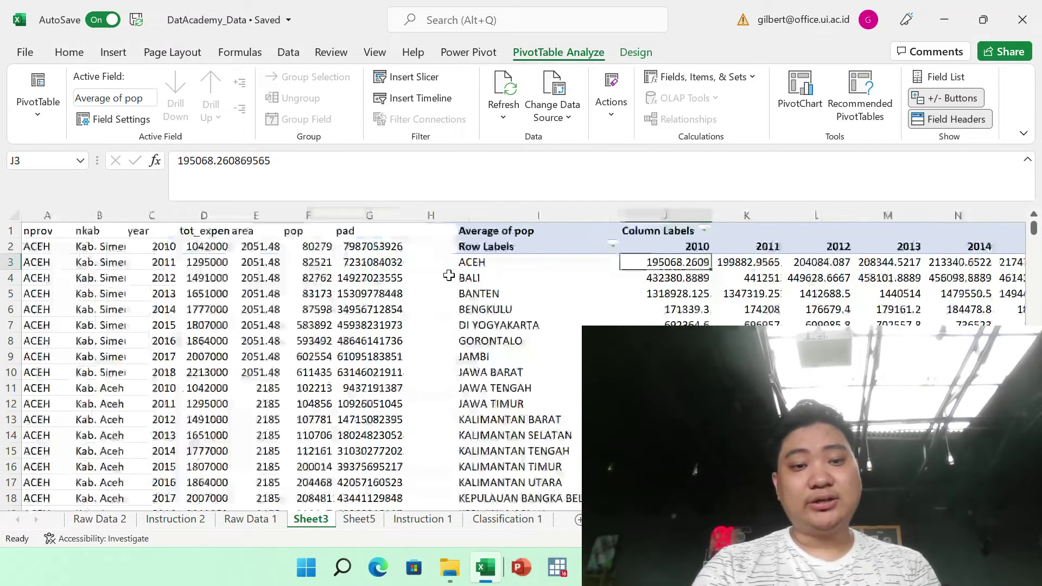
{"action": "key", "text": "Up"}
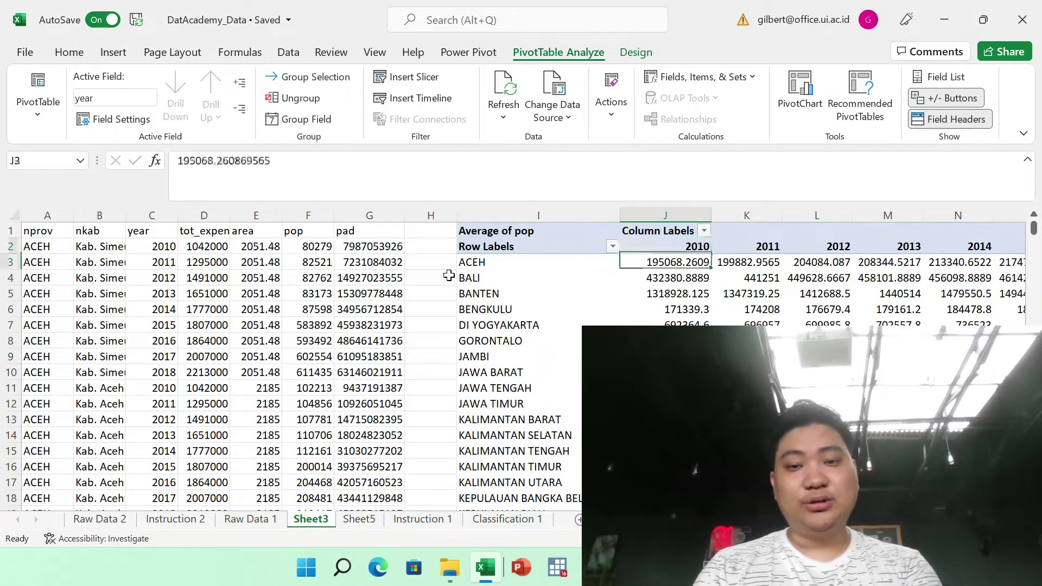
{"action": "key", "text": "Down"}
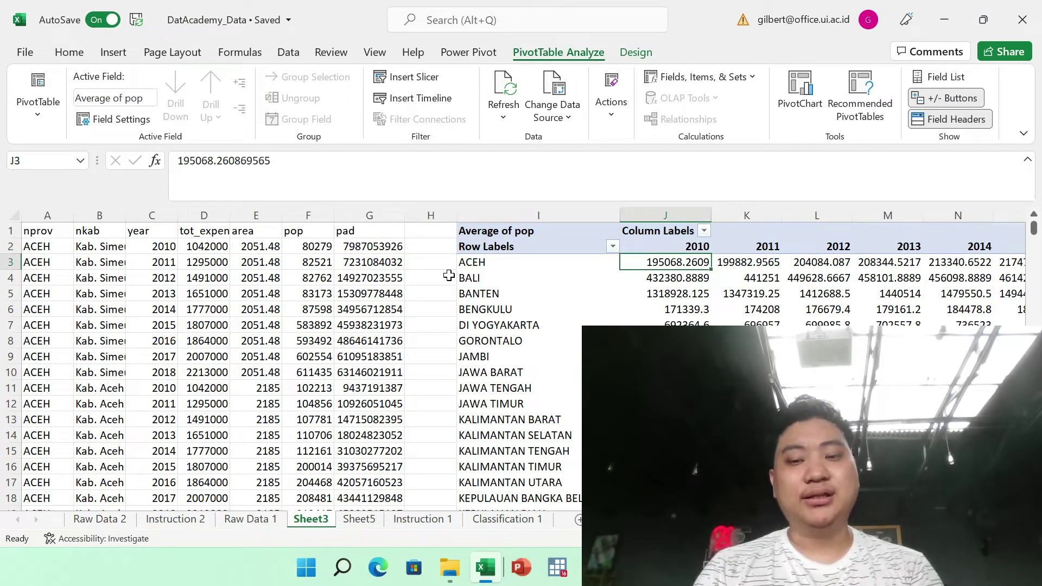
{"action": "key", "text": "Right"}
{"action": "key", "text": "Right"}
{"action": "key", "text": "Right"}
{"action": "key", "text": "Right"}
{"action": "key", "text": "Right"}
{"action": "key", "text": "Right"}
{"action": "key", "text": "Right"}
{"action": "key", "text": "Right"}
{"action": "key", "text": "Right"}
{"action": "key", "text": "Right"}
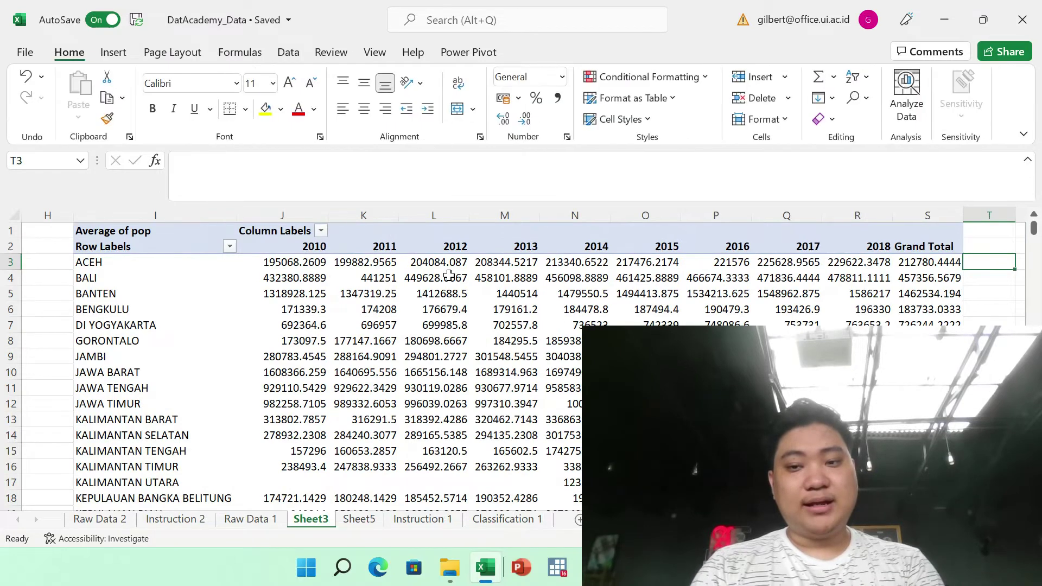
{"action": "key", "text": "Left"}
{"action": "key", "text": "Left"}
{"action": "key", "text": "Left"}
{"action": "key", "text": "Left"}
{"action": "key", "text": "Left"}
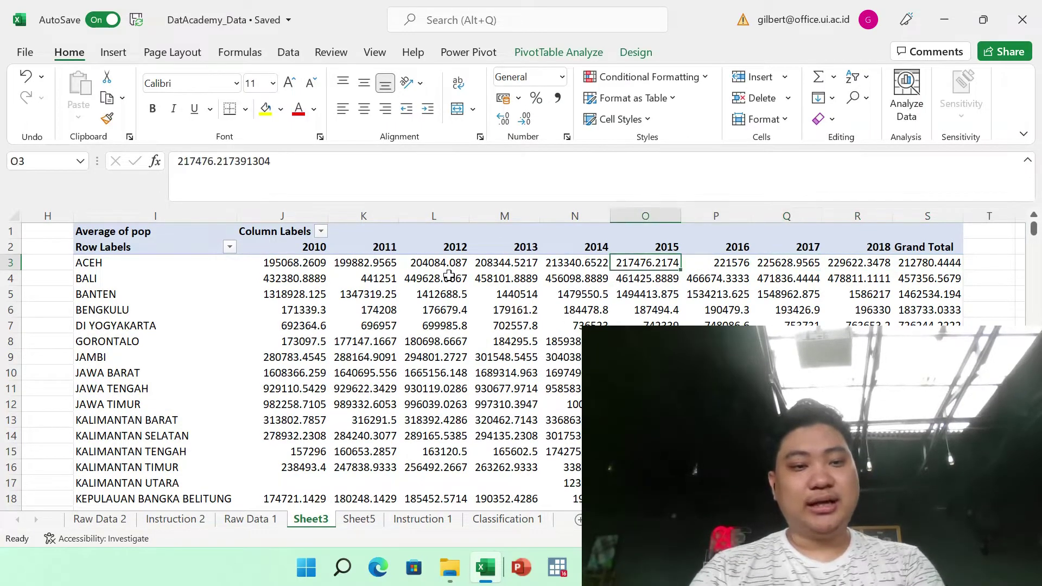
{"action": "left_click", "coordinate": [531, 398]}
{"action": "scroll", "coordinate": [530, 398], "scroll_direction": "down", "scroll_amount": 1}
{"action": "scroll", "coordinate": [530, 398], "scroll_direction": "up", "scroll_amount": 1}
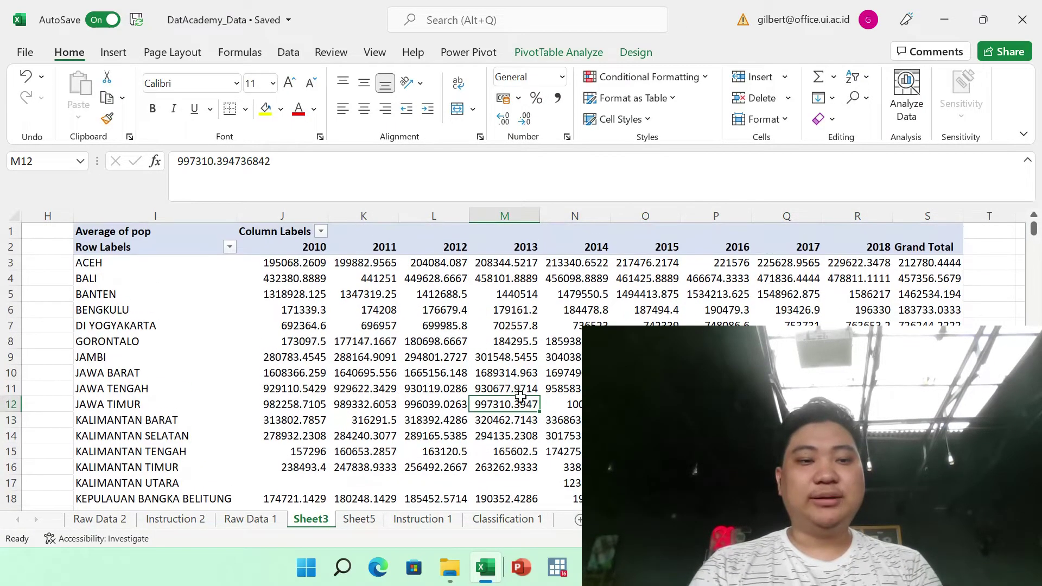
{"action": "left_click", "coordinate": [159, 378]}
{"action": "left_click", "coordinate": [257, 375]}
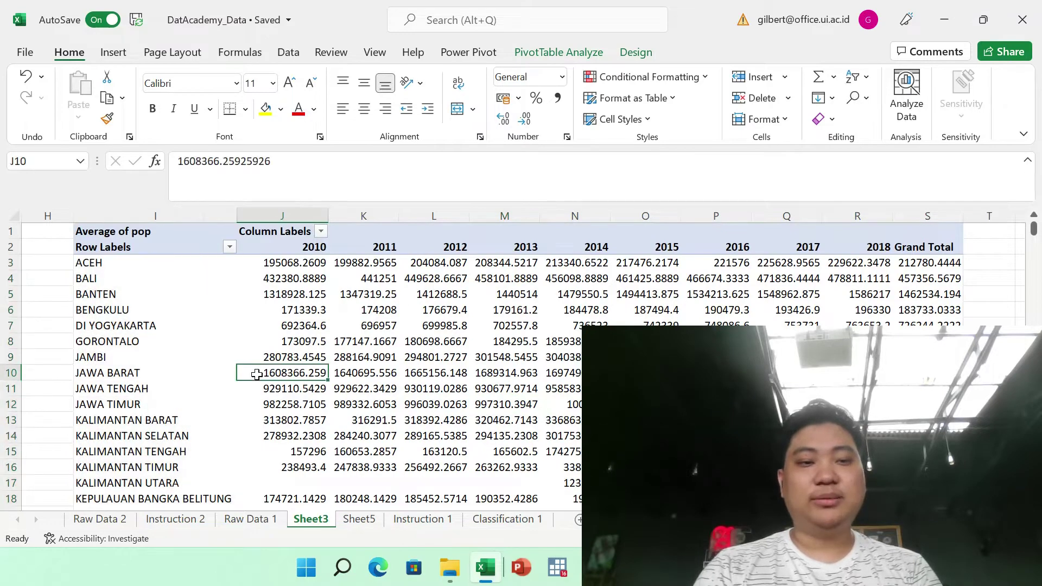
{"action": "left_click", "coordinate": [168, 343]}
Step: Add nkab beneath nprov in the PivotTable rows using the field list, and close the list
{"action": "left_click", "coordinate": [558, 52]}
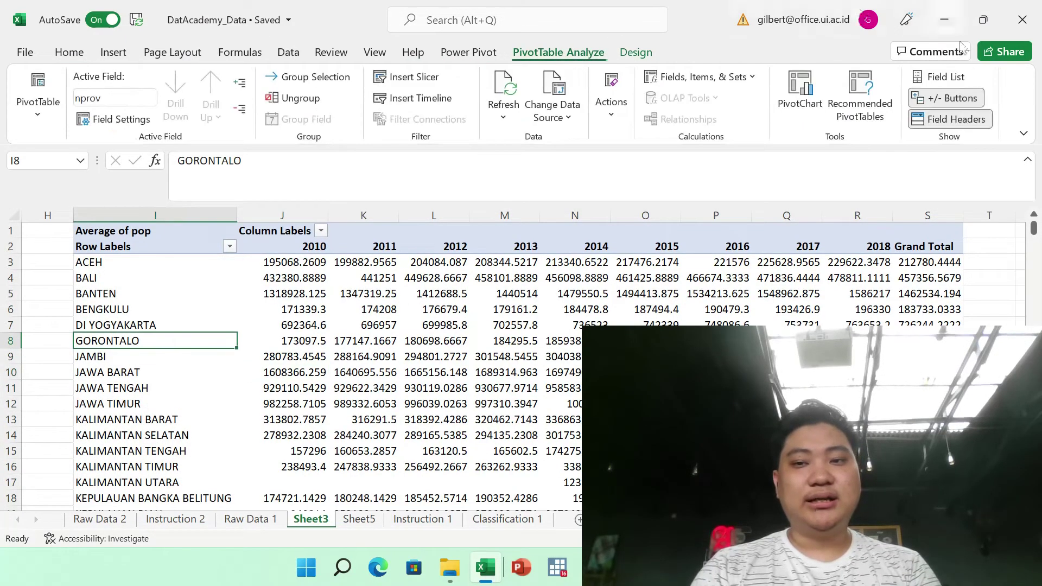
{"action": "left_click", "coordinate": [945, 76]}
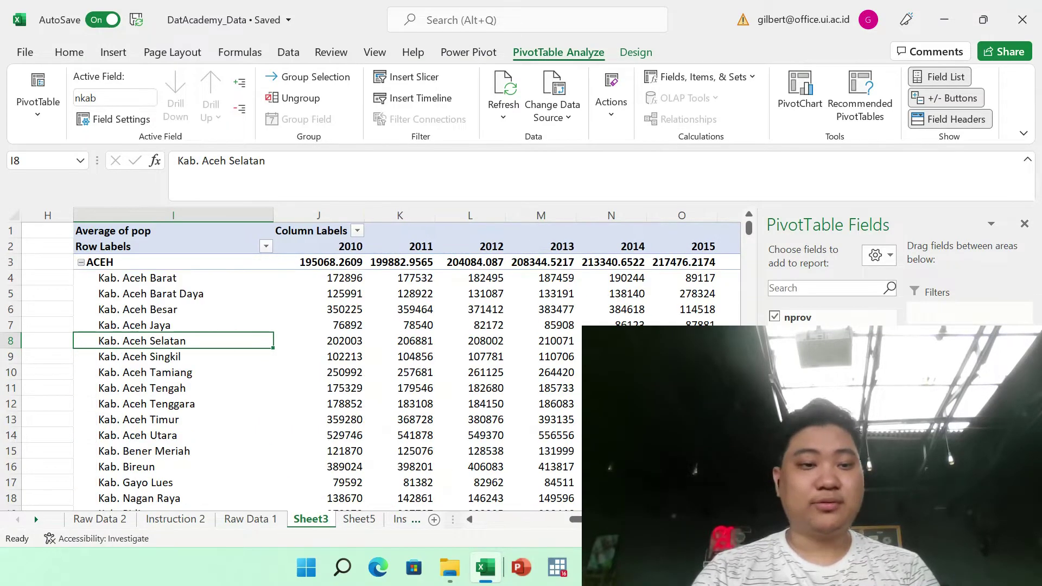
{"action": "left_click", "coordinate": [486, 451]}
{"action": "left_click", "coordinate": [1025, 225]}
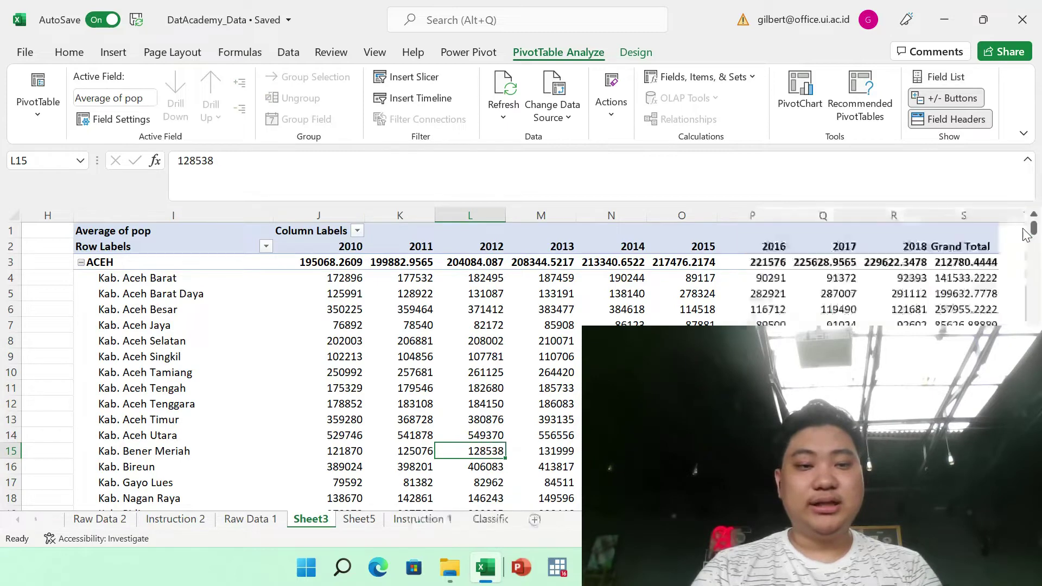
Step: Collapse the ACEH, BALI, BANTEN and BENGKULU groups in the PivotTable so only their province rows show
{"action": "left_click", "coordinate": [474, 404]}
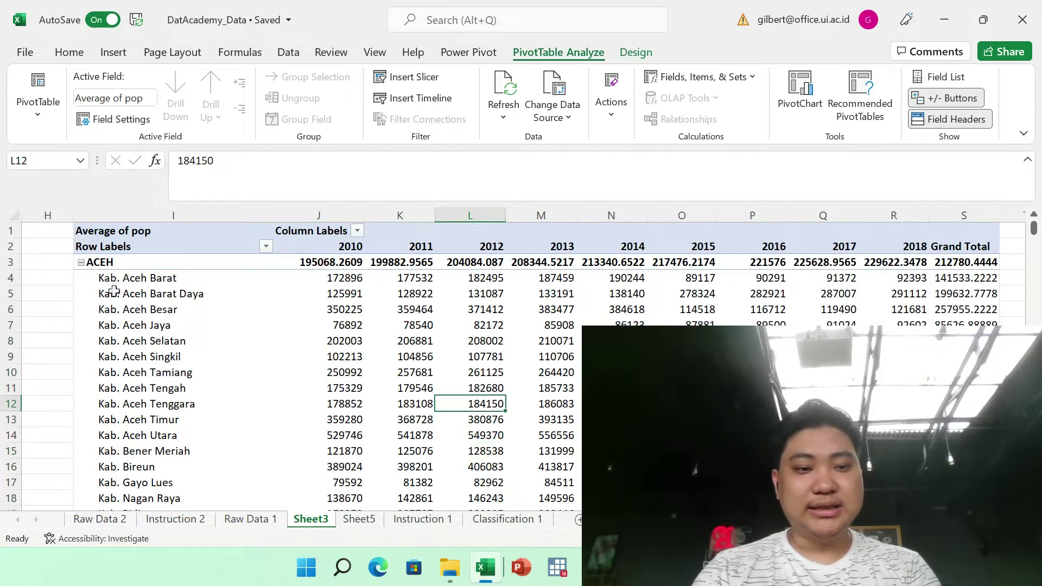
{"action": "left_click", "coordinate": [186, 334]}
{"action": "left_click", "coordinate": [175, 378]}
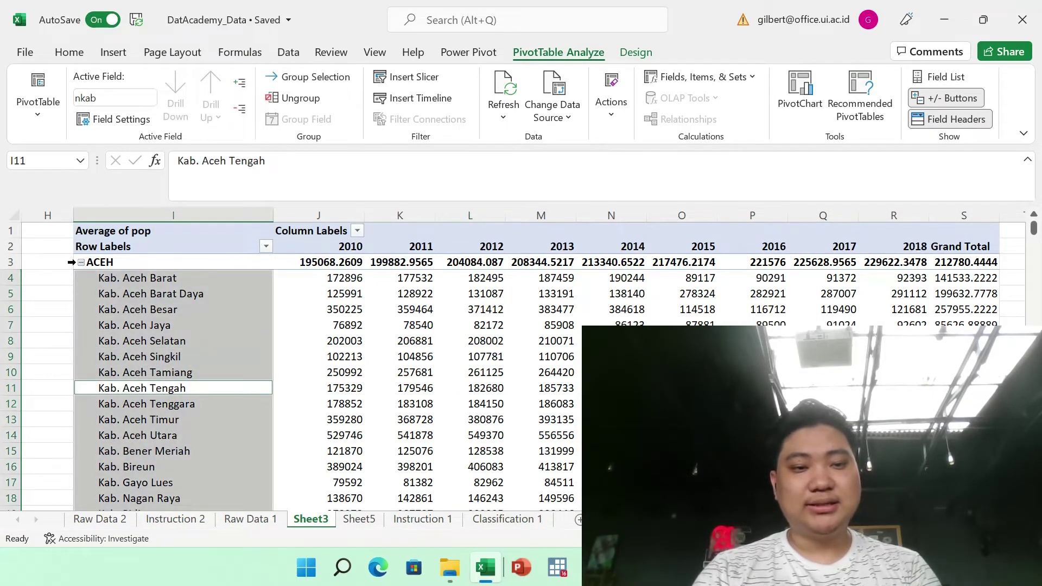
{"action": "left_click", "coordinate": [81, 263]}
{"action": "left_click", "coordinate": [81, 278]}
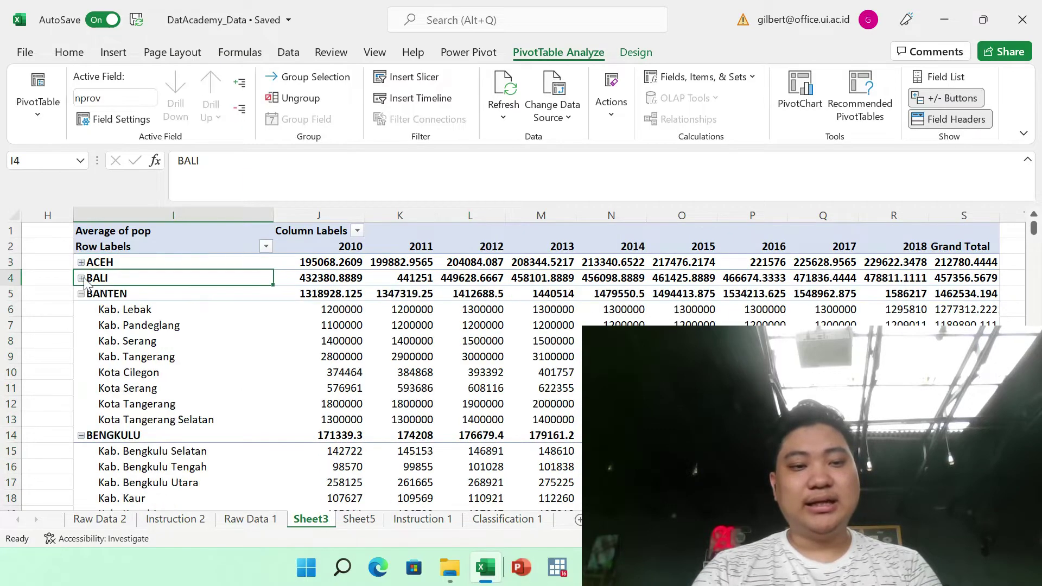
{"action": "left_click", "coordinate": [81, 294]}
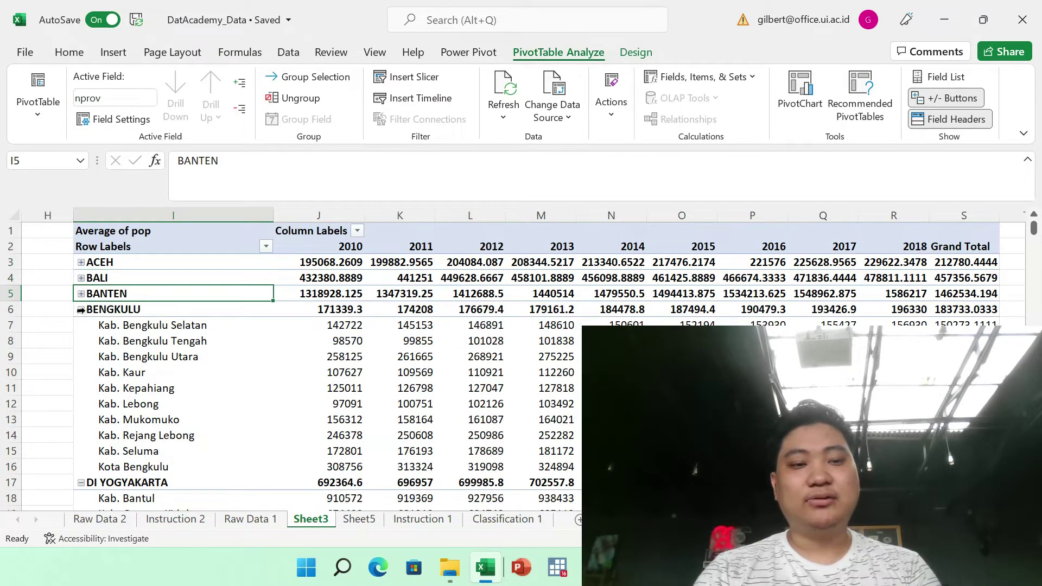
{"action": "left_click", "coordinate": [81, 309]}
{"action": "left_click", "coordinate": [81, 309]}
{"action": "left_click", "coordinate": [286, 337]}
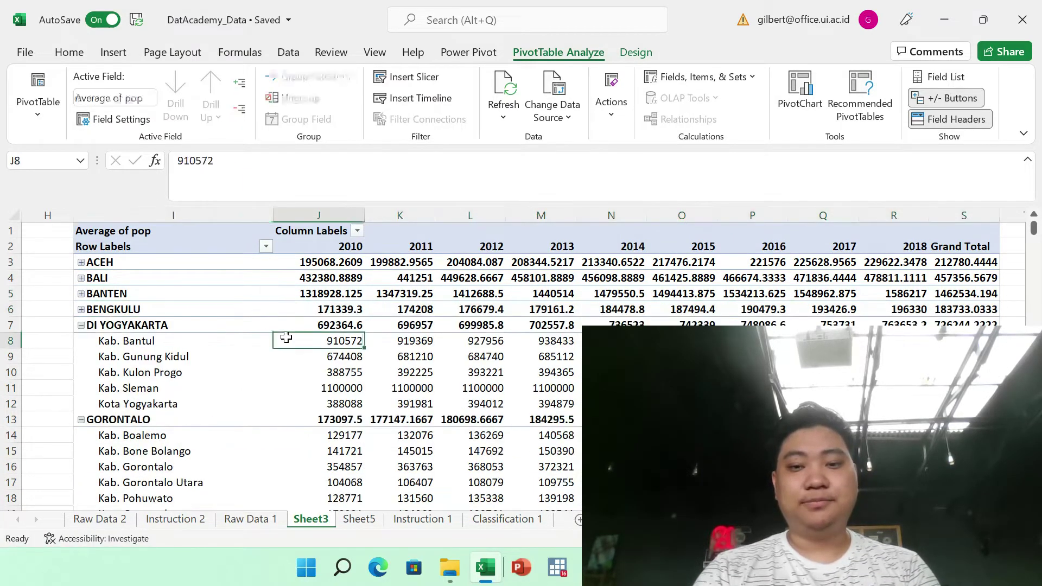
{"action": "left_click", "coordinate": [485, 367]}
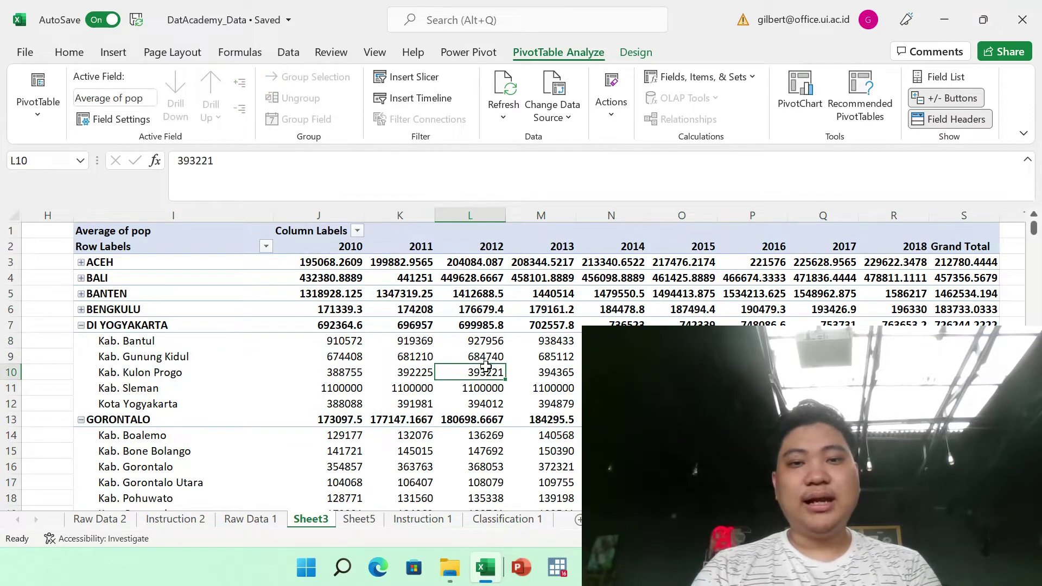
Step: Show the PivotTable field list again and set its layout to Fields Section and Areas Section Stacked
{"action": "left_click", "coordinate": [940, 76]}
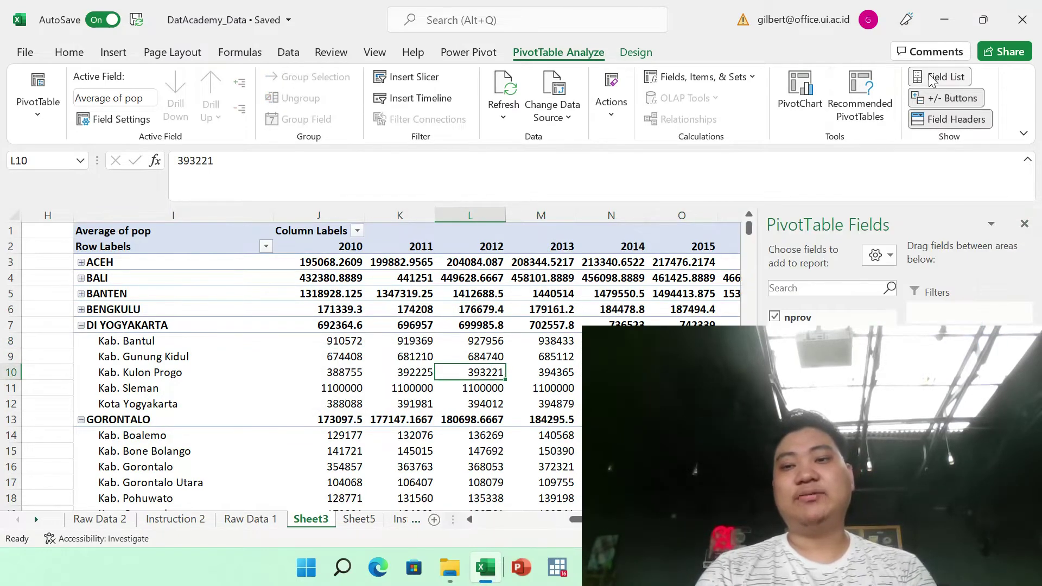
{"action": "left_click", "coordinate": [878, 256]}
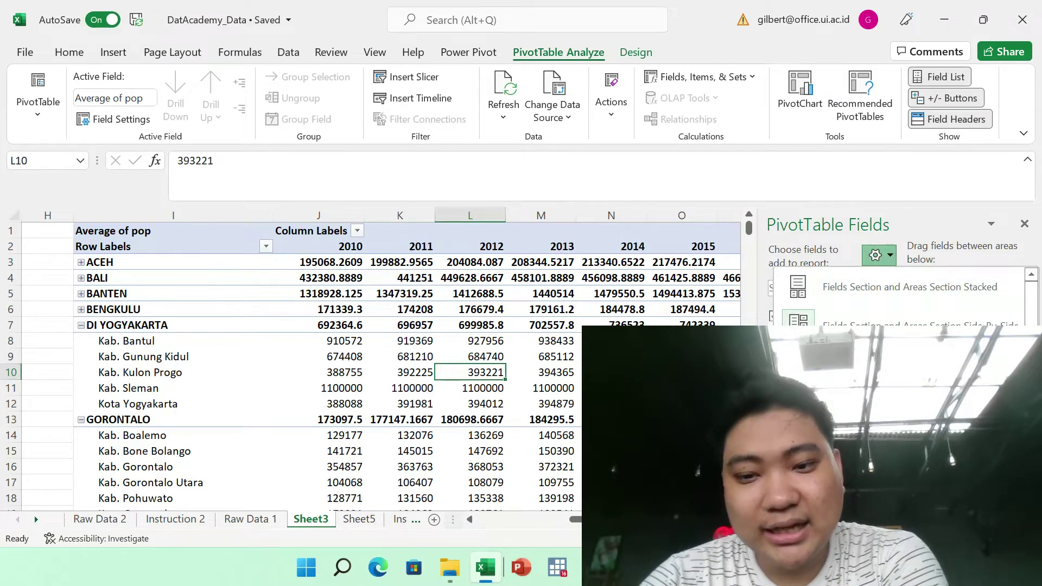
{"action": "left_click", "coordinate": [849, 308]}
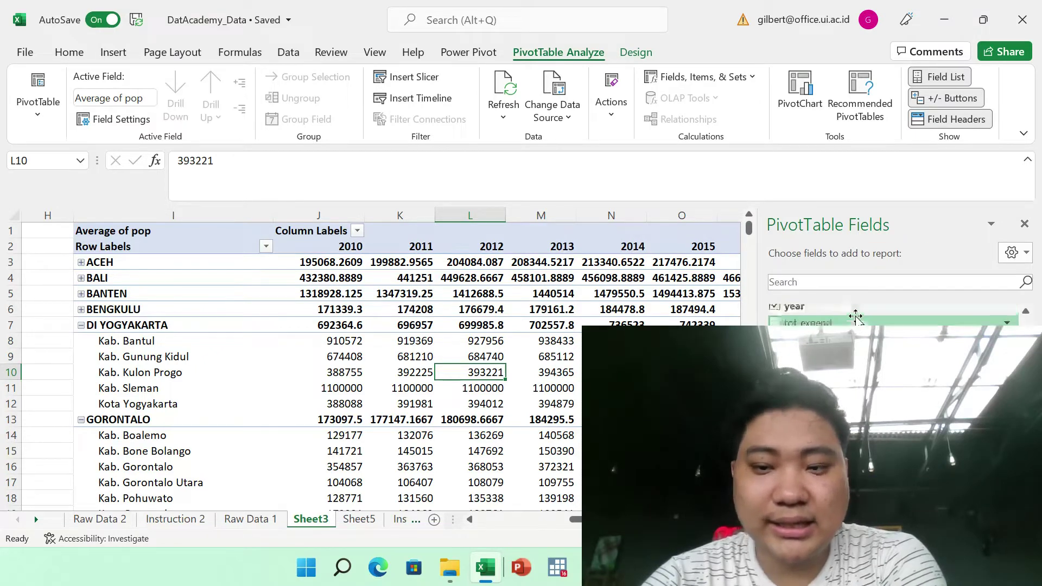
{"action": "scroll", "coordinate": [856, 316], "scroll_direction": "up", "scroll_amount": 3}
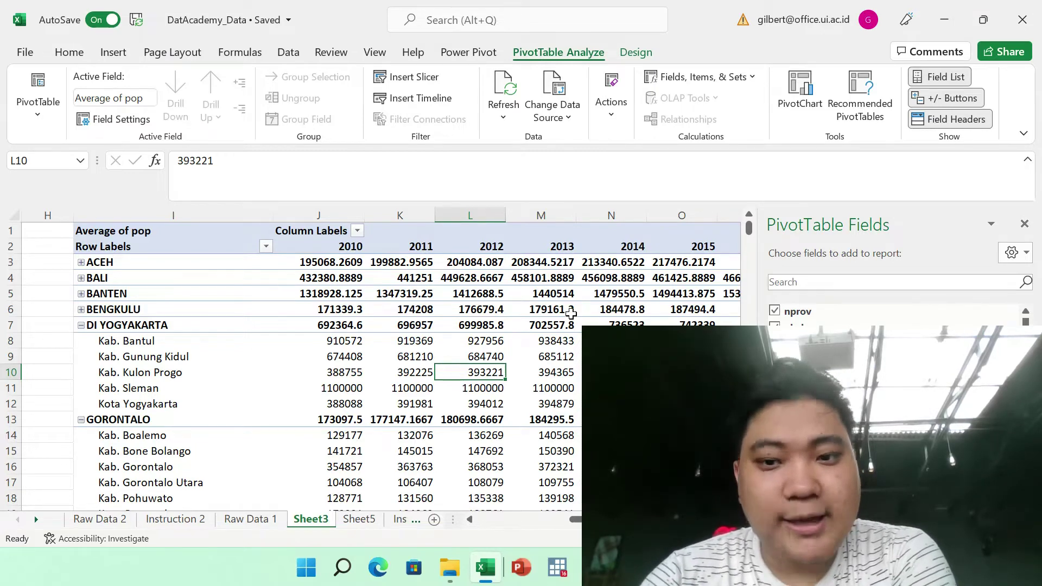
Step: Move the year field from the PivotTable's columns to its filter area
{"action": "scroll", "coordinate": [572, 313], "scroll_direction": "right", "scroll_amount": 3}
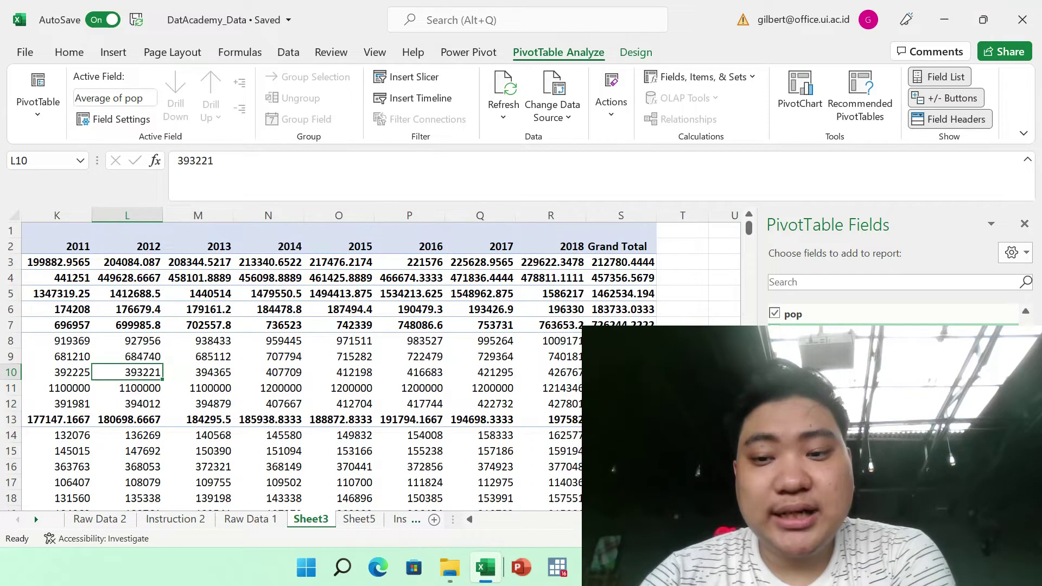
{"action": "scroll", "coordinate": [893, 347], "scroll_direction": "up", "scroll_amount": 3}
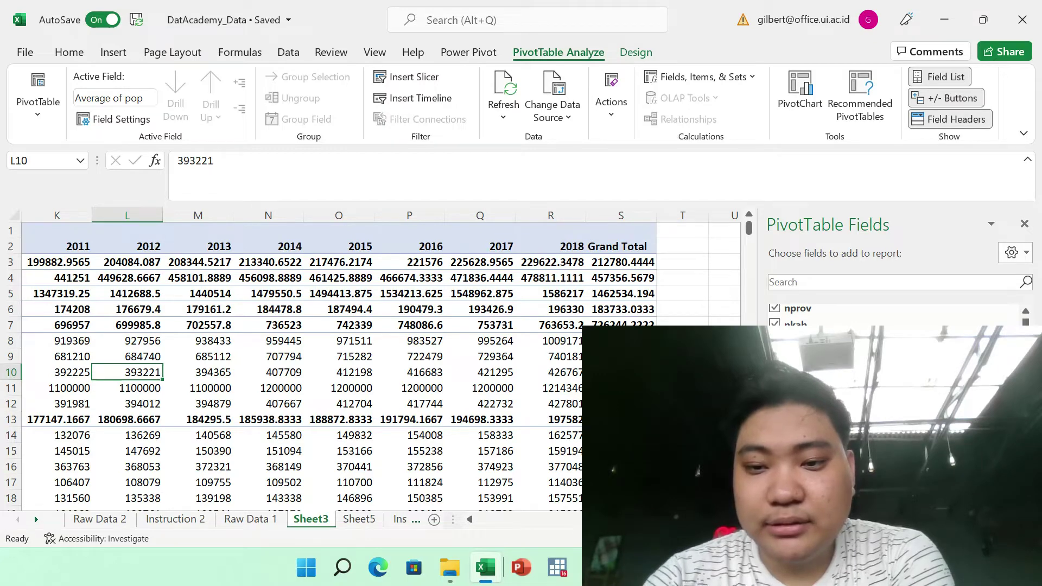
{"action": "scroll", "coordinate": [893, 348], "scroll_direction": "down", "scroll_amount": 3}
{"action": "scroll", "coordinate": [893, 347], "scroll_direction": "up", "scroll_amount": 3}
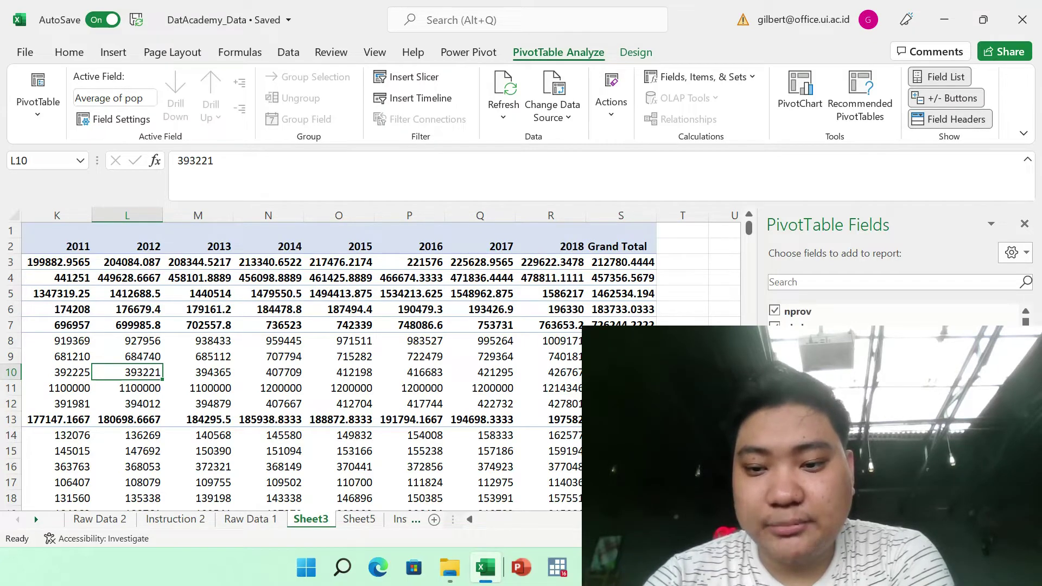
{"action": "scroll", "coordinate": [519, 359], "scroll_direction": "left", "scroll_amount": 5}
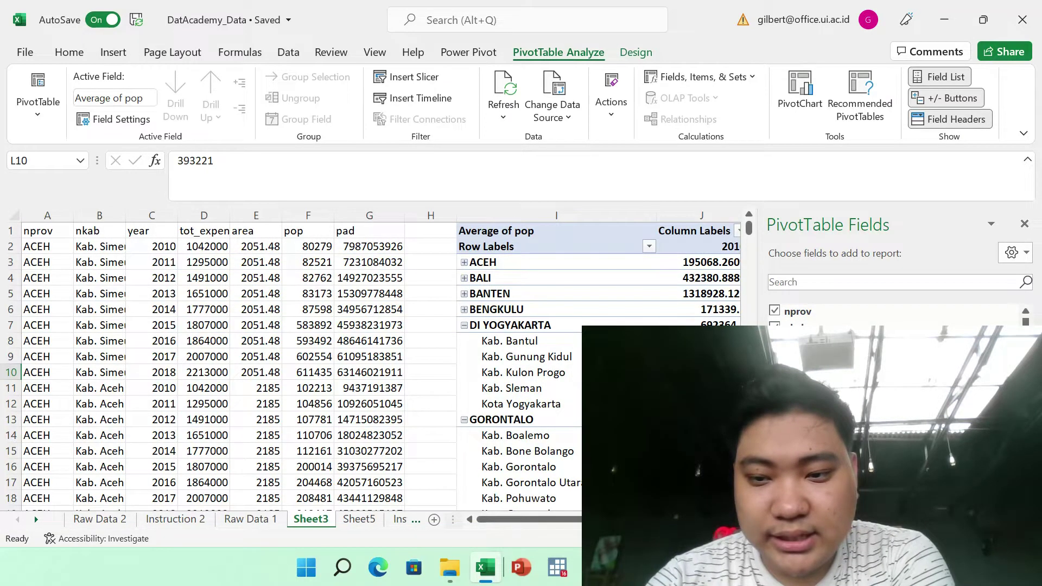
{"action": "scroll", "coordinate": [293, 358], "scroll_direction": "right", "scroll_amount": 3}
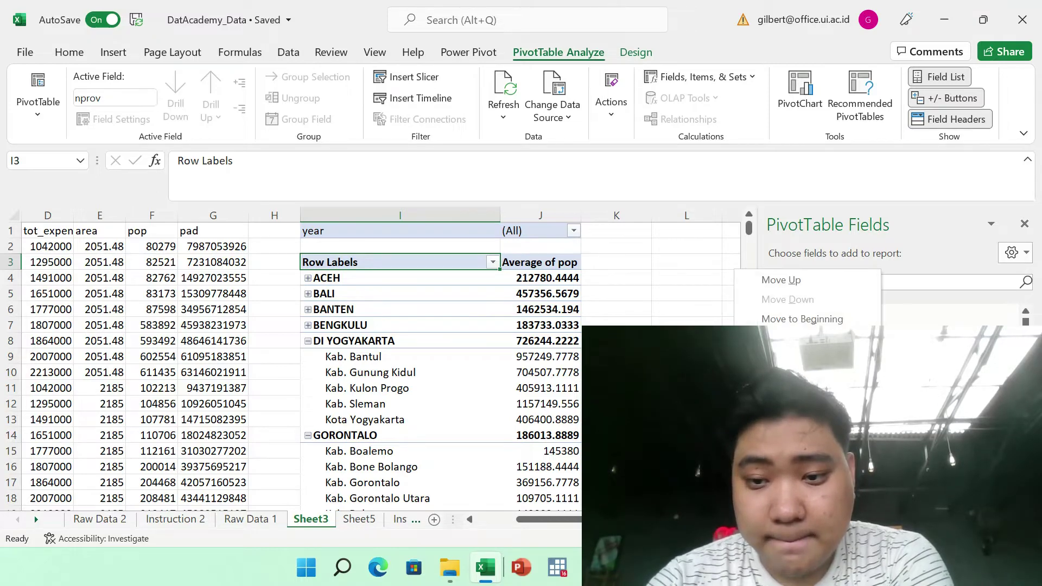
Step: Remove the nkab field from the PivotTable rows so only provinces are listed
{"action": "left_click", "coordinate": [793, 442]}
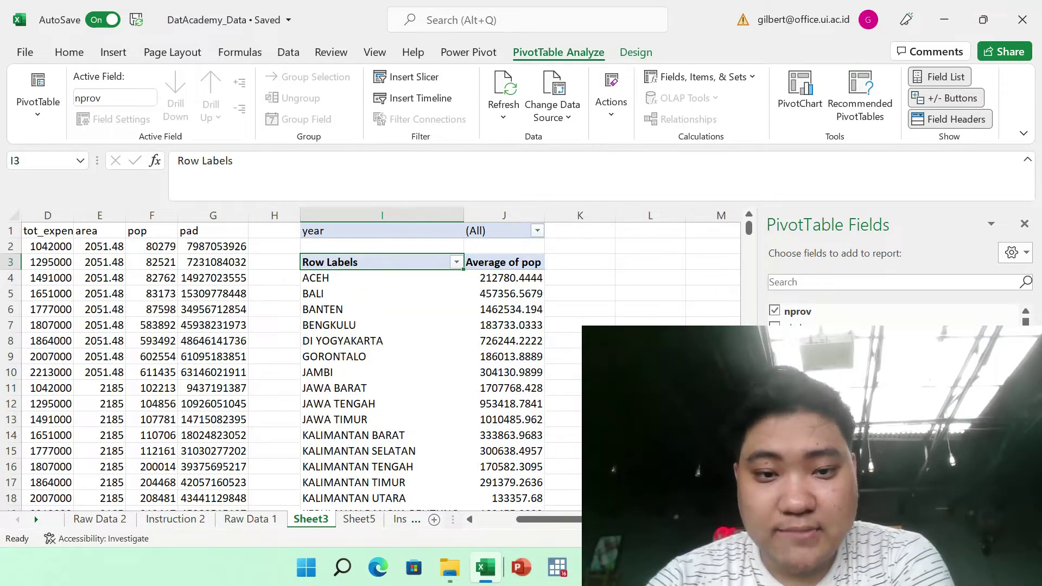
{"action": "left_click", "coordinate": [563, 405]}
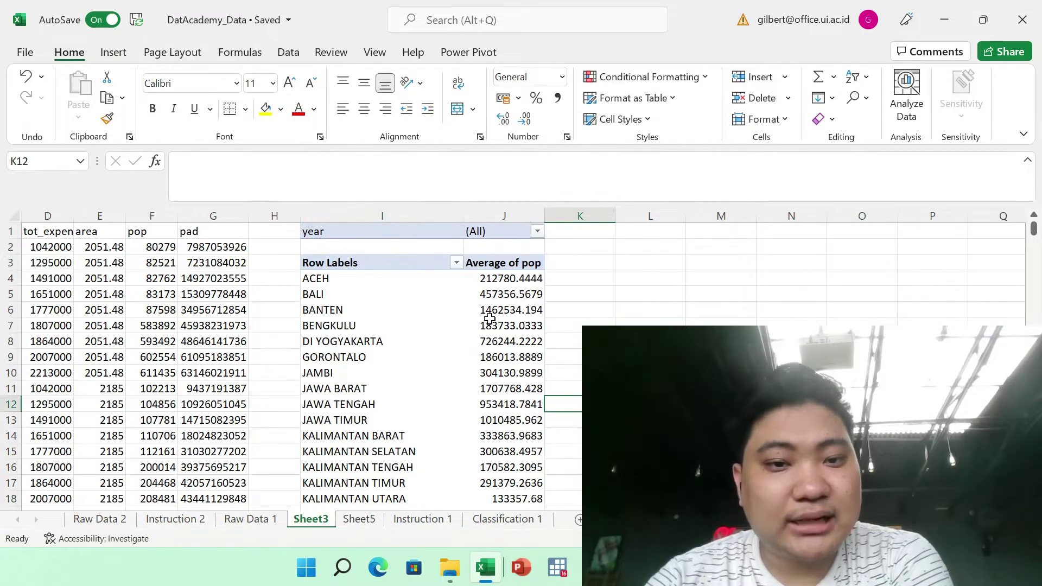
{"action": "left_click", "coordinate": [490, 318]}
{"action": "key", "text": "Up"}
{"action": "key", "text": "Up"}
{"action": "key", "text": "Up"}
{"action": "key", "text": "Up"}
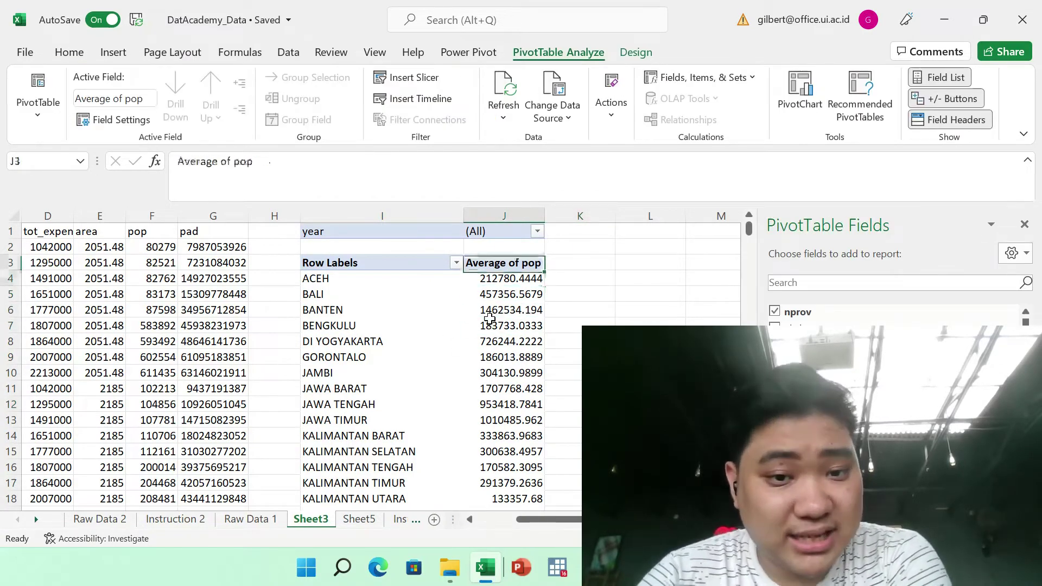
{"action": "key", "text": "Left"}
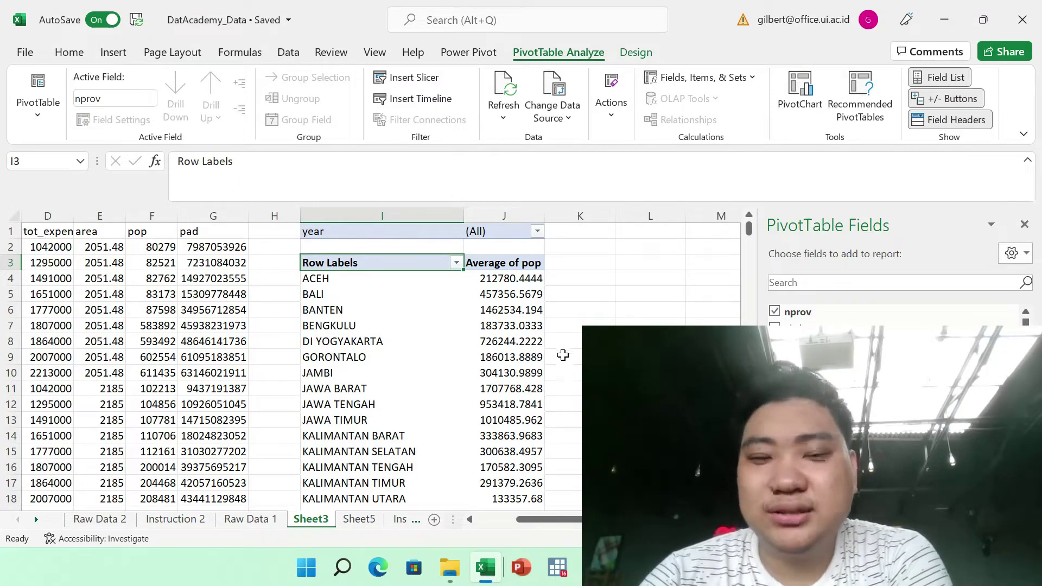
{"action": "left_click", "coordinate": [575, 324]}
Step: Filter the PivotTable's year field to 2010 only, with multiple-item selection enabled
{"action": "left_click", "coordinate": [490, 315]}
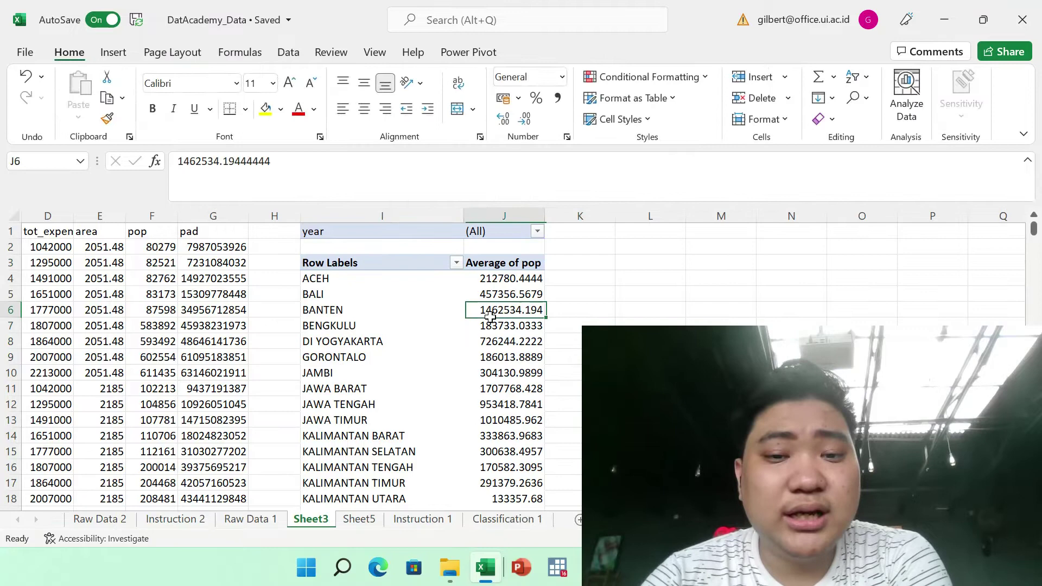
{"action": "left_click", "coordinate": [537, 231]}
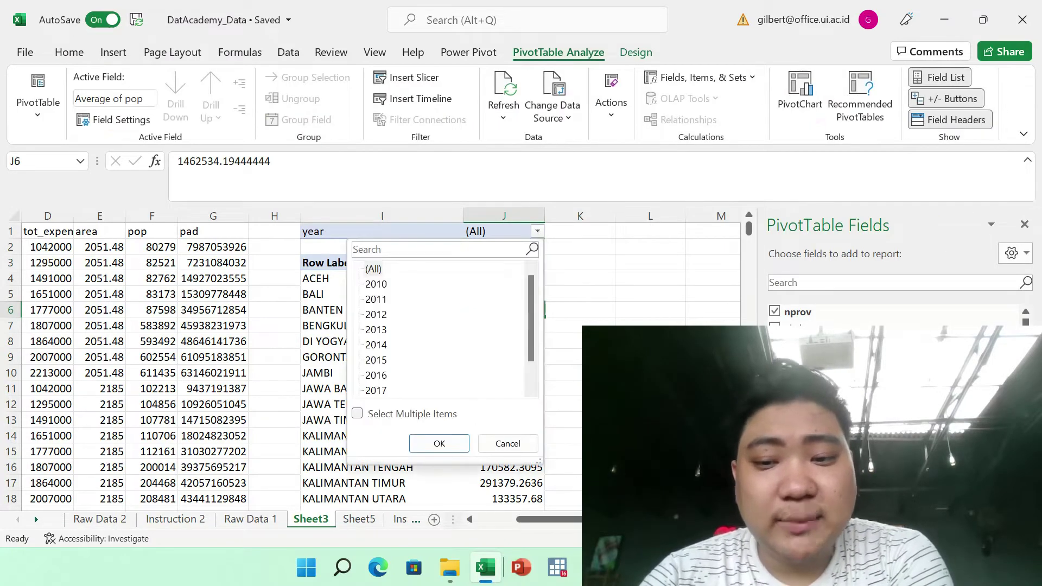
{"action": "left_click", "coordinate": [376, 414]}
{"action": "left_click", "coordinate": [369, 269]}
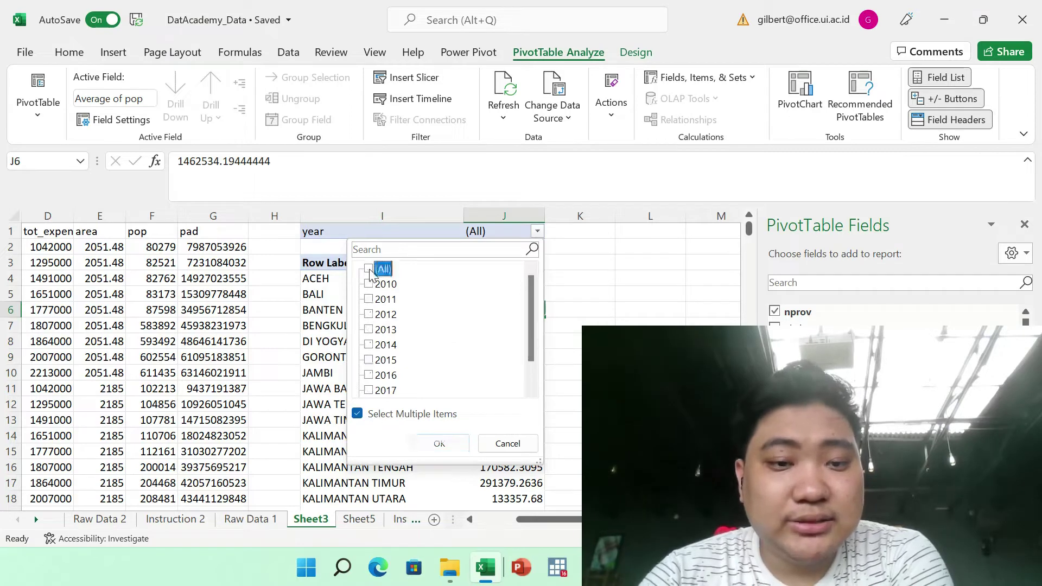
{"action": "left_click", "coordinate": [369, 283]}
{"action": "key", "text": "Return"}
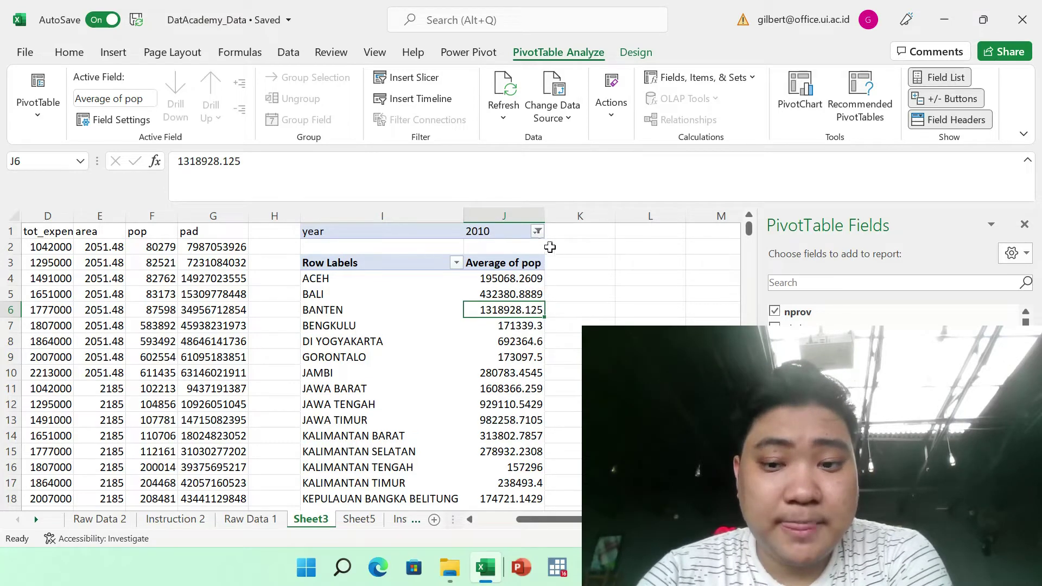
Step: Move the year field back to the PivotTable's columns and select all years in its filter
{"action": "left_click", "coordinate": [537, 231]}
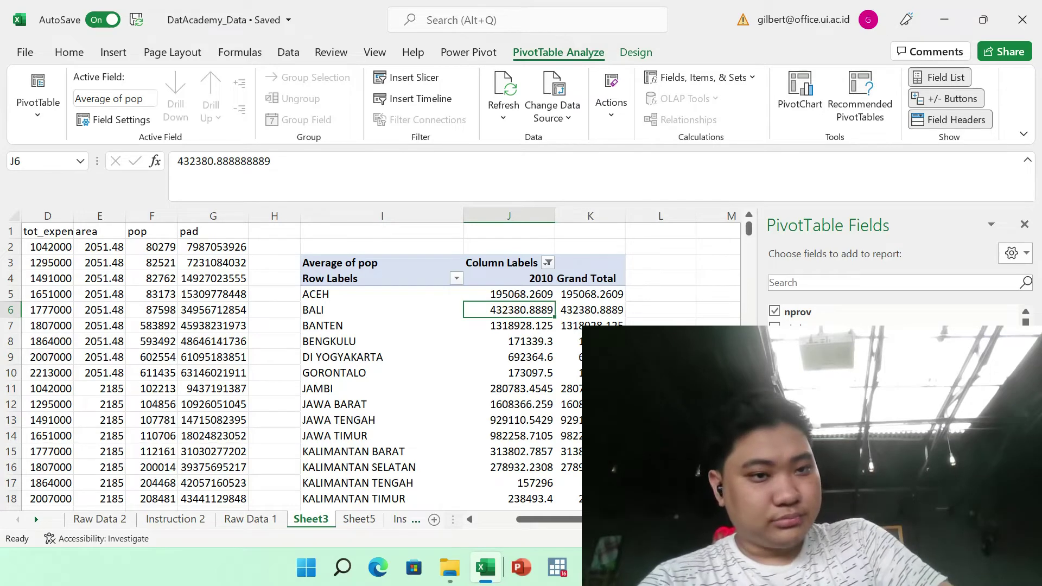
{"action": "left_click", "coordinate": [660, 388]}
{"action": "left_click", "coordinate": [660, 341]}
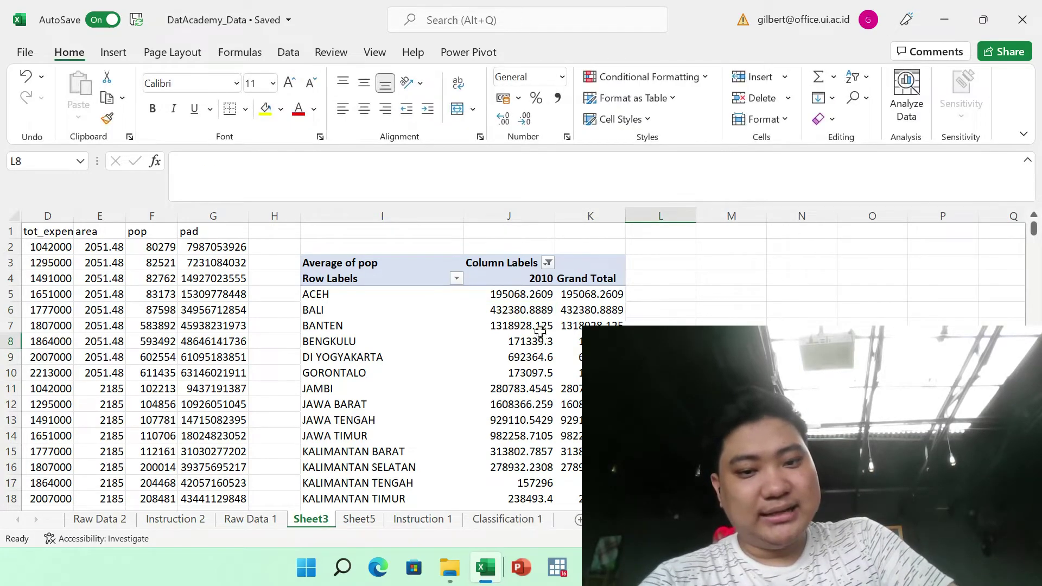
{"action": "left_click", "coordinate": [543, 324]}
{"action": "left_click", "coordinate": [548, 263]}
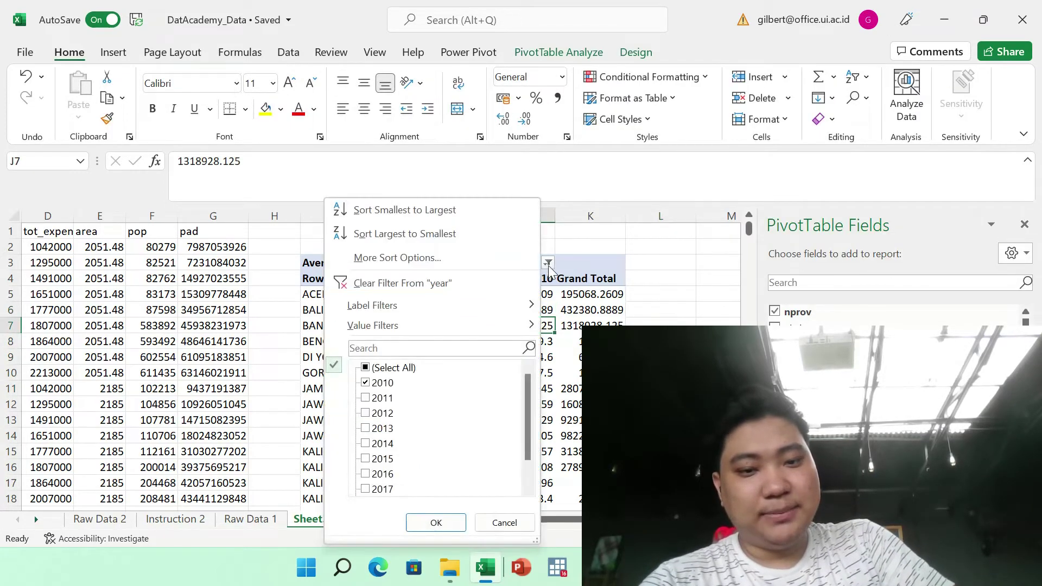
{"action": "left_click", "coordinate": [404, 370]}
{"action": "left_click", "coordinate": [404, 369]}
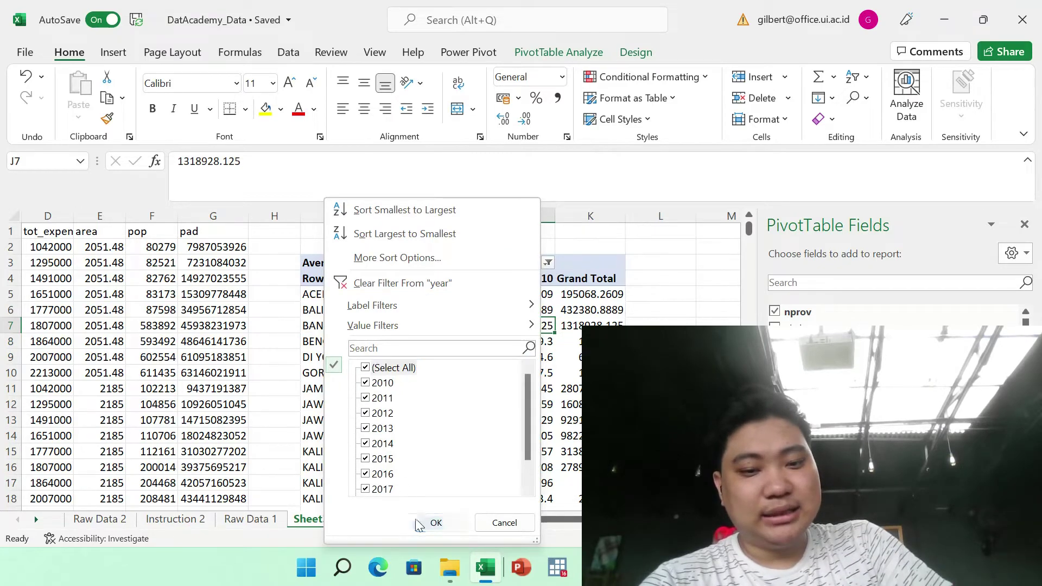
{"action": "left_click", "coordinate": [436, 523]}
{"action": "left_click", "coordinate": [514, 425]}
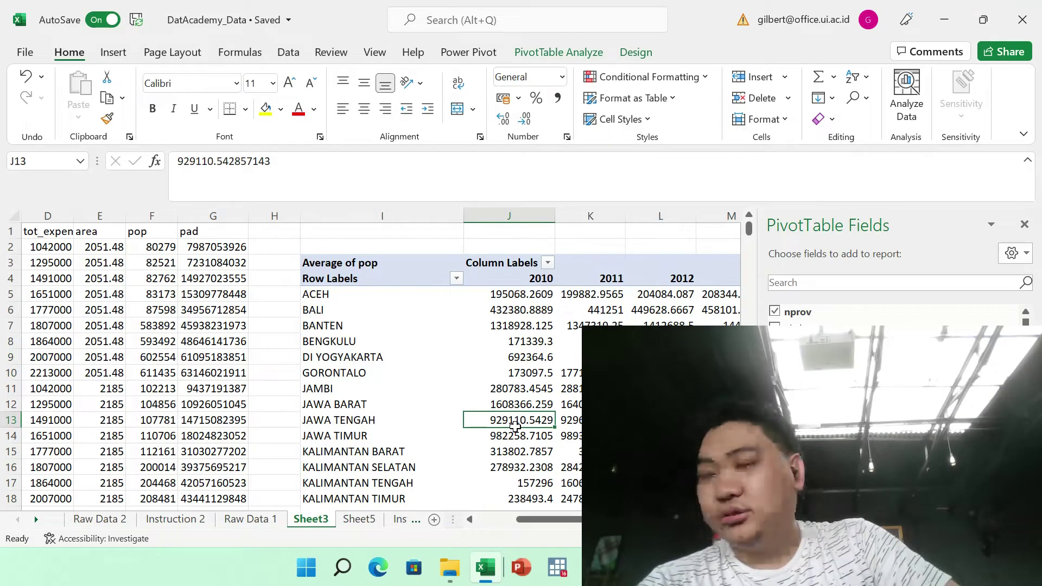
{"action": "left_click", "coordinate": [318, 296]}
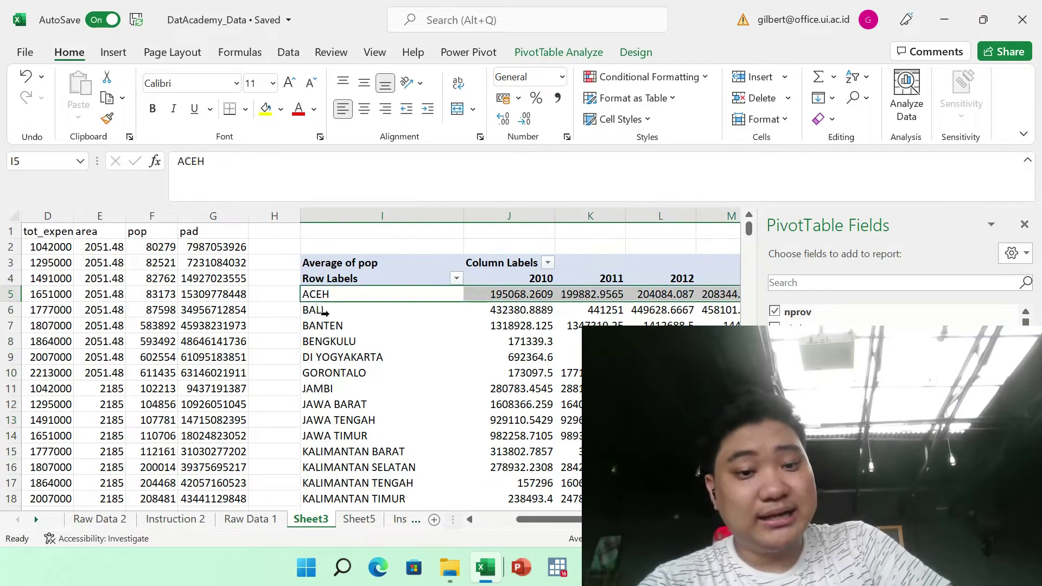
{"action": "left_click", "coordinate": [325, 313]}
{"action": "left_click", "coordinate": [337, 293]}
{"action": "key", "text": "ctrl+shift+Down"}
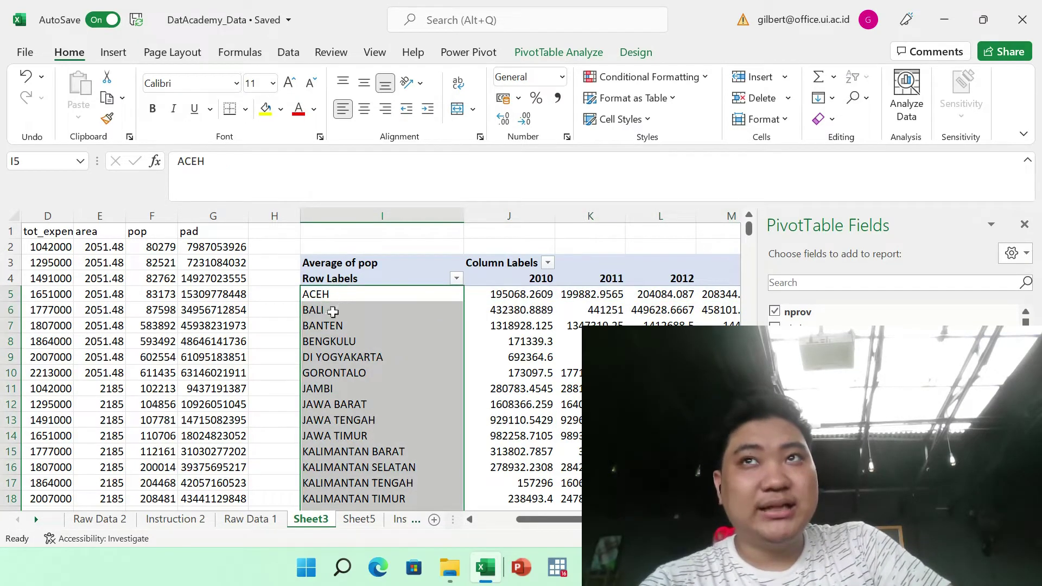
Step: Group the ACEH and BALI row labels together in the PivotTable
{"action": "left_click", "coordinate": [333, 312]}
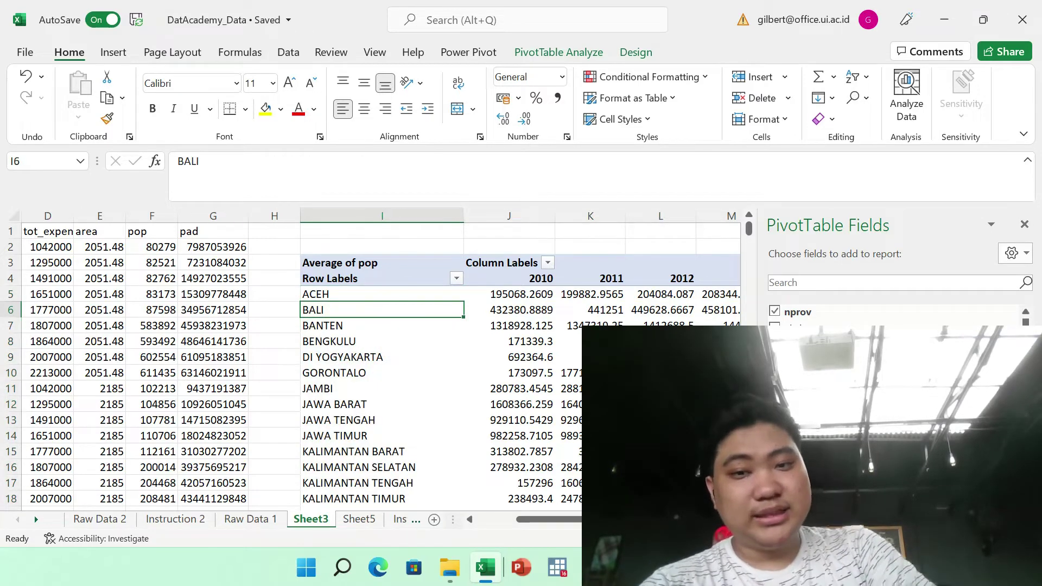
{"action": "left_click", "coordinate": [574, 53]}
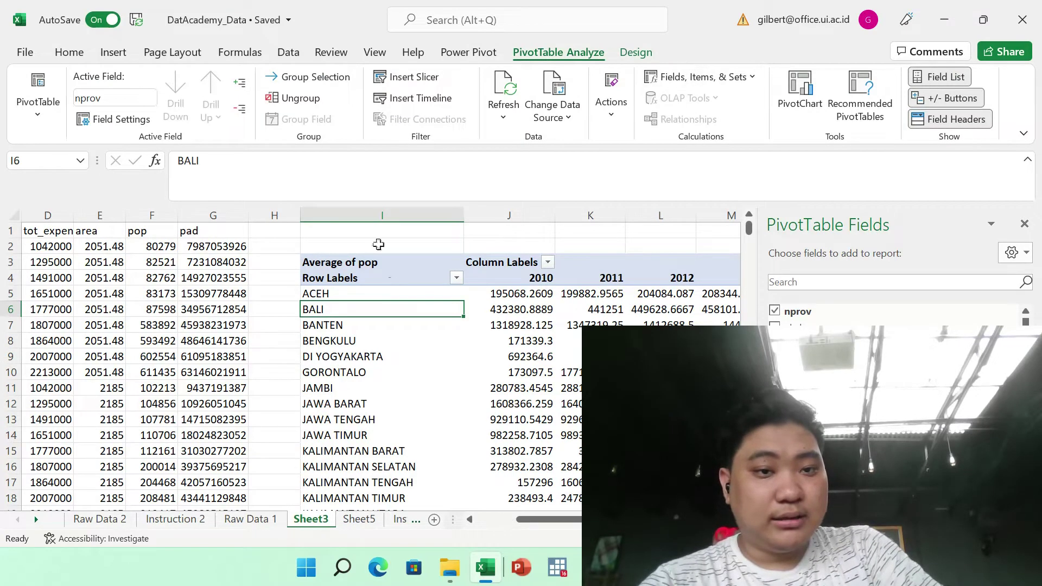
{"action": "left_click", "coordinate": [339, 293], "text": "shift"}
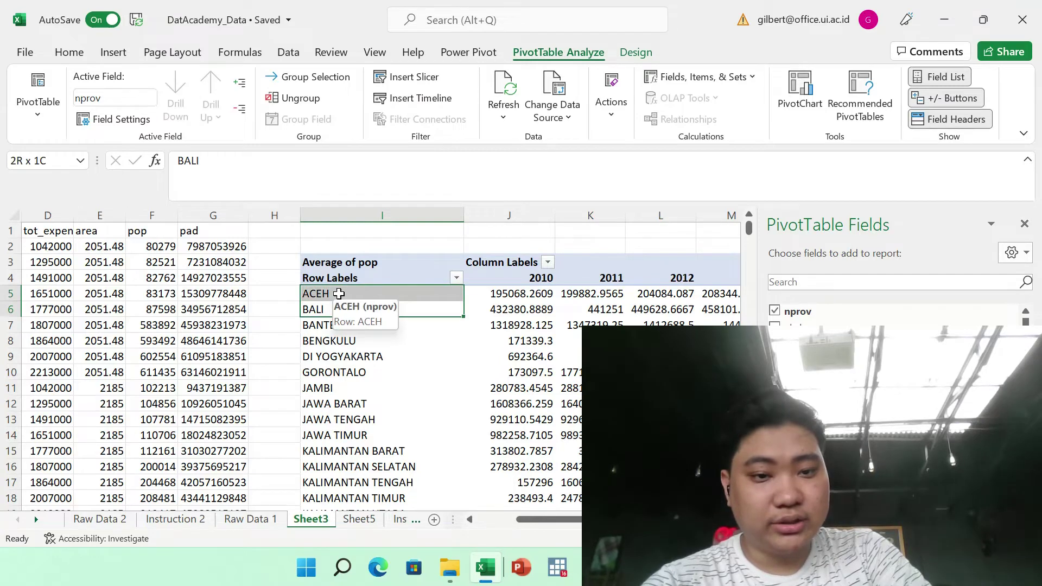
{"action": "right_click", "coordinate": [341, 299]}
{"action": "key", "text": "Escape"}
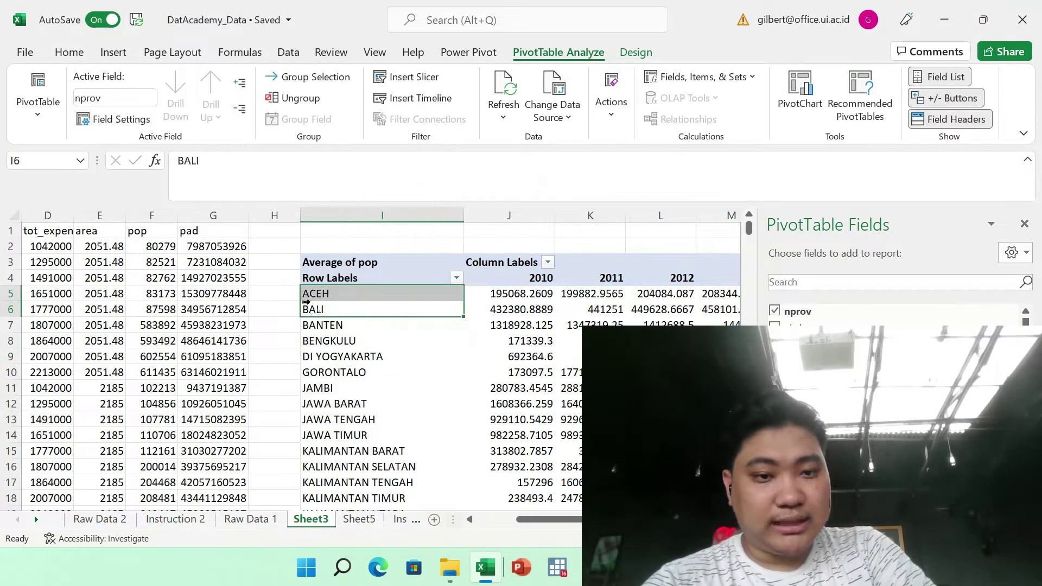
{"action": "right_click", "coordinate": [318, 299]}
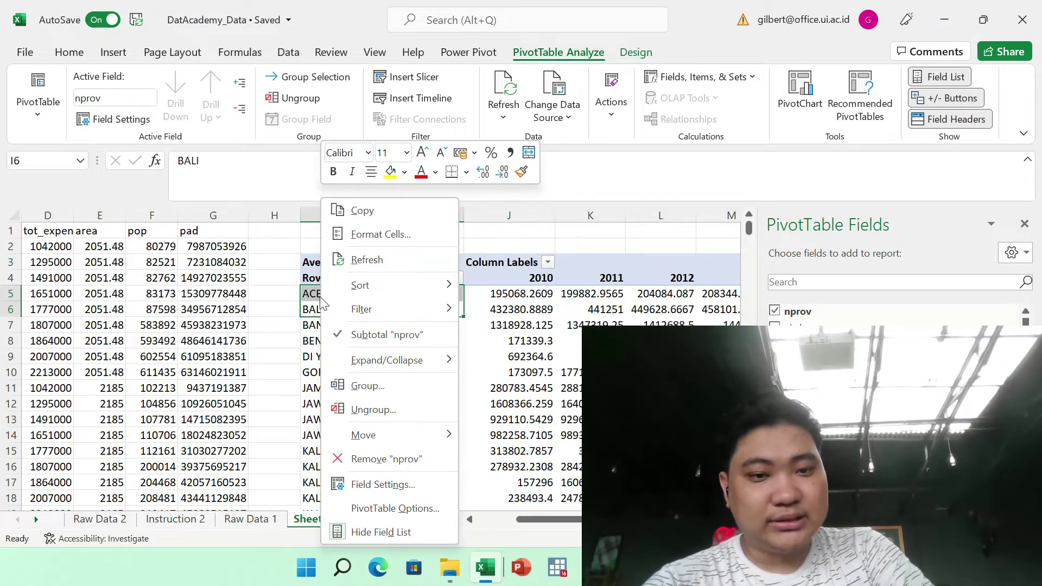
{"action": "left_click", "coordinate": [349, 393]}
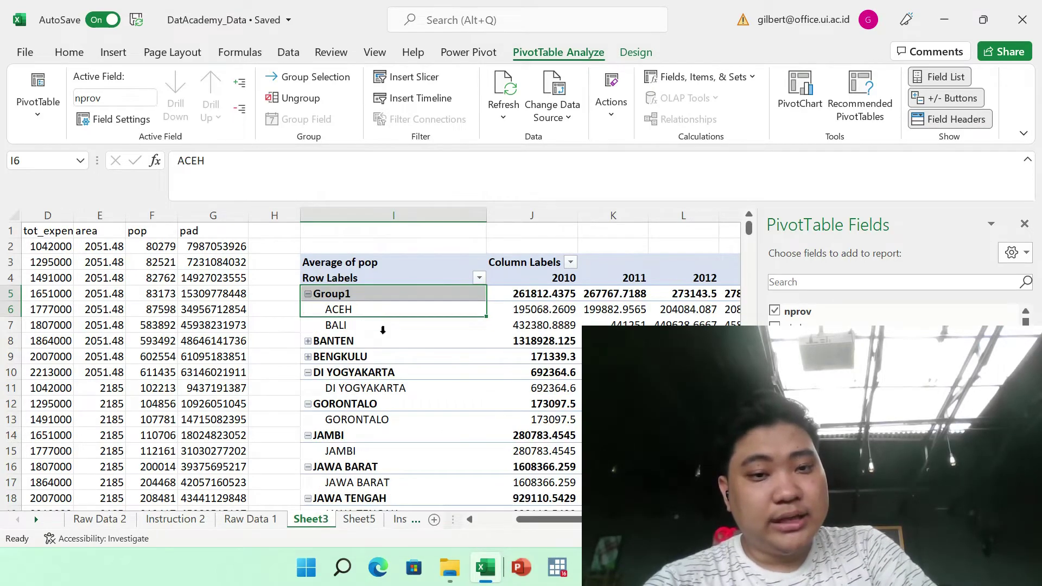
Step: Group the BENGKULU and DI YOGYAKARTA row labels together in the PivotTable
{"action": "left_click", "coordinate": [383, 330]}
{"action": "left_click", "coordinate": [383, 328]}
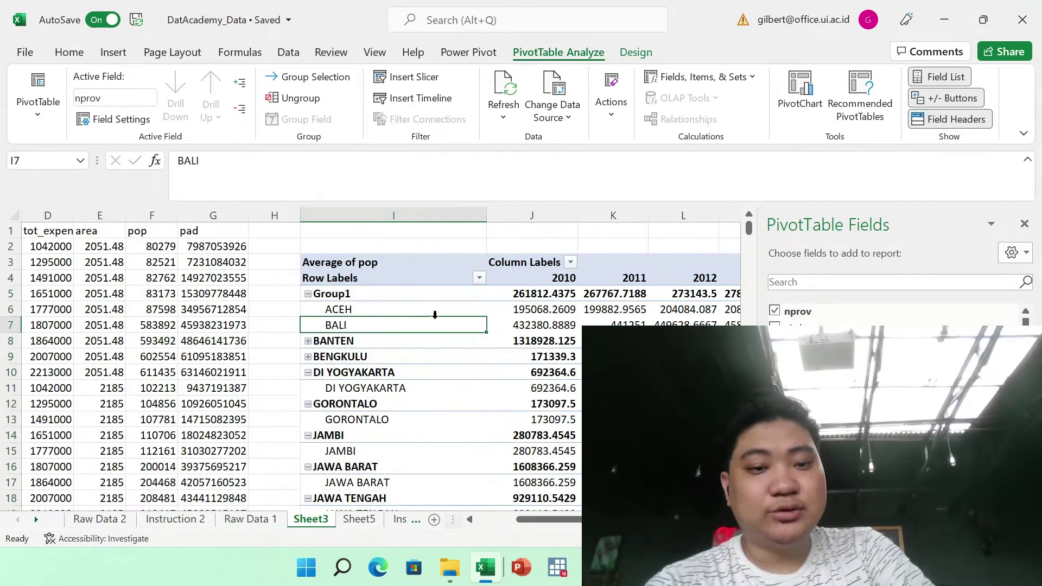
{"action": "left_click", "coordinate": [380, 374]}
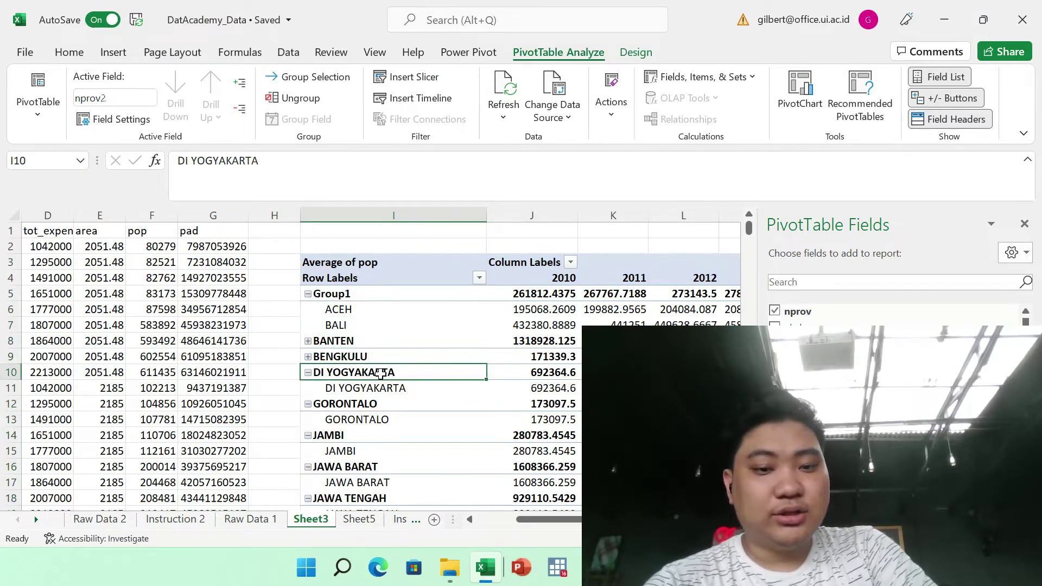
{"action": "left_click_drag", "start_coordinate": [365, 368], "coordinate": [360, 357]}
{"action": "right_click", "coordinate": [359, 357]}
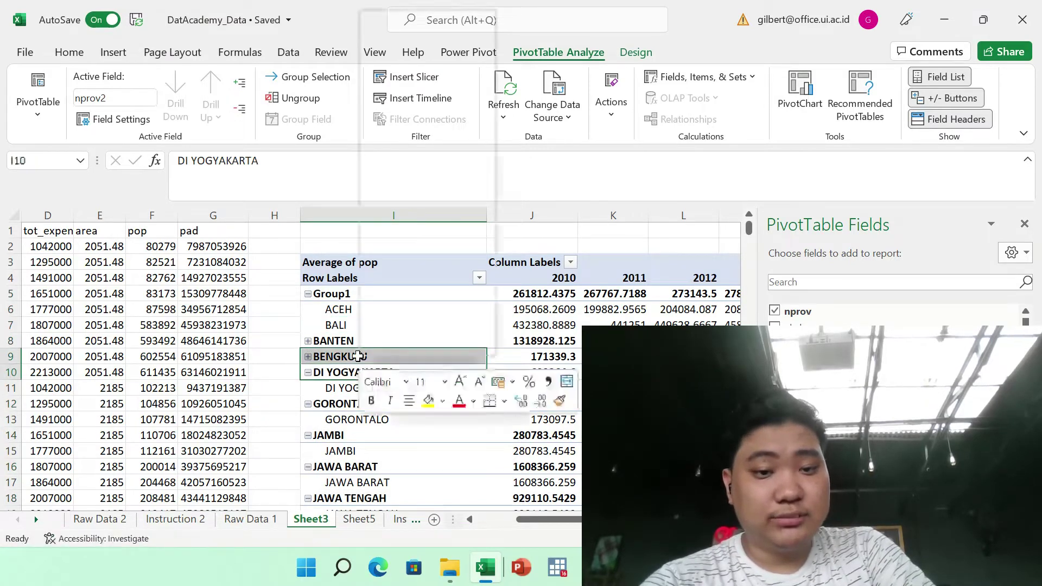
{"action": "left_click", "coordinate": [415, 198]}
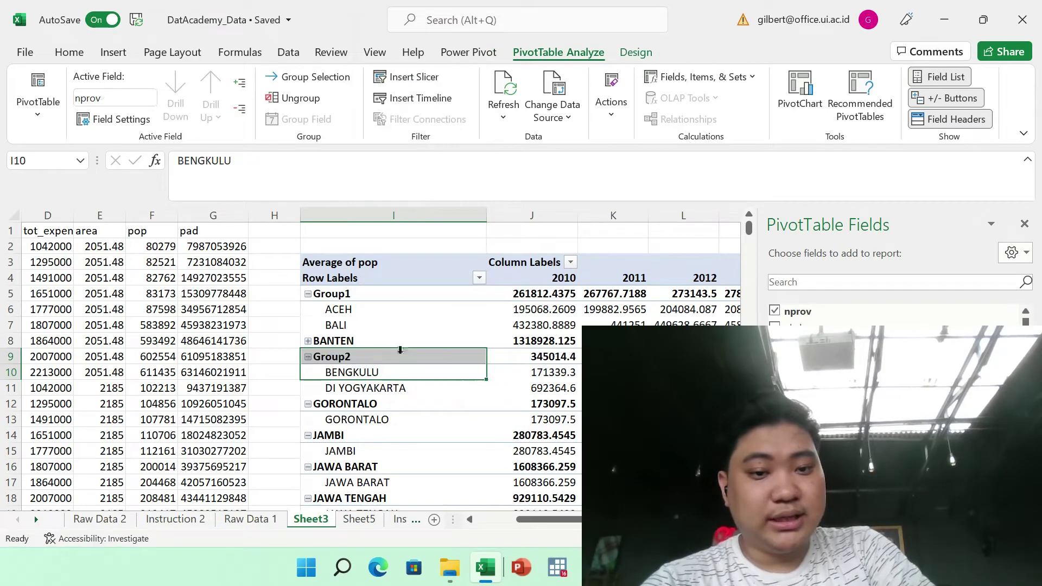
Step: Collapse the group holding BENGKULU and DI YOGYAKARTA, and expand it again
{"action": "left_click", "coordinate": [402, 405]}
{"action": "left_click", "coordinate": [360, 373]}
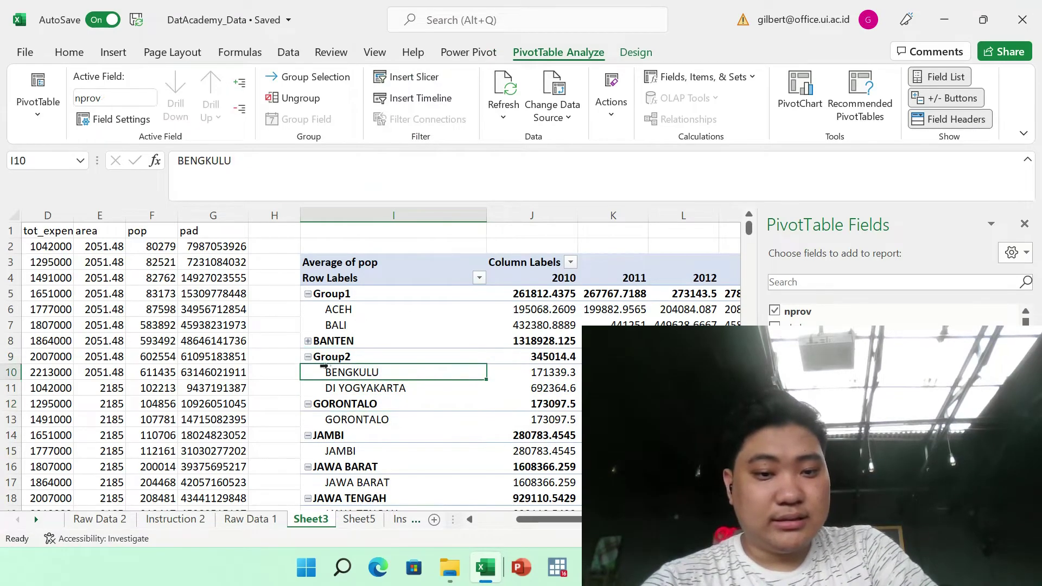
{"action": "left_click", "coordinate": [307, 356]}
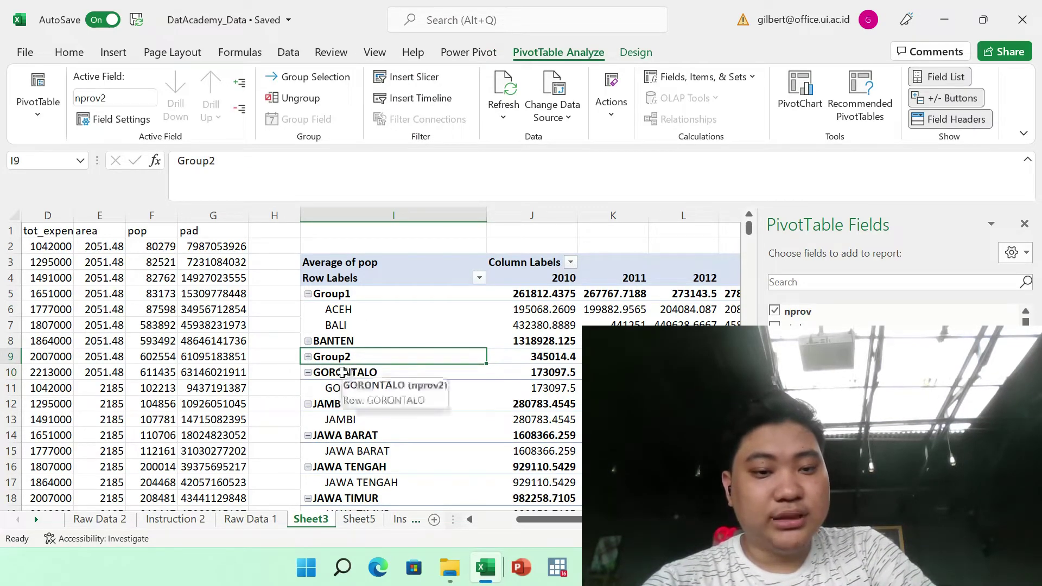
{"action": "left_click", "coordinate": [307, 357]}
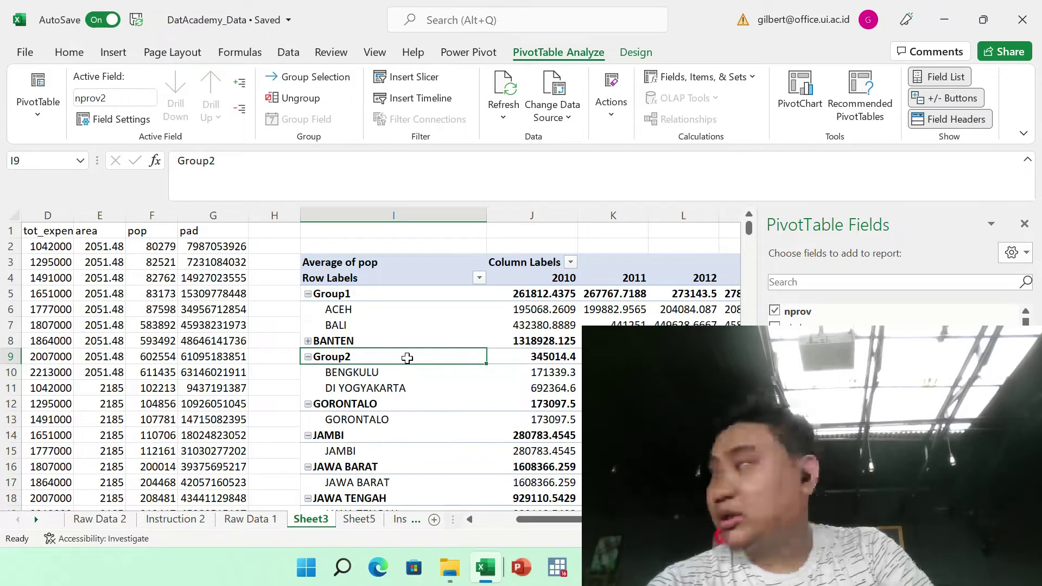
{"action": "left_click", "coordinate": [579, 356]}
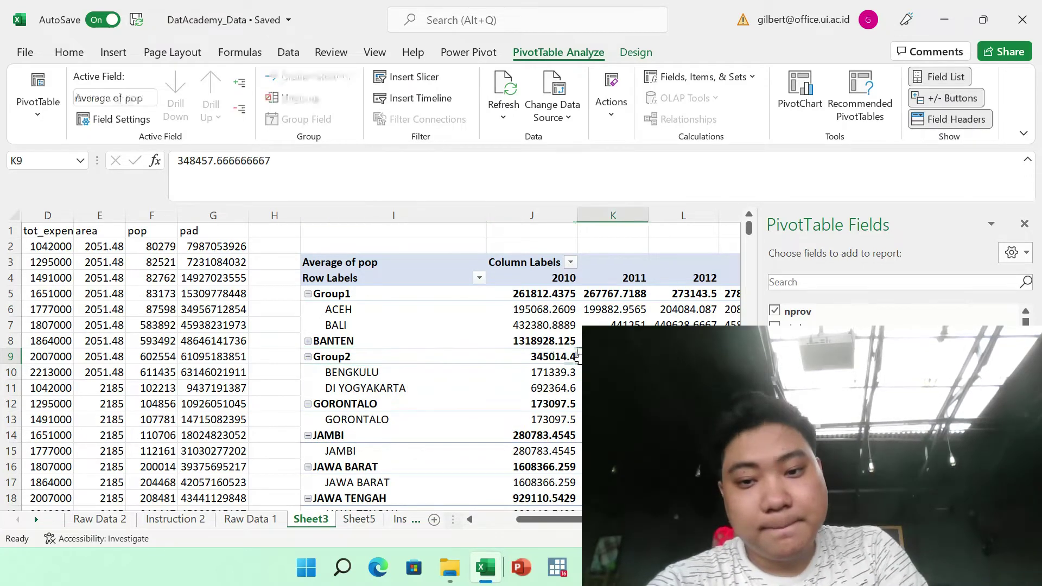
{"action": "left_click", "coordinate": [551, 358]}
{"action": "left_click", "coordinate": [405, 361]}
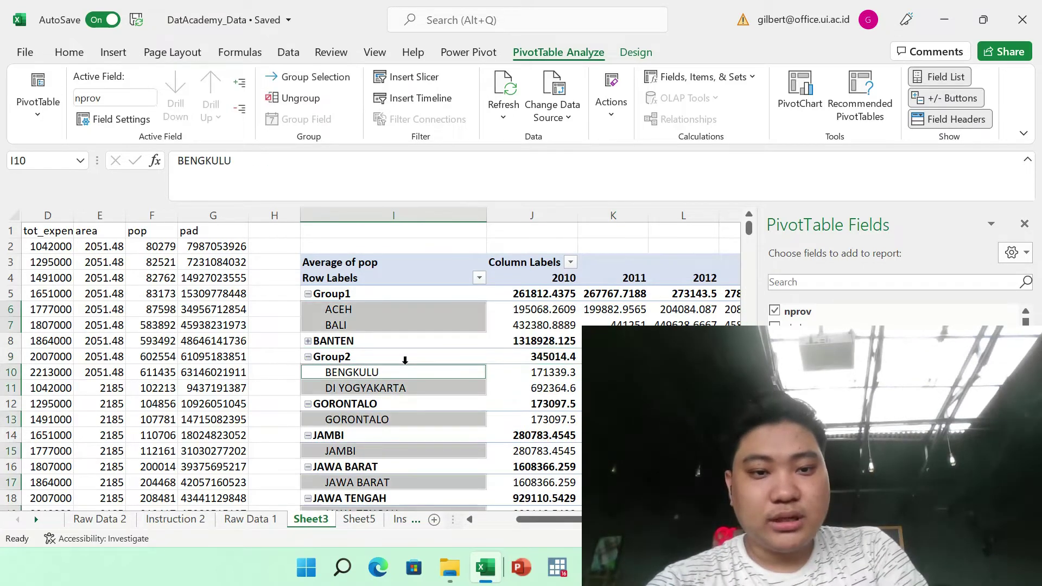
Step: Ungroup both Group1 and Group2 in the PivotTable rows to restore the separate province rows
{"action": "left_click", "coordinate": [475, 309]}
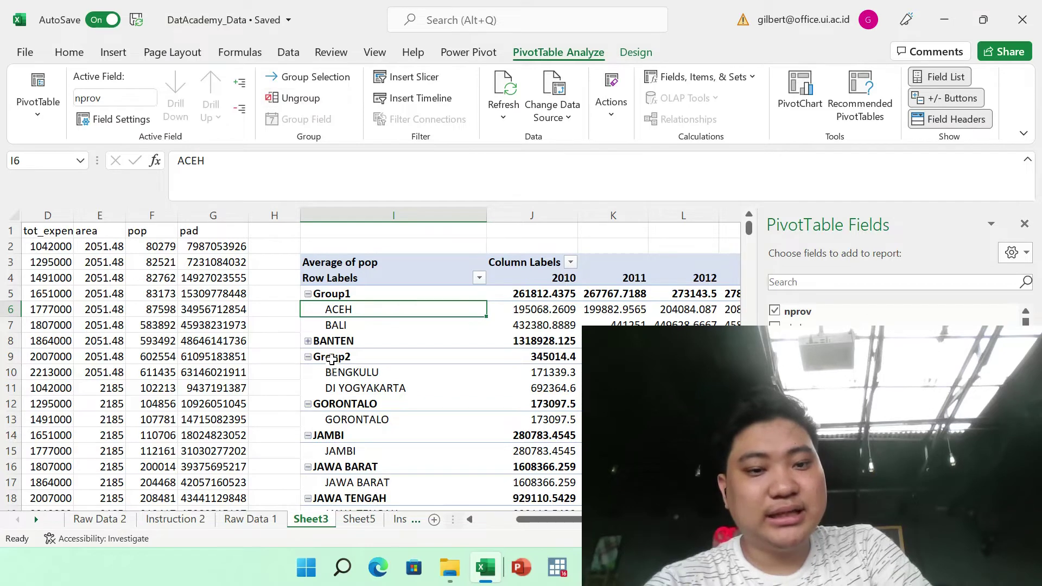
{"action": "left_click", "coordinate": [348, 327], "text": "shift"}
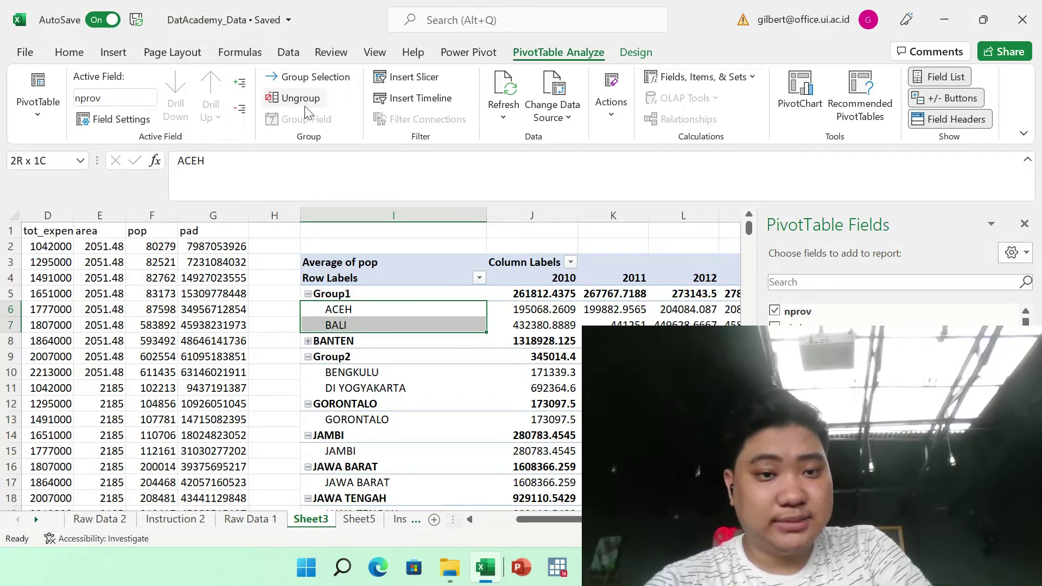
{"action": "left_click", "coordinate": [352, 293]}
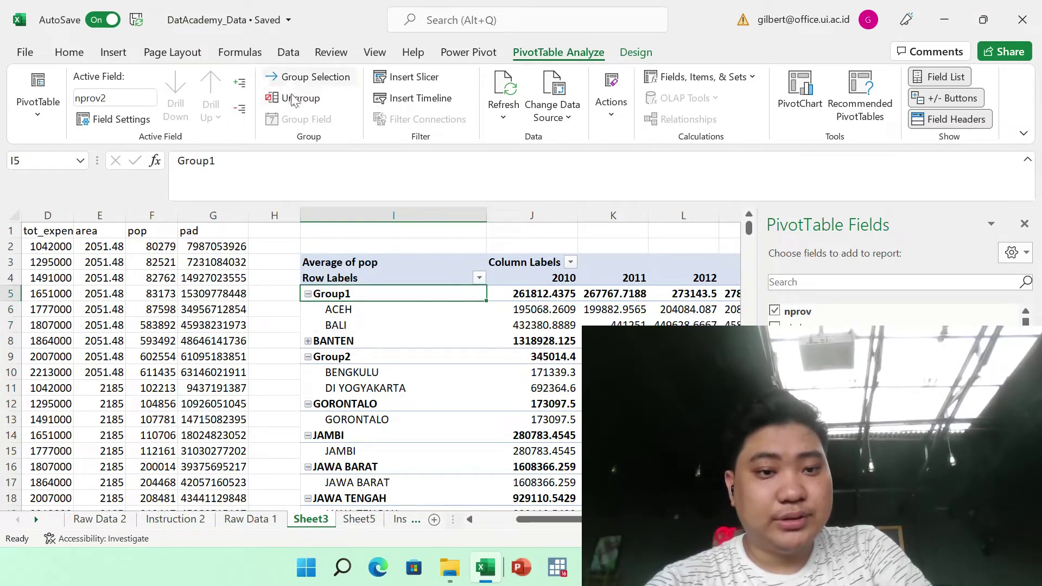
{"action": "left_click", "coordinate": [296, 98]}
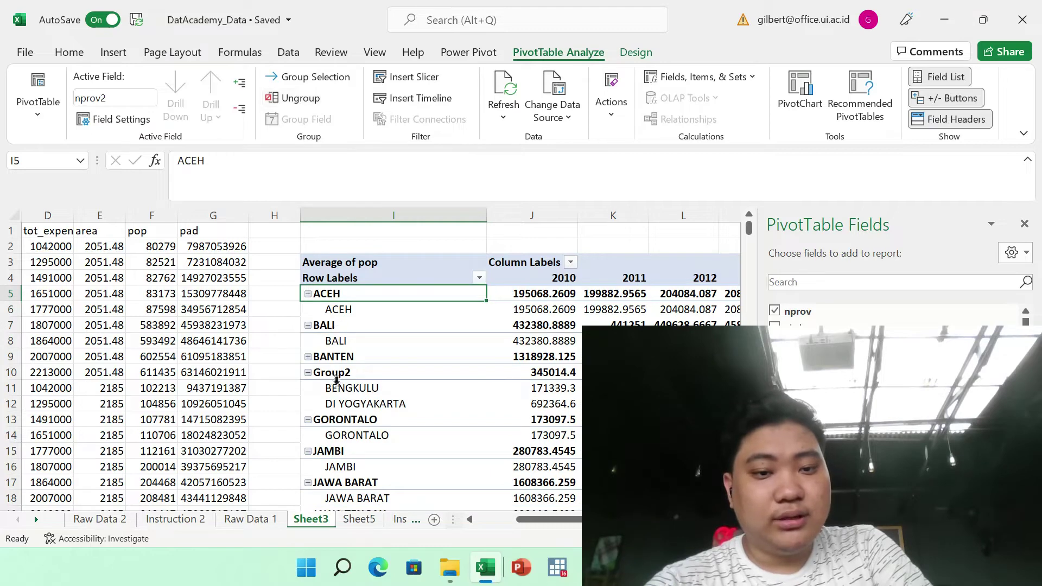
{"action": "left_click", "coordinate": [345, 374]}
{"action": "left_click", "coordinate": [295, 98]}
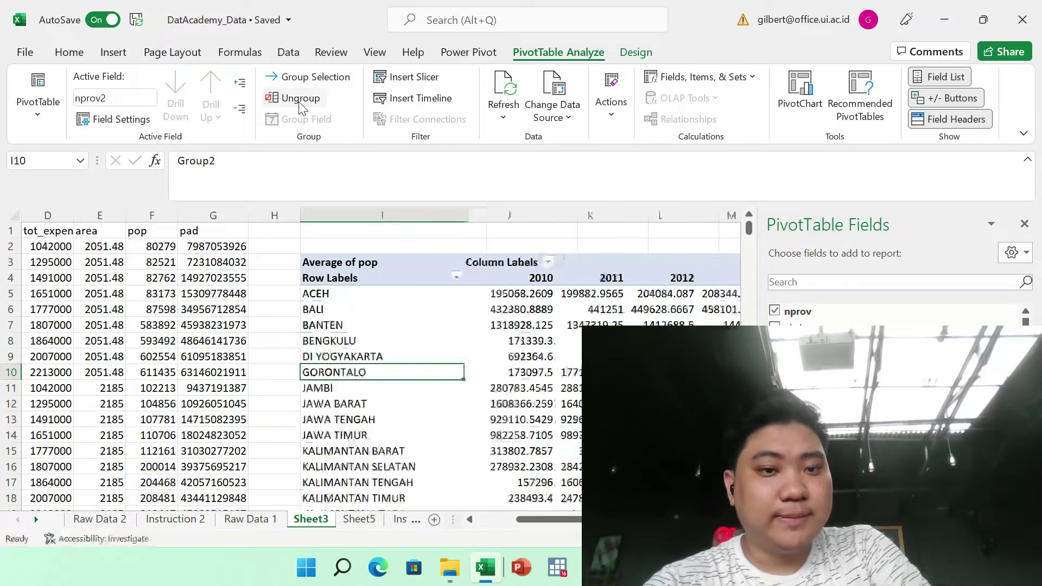
Step: Hide the PivotTable field list and zoom the sheet out until all year columns through Grand Total fit
{"action": "left_click", "coordinate": [367, 353]}
{"action": "left_click", "coordinate": [492, 417]}
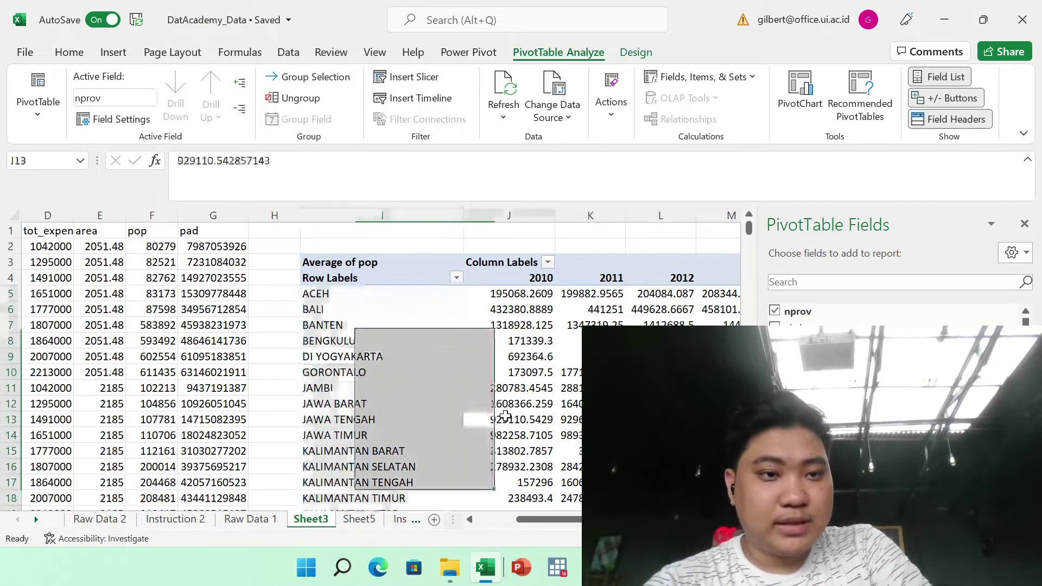
{"action": "scroll", "coordinate": [505, 417], "scroll_direction": "right", "scroll_amount": 3}
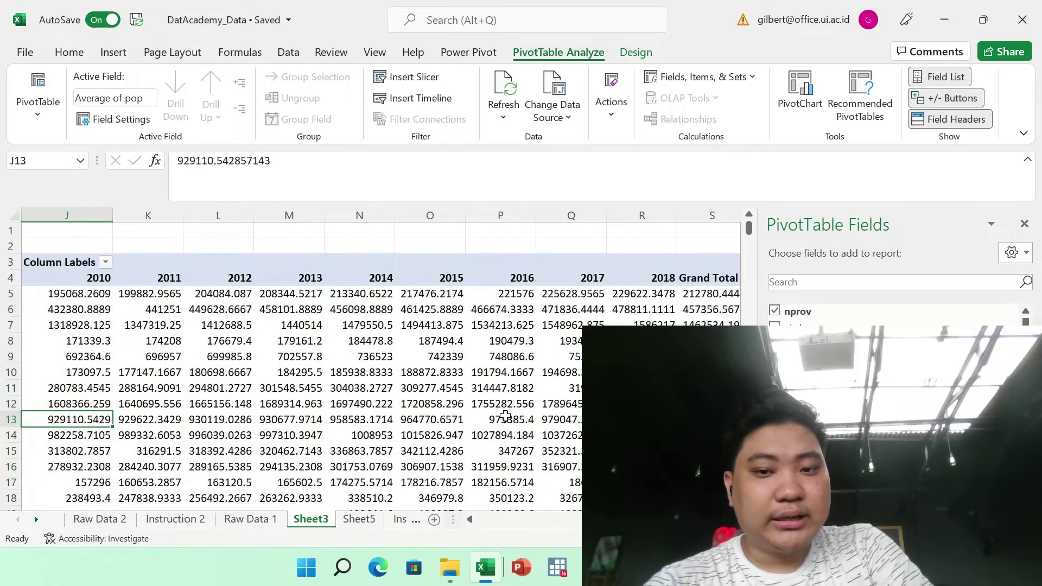
{"action": "scroll", "coordinate": [505, 416], "scroll_direction": "left", "scroll_amount": 3}
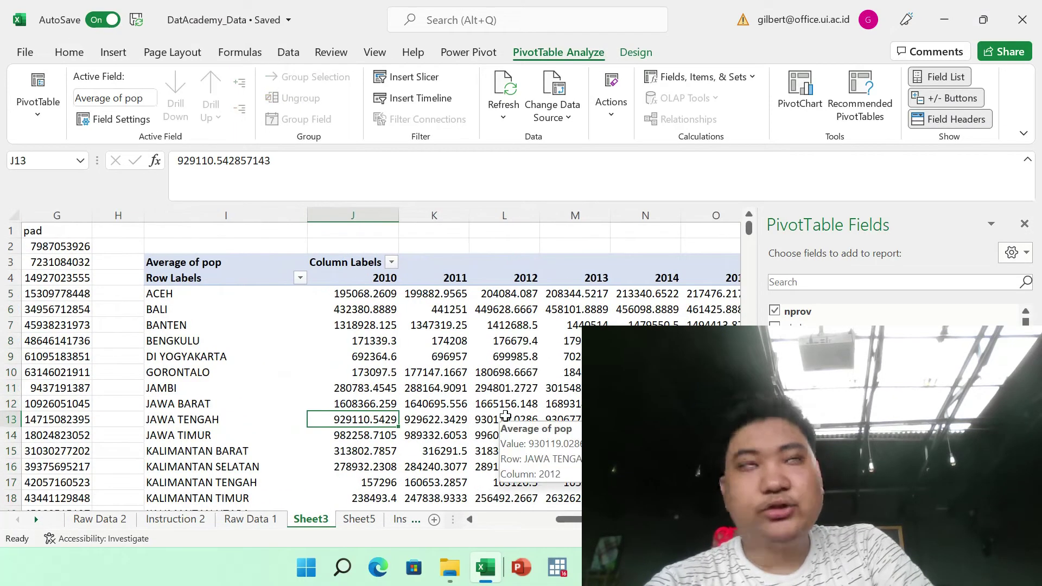
{"action": "left_click", "coordinate": [1025, 223]}
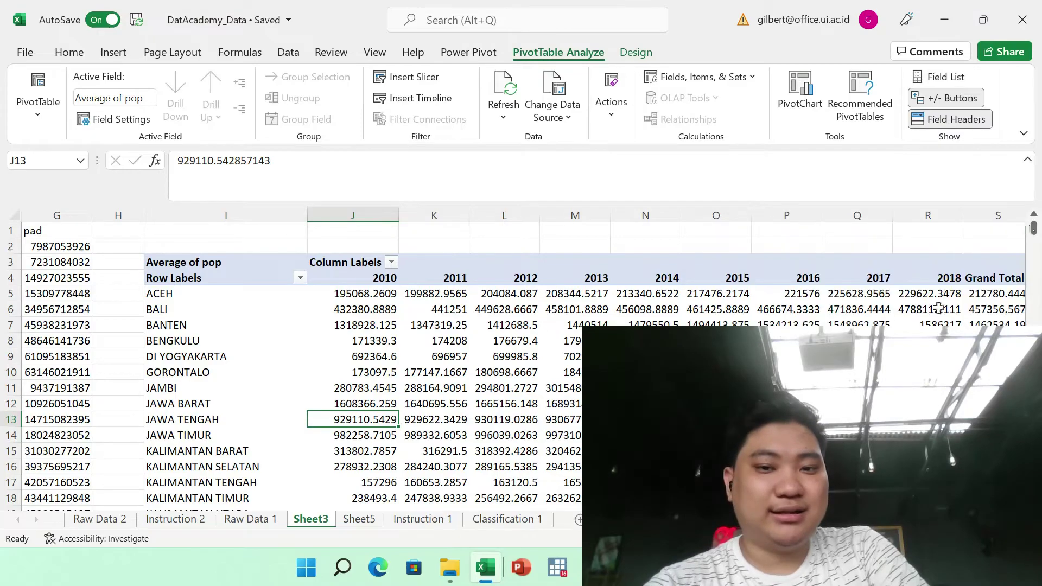
{"action": "left_click", "coordinate": [716, 372]}
{"action": "scroll", "coordinate": [716, 373], "scroll_direction": "down", "scroll_amount": 1}
{"action": "scroll", "coordinate": [521, 358], "scroll_direction": "down", "scroll_amount": 3}
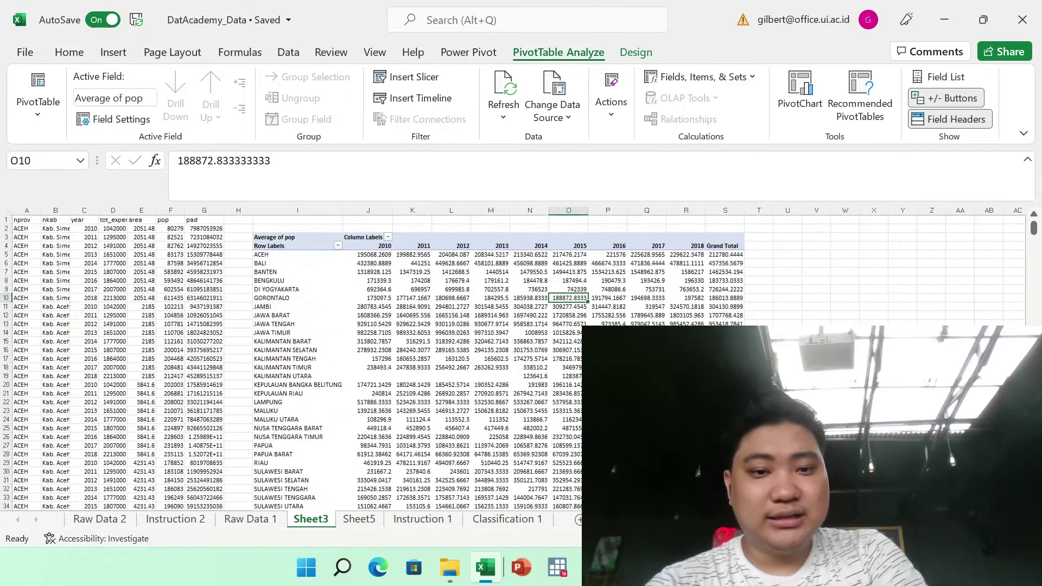
{"action": "scroll", "coordinate": [520, 359], "scroll_direction": "up", "scroll_amount": 2}
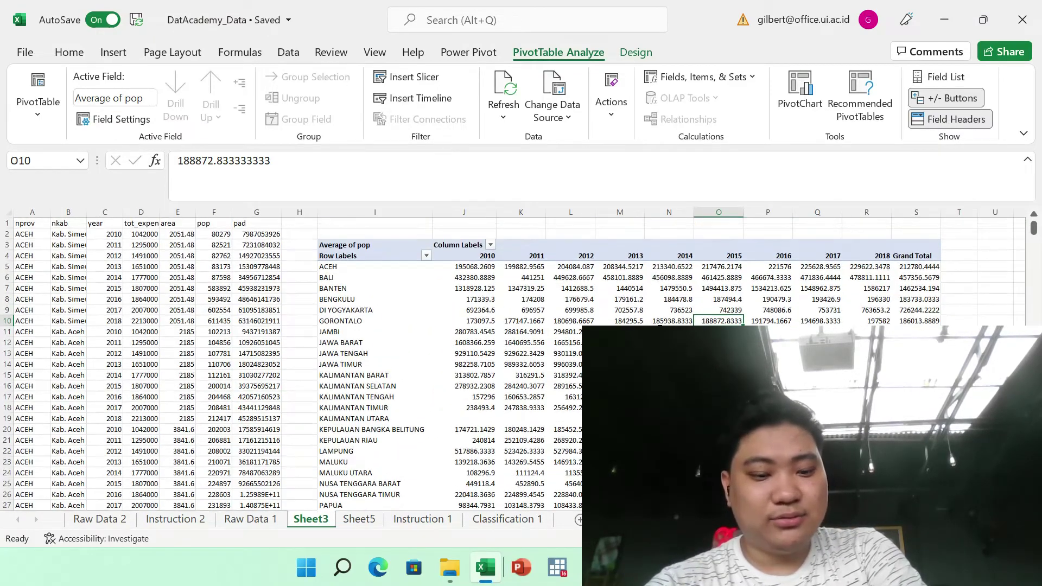
{"action": "left_click", "coordinate": [570, 321]}
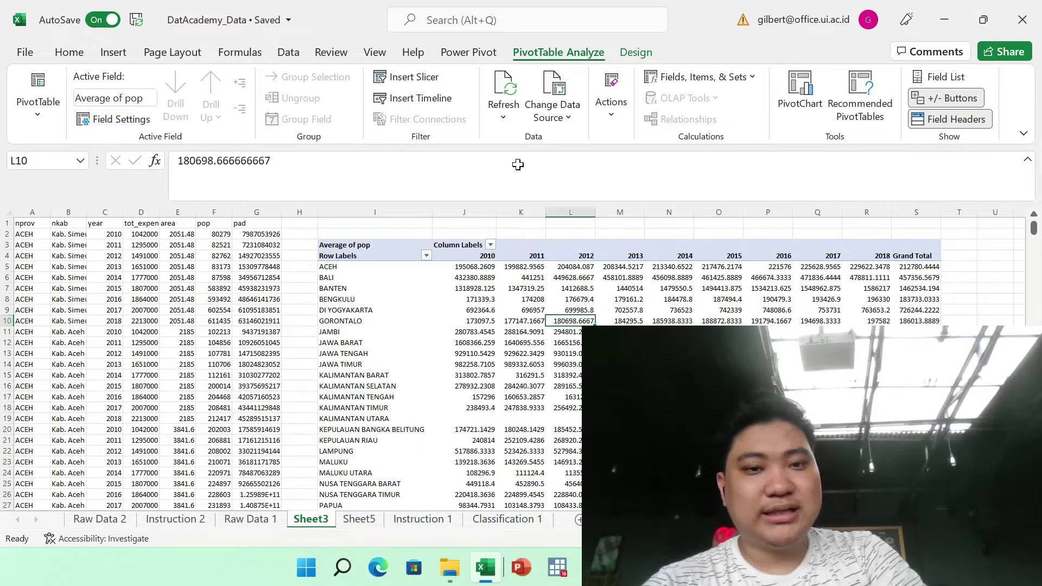
Step: Insert a slicer for the area field and remove it from the sheet again
{"action": "left_click", "coordinate": [413, 77]}
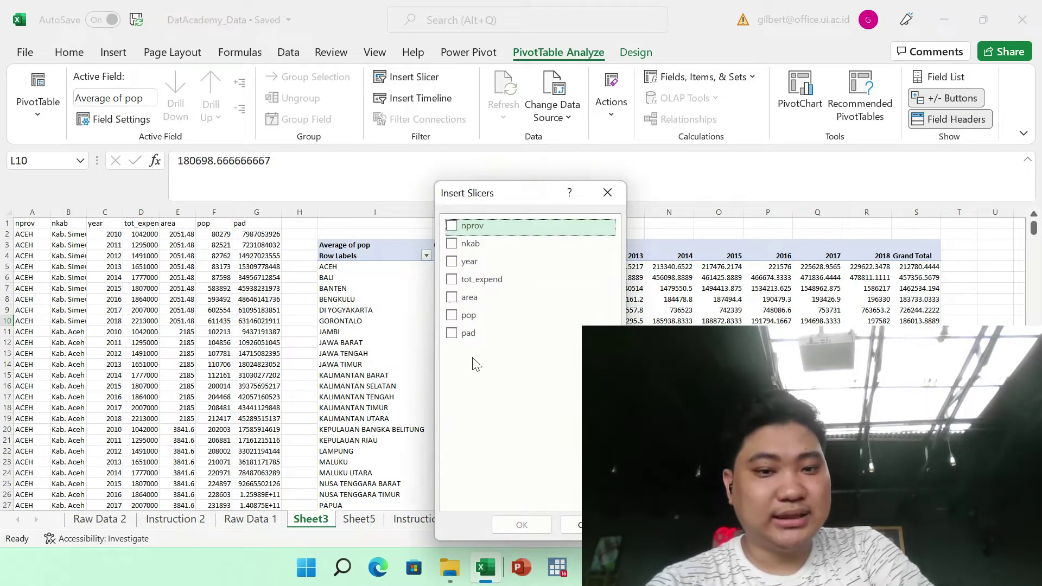
{"action": "left_click", "coordinate": [449, 300]}
{"action": "left_click", "coordinate": [521, 525]}
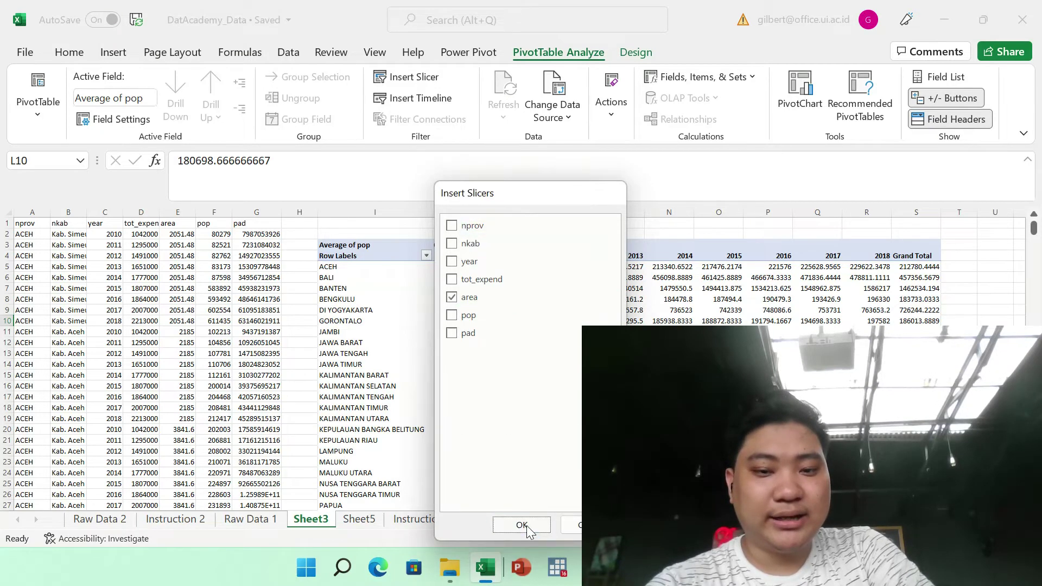
{"action": "scroll", "coordinate": [543, 353], "scroll_direction": "down", "scroll_amount": 5}
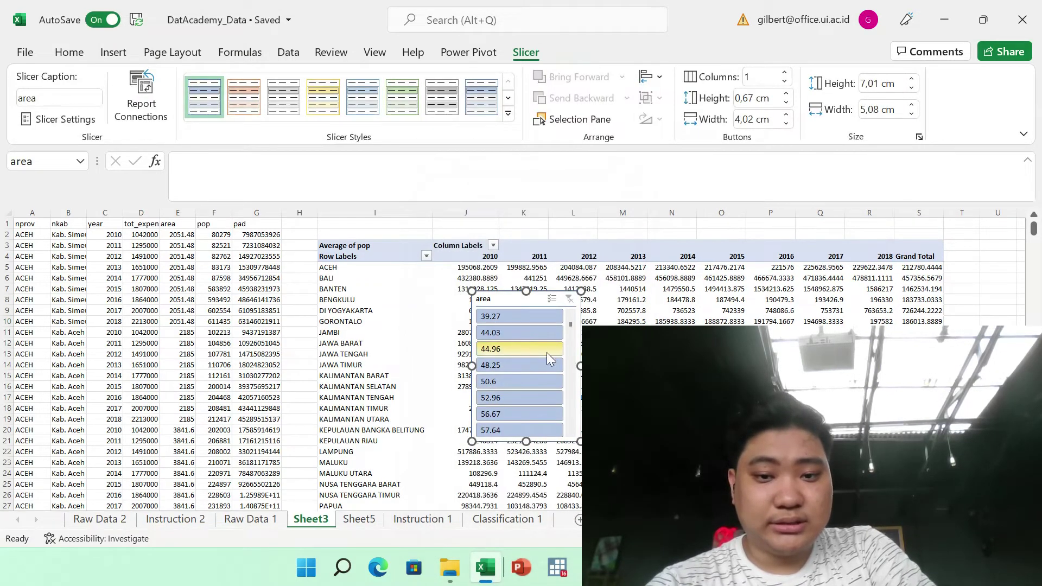
{"action": "right_click", "coordinate": [571, 296]}
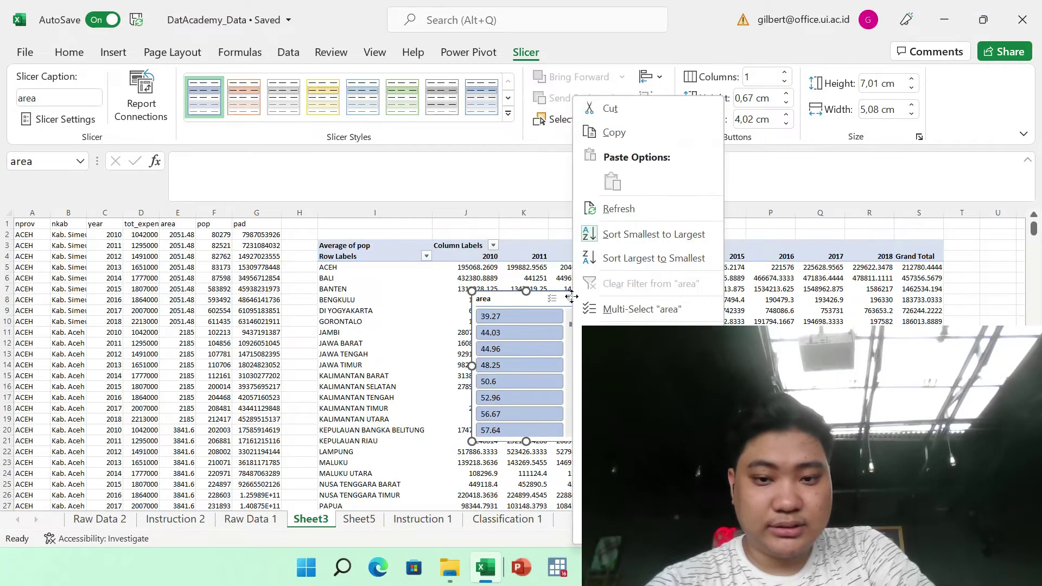
{"action": "left_click", "coordinate": [611, 360]}
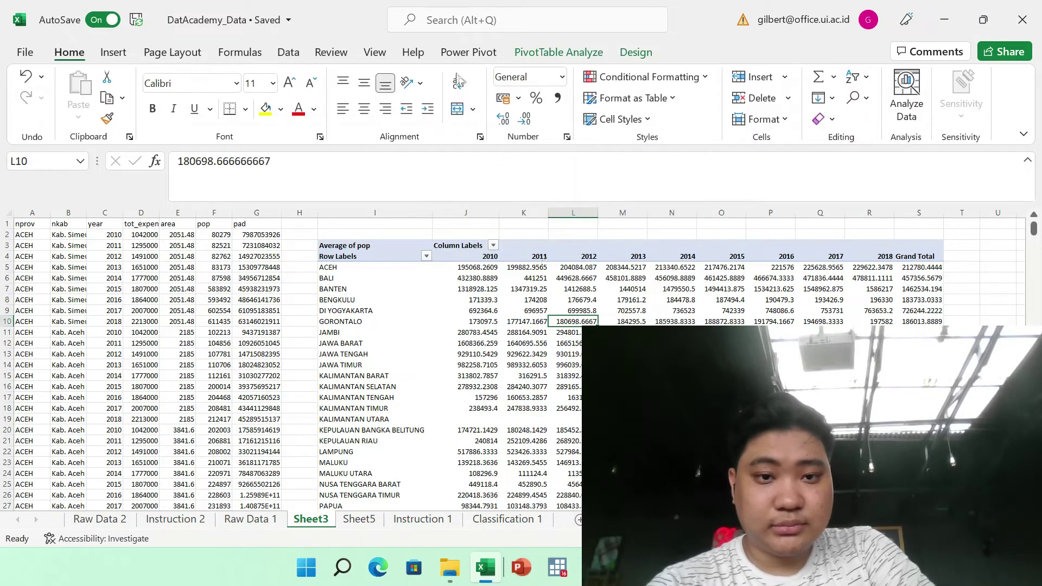
Step: Insert a slicer for the year field and place it beyond the Grand Total column
{"action": "left_click", "coordinate": [565, 52]}
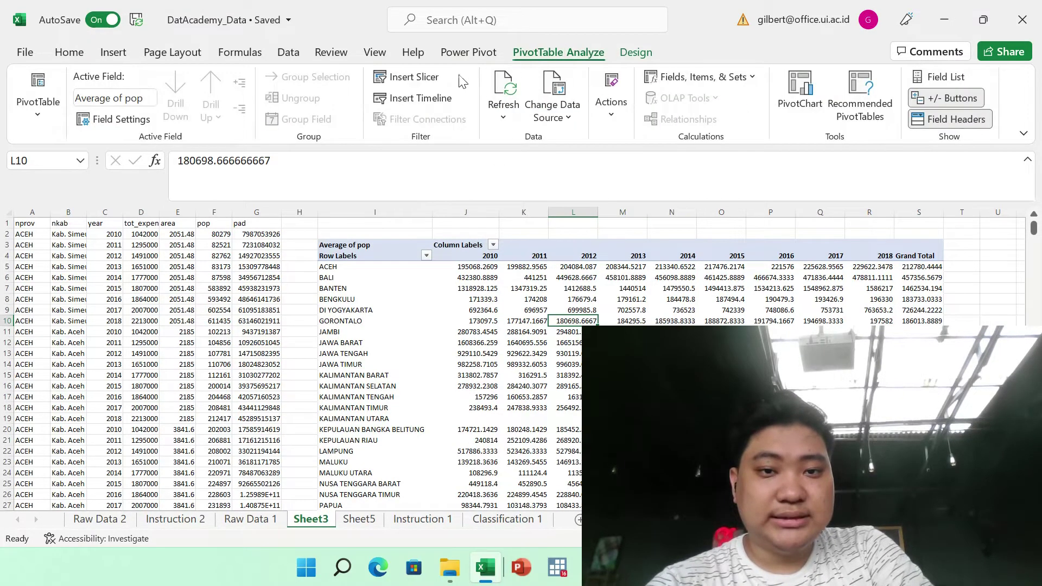
{"action": "left_click", "coordinate": [413, 77]}
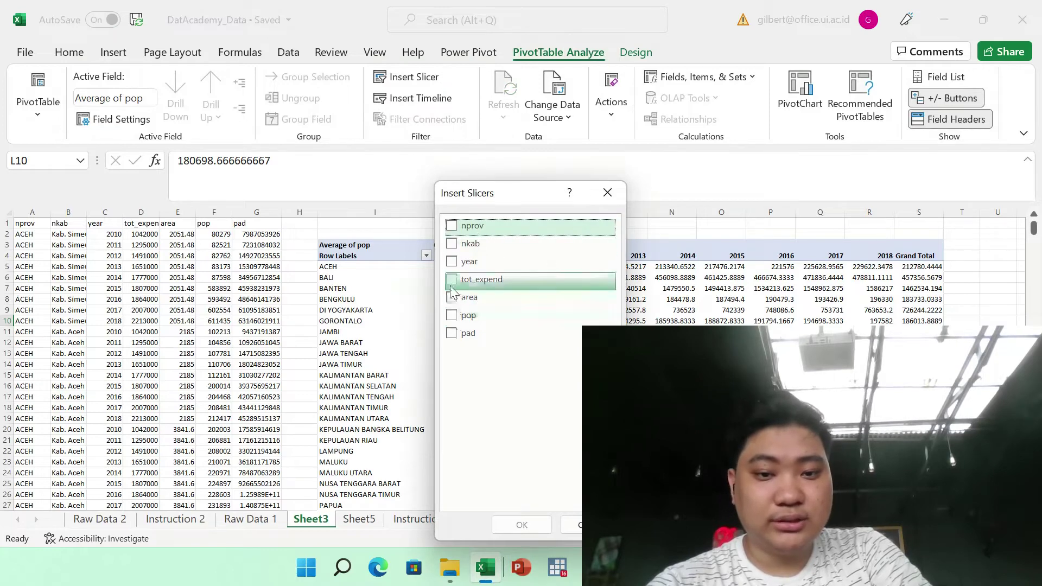
{"action": "left_click", "coordinate": [451, 261]}
{"action": "left_click", "coordinate": [521, 525]}
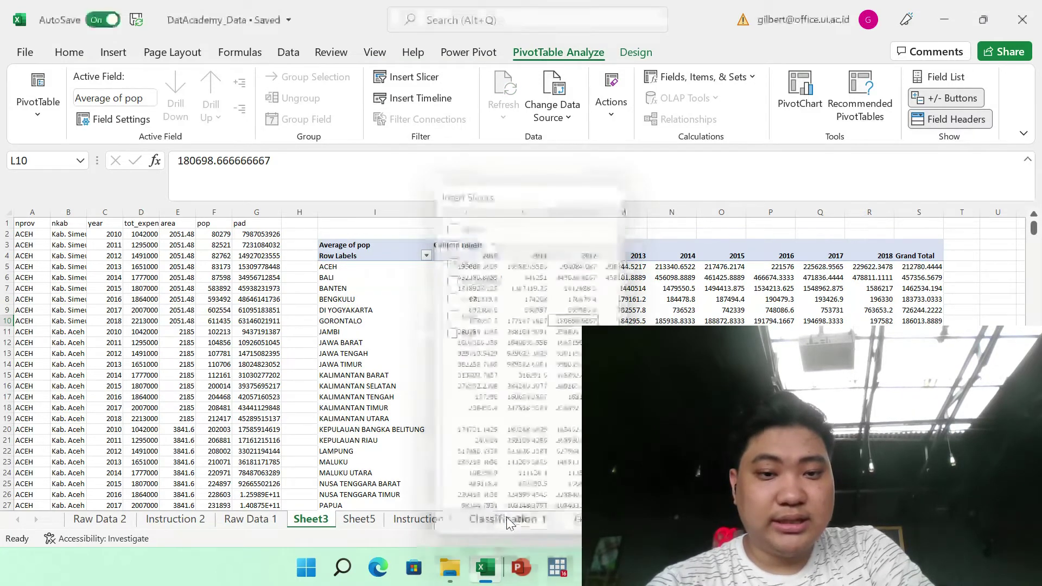
{"action": "left_click_drag", "start_coordinate": [522, 302], "coordinate": [972, 274]}
Step: Filter the PivotTable with the year slicer to 2010, 2011 and 2013, one year at a time
{"action": "left_click", "coordinate": [968, 288]}
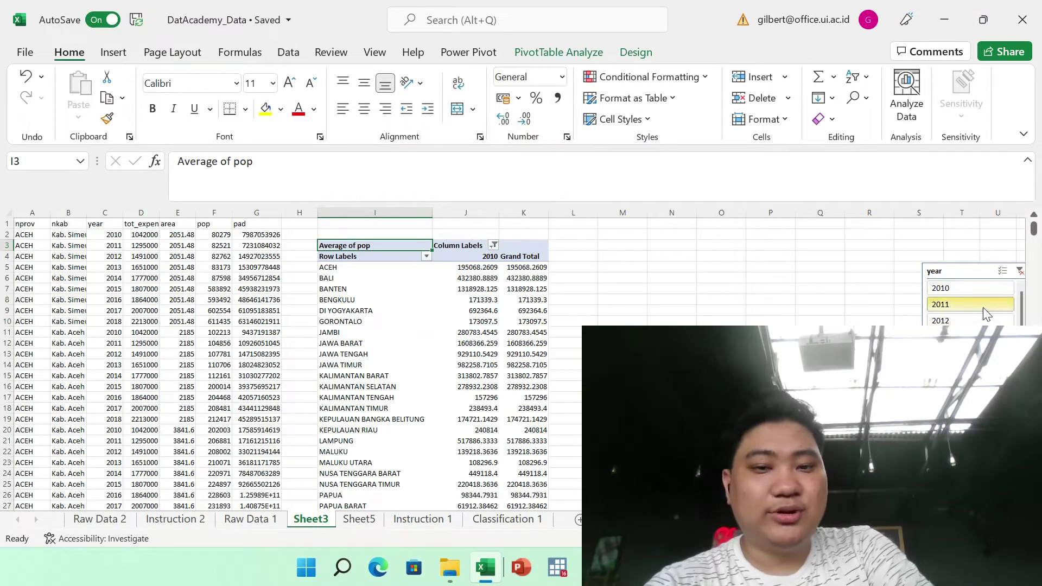
{"action": "left_click", "coordinate": [983, 307]}
{"action": "left_click", "coordinate": [972, 337]}
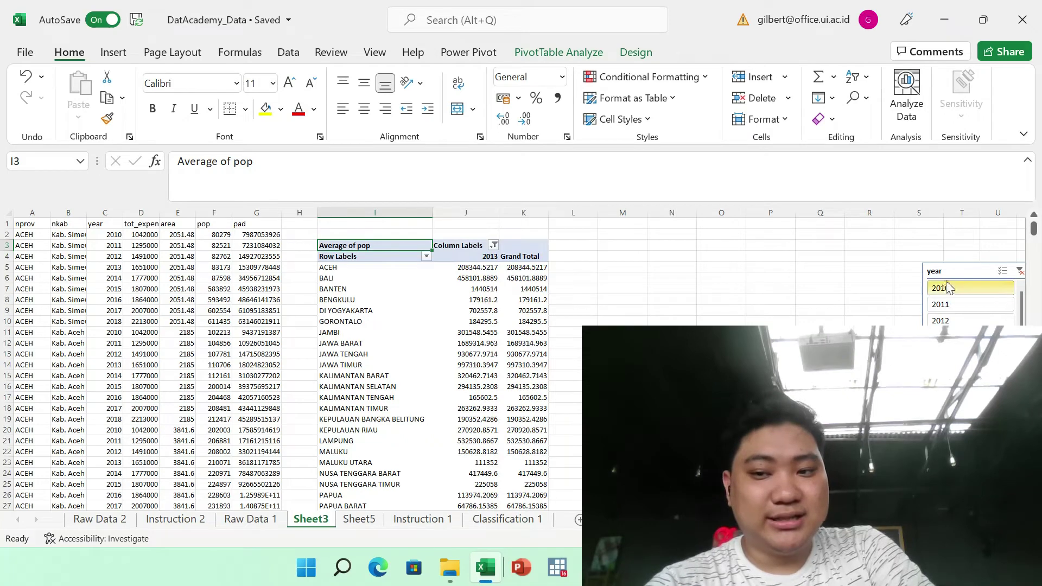
Step: Move the year slicer directly beside the filtered PivotTable and filter to 2015
{"action": "left_click_drag", "start_coordinate": [964, 270], "coordinate": [592, 249]}
{"action": "scroll", "coordinate": [597, 315], "scroll_direction": "down", "scroll_amount": 1}
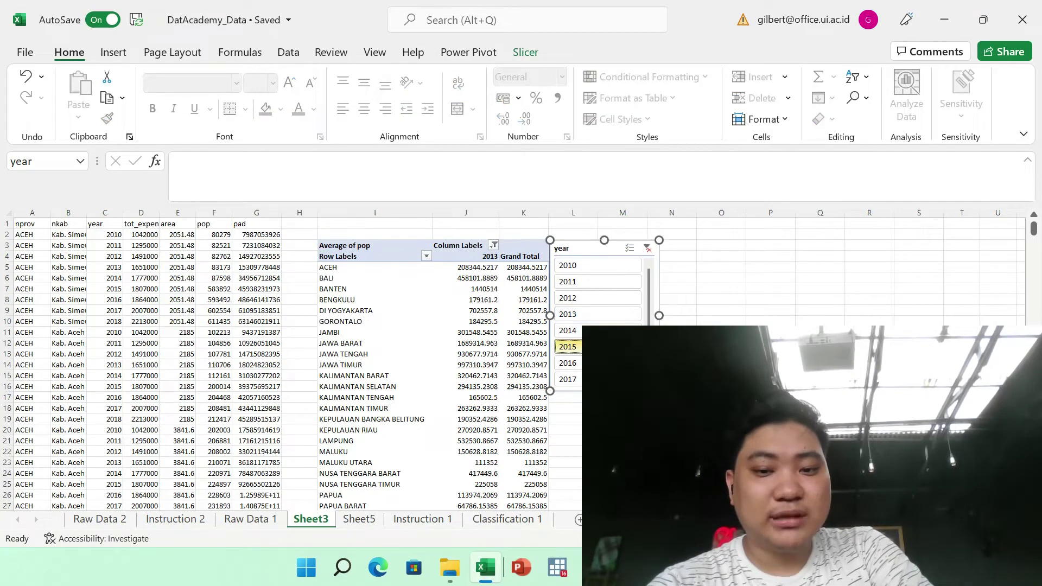
{"action": "left_click", "coordinate": [597, 314]}
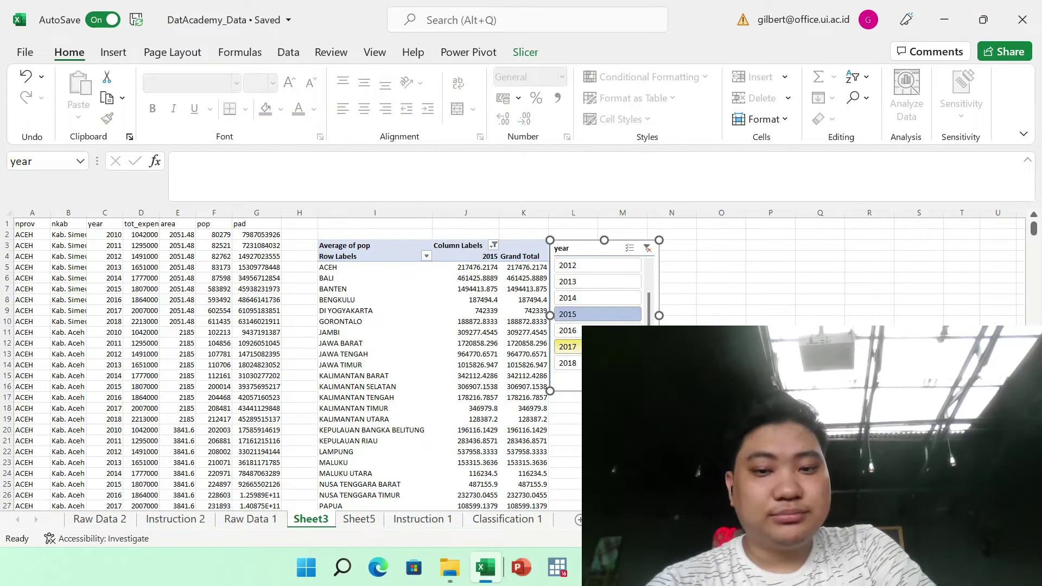
Step: Turn on multi-select in the year slicer and show all years except 2017 and 2018
{"action": "left_click", "coordinate": [629, 250]}
{"action": "left_click", "coordinate": [608, 315]}
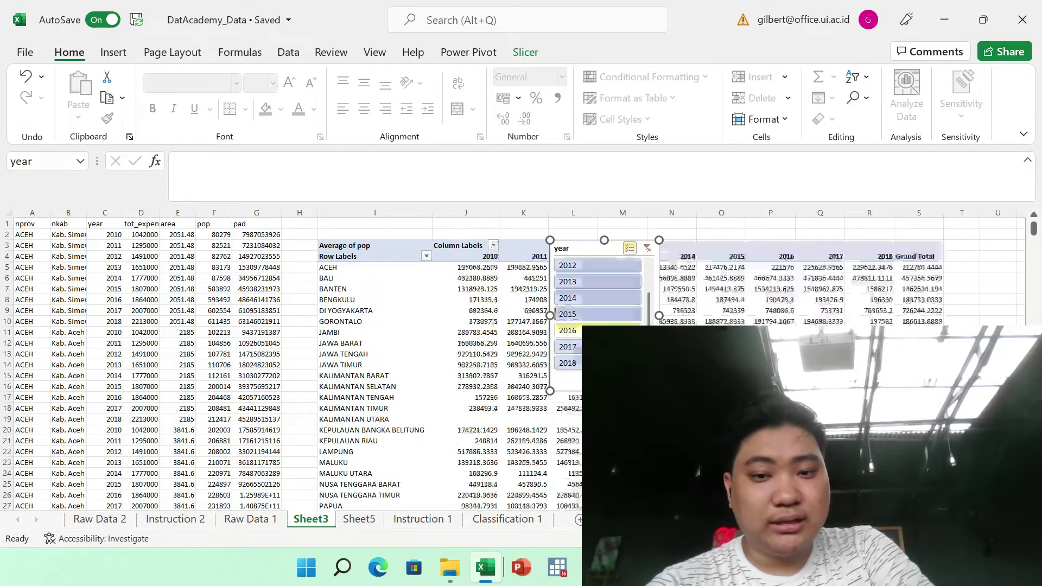
{"action": "left_click", "coordinate": [602, 346]}
{"action": "mouse_move", "coordinate": [602, 347]}
{"action": "left_mouse_down"}
{"action": "mouse_move", "coordinate": [604, 303]}
{"action": "mouse_move", "coordinate": [622, 271]}
{"action": "mouse_move", "coordinate": [589, 347]}
{"action": "mouse_move", "coordinate": [594, 363]}
{"action": "left_mouse_up"}
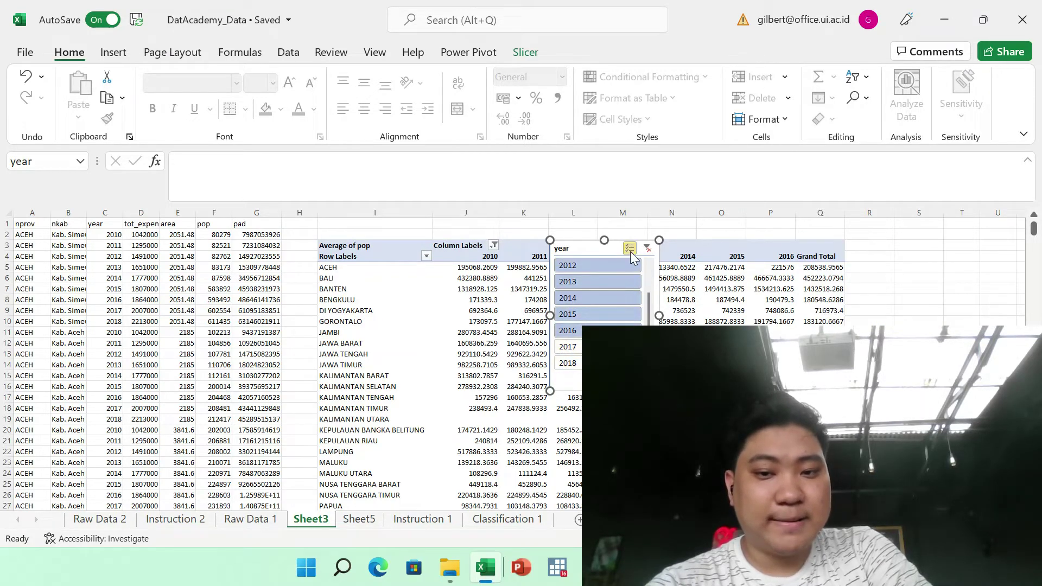
Step: Clear the year slicer's filter and delete the slicer
{"action": "left_click", "coordinate": [647, 248]}
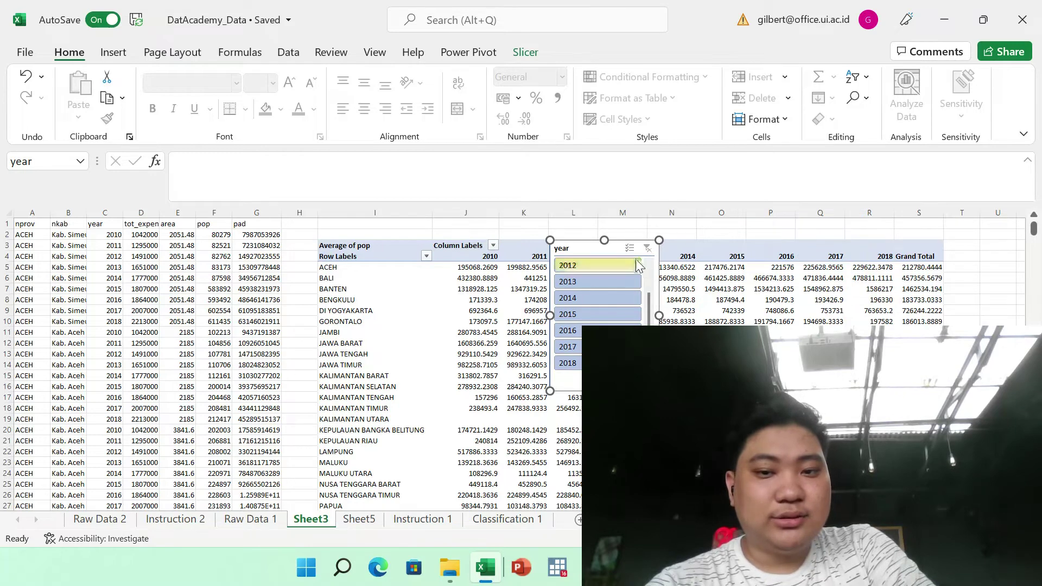
{"action": "key", "text": "Delete"}
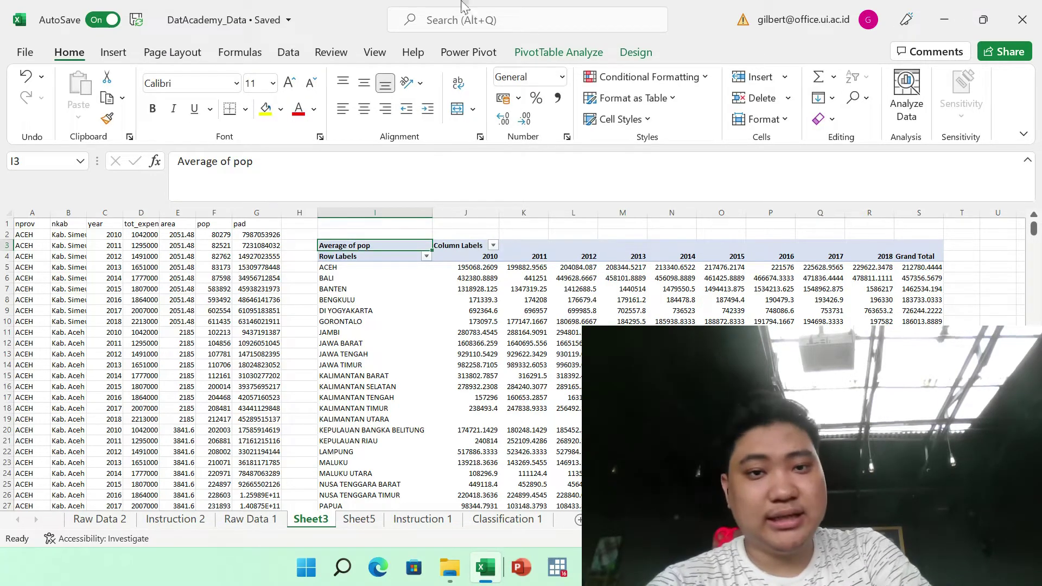
Step: Show the PivotTable field list again and move year from the columns to the report filter
{"action": "left_click", "coordinate": [527, 56]}
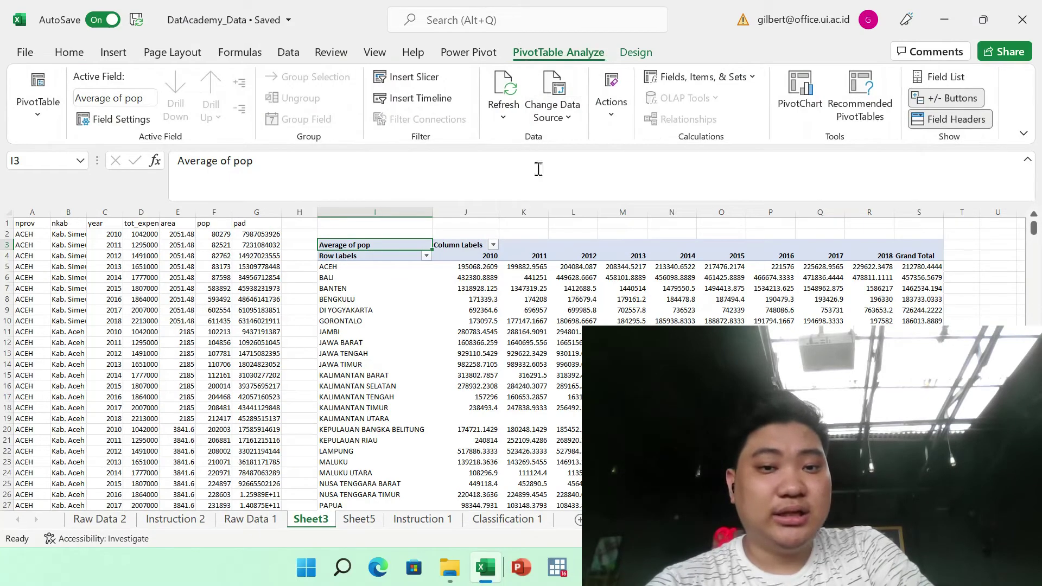
{"action": "left_click", "coordinate": [678, 288]}
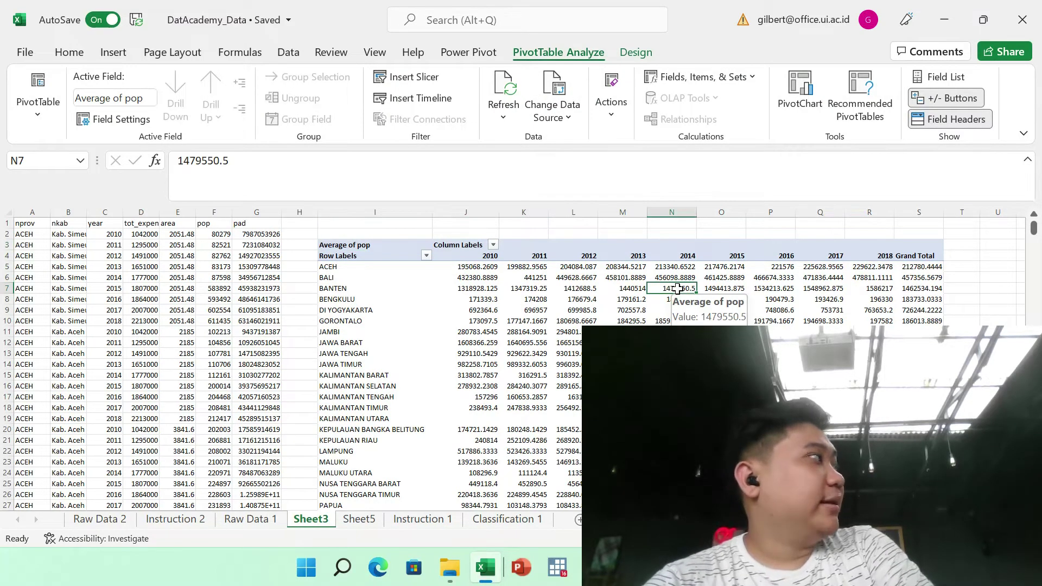
{"action": "left_click", "coordinate": [941, 76]}
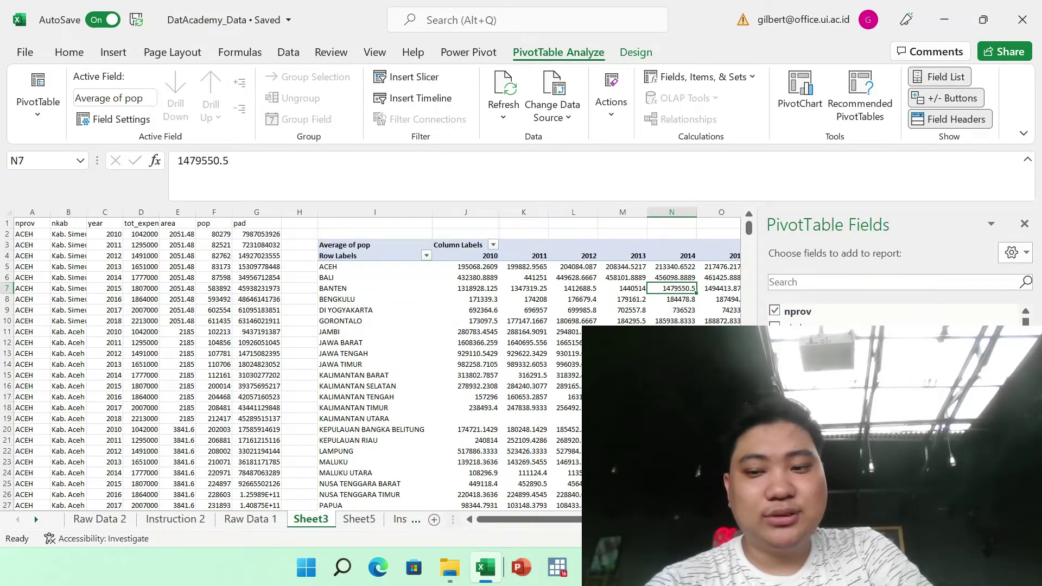
{"action": "left_click_drag", "start_coordinate": [955, 445], "coordinate": [825, 445]}
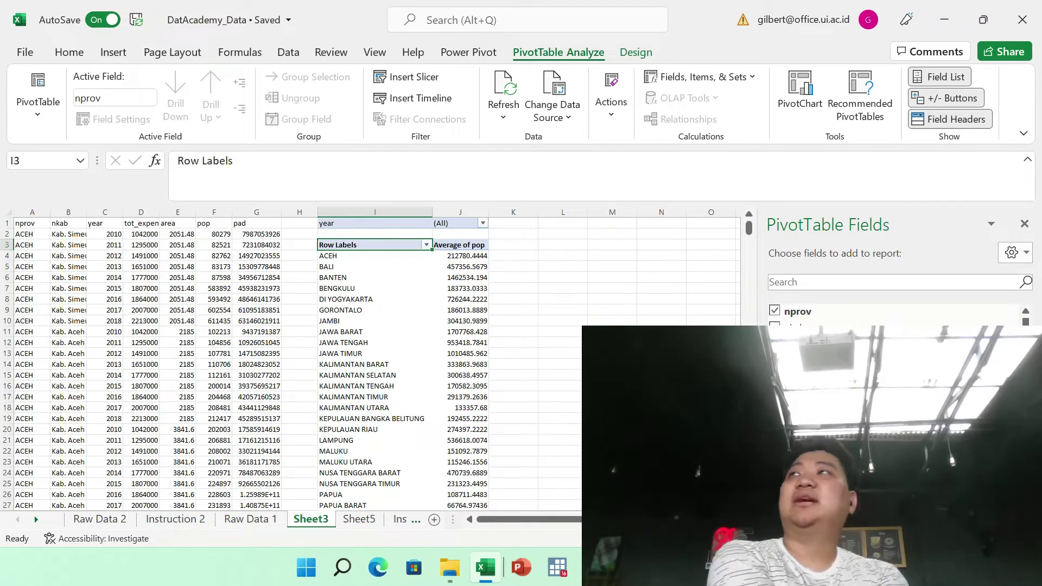
Step: Add area as a second value field in the PivotTable and remove its duplicate entry
{"action": "scroll", "coordinate": [826, 320], "scroll_direction": "down", "scroll_amount": 3}
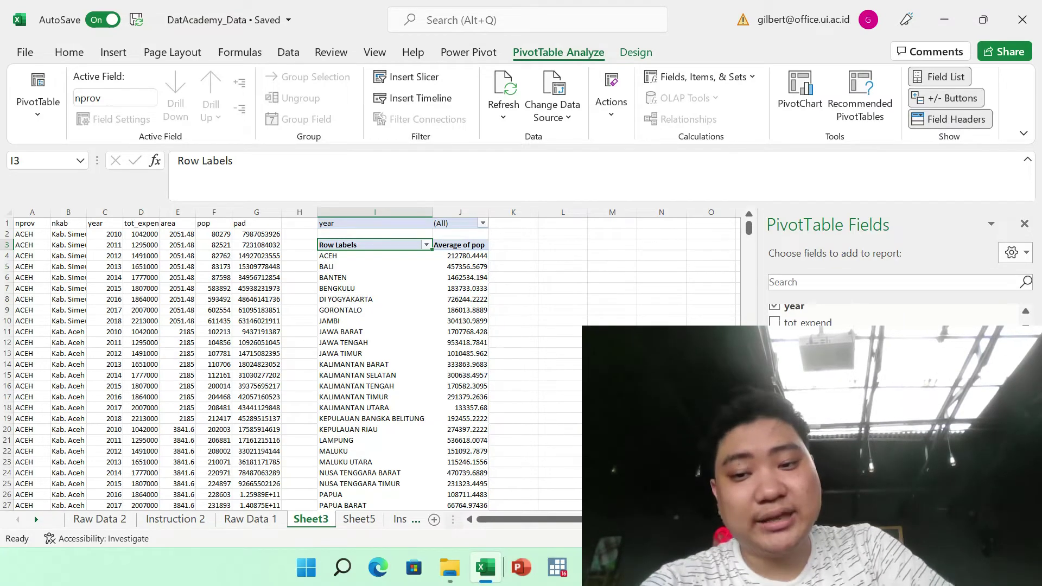
{"action": "scroll", "coordinate": [827, 320], "scroll_direction": "up", "scroll_amount": 3}
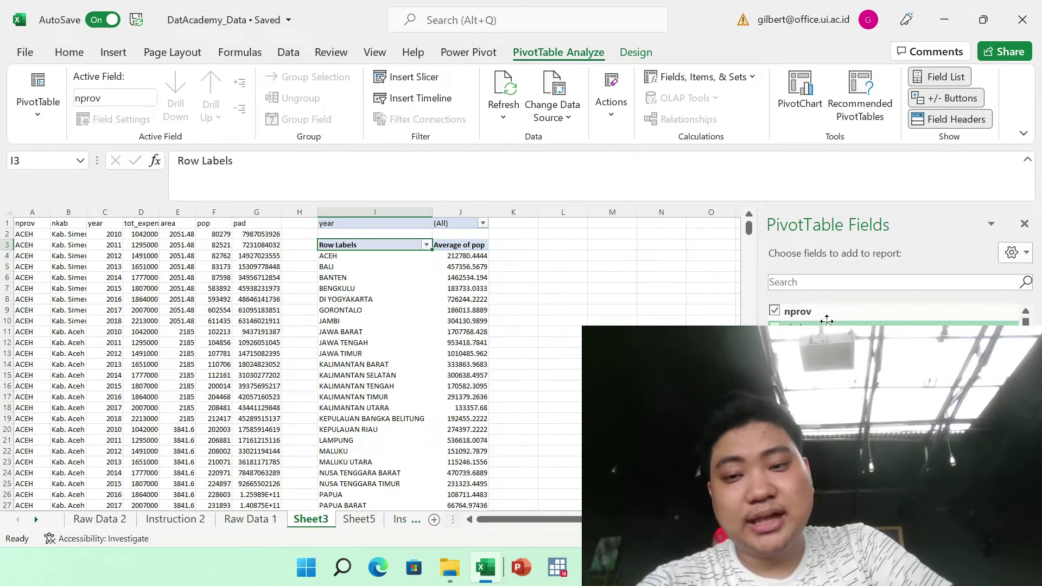
{"action": "scroll", "coordinate": [826, 321], "scroll_direction": "down", "scroll_amount": 2}
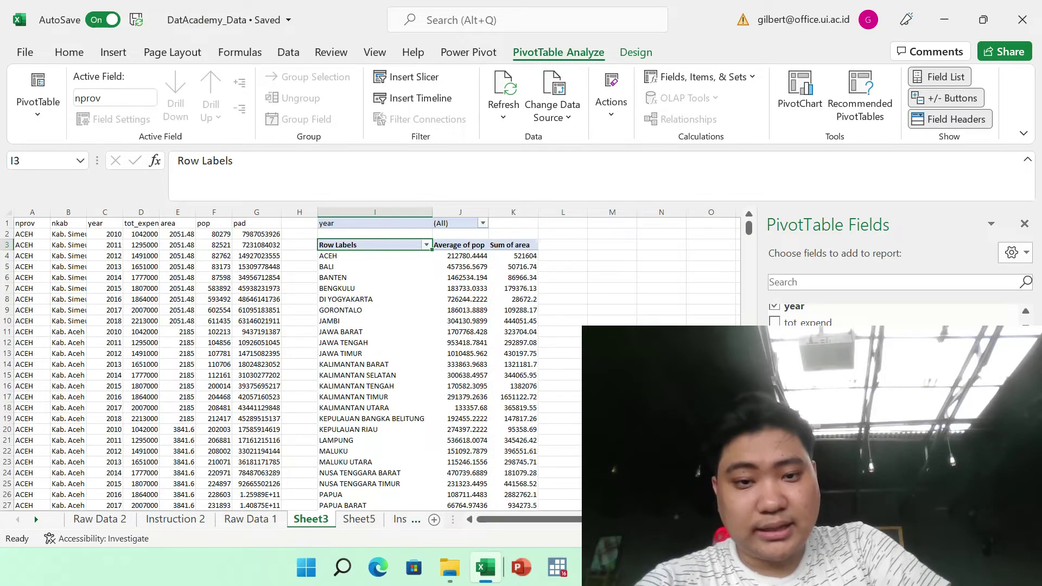
{"action": "scroll", "coordinate": [827, 317], "scroll_direction": "down", "scroll_amount": 3}
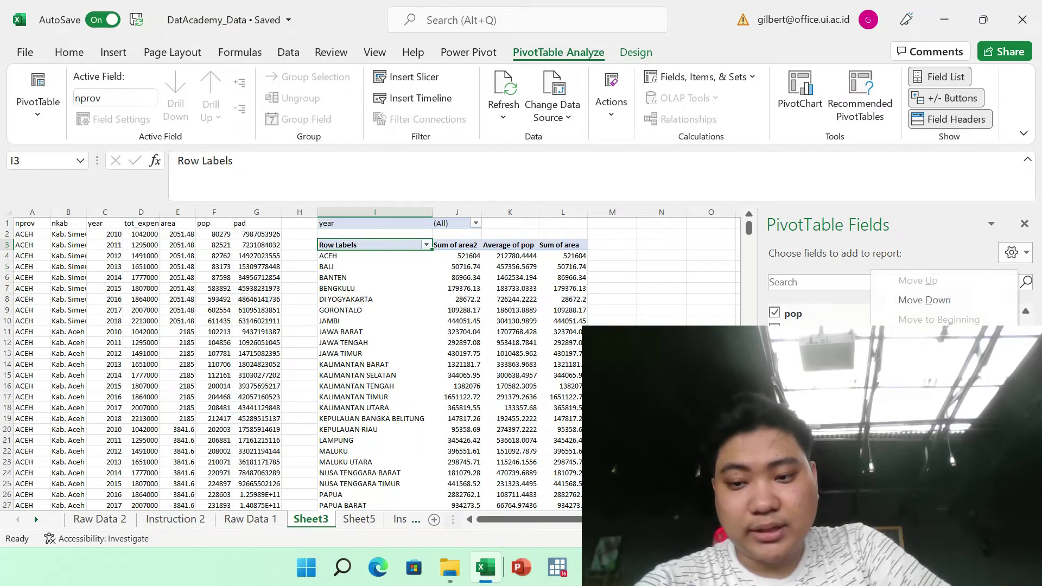
{"action": "left_click", "coordinate": [925, 444]}
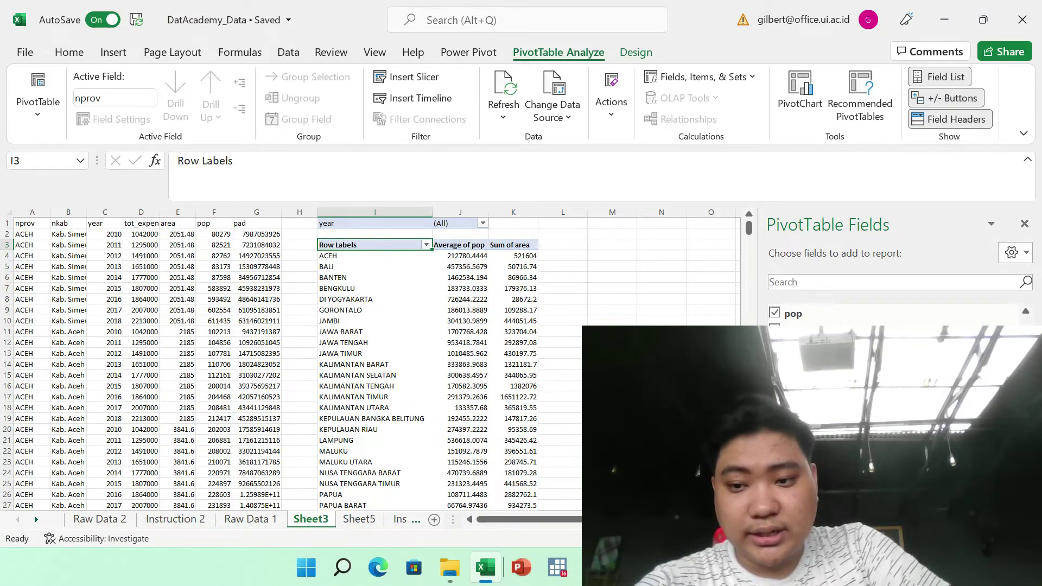
Step: Change the PivotTable's area value field to summarize by Average
{"action": "left_click", "coordinate": [966, 480]}
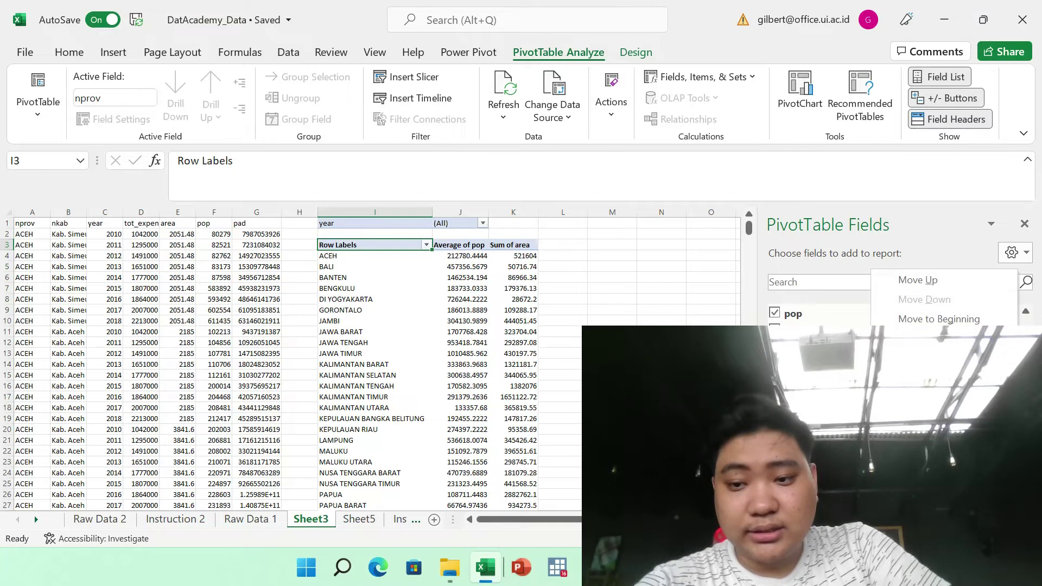
{"action": "left_click", "coordinate": [931, 460]}
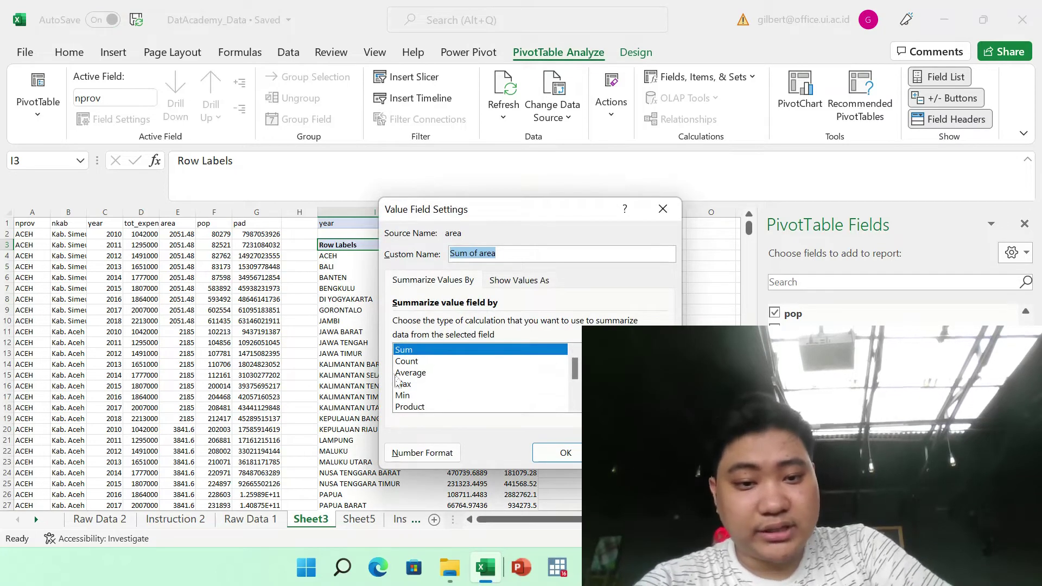
{"action": "left_click", "coordinate": [481, 372]}
{"action": "scroll", "coordinate": [403, 380], "scroll_direction": "down", "scroll_amount": 1}
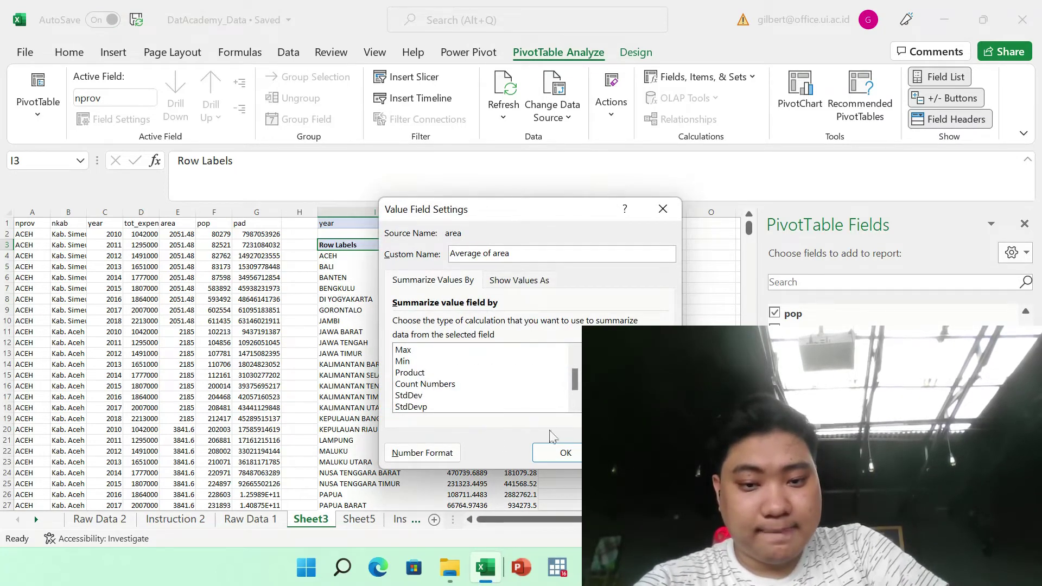
{"action": "left_click", "coordinate": [565, 453]}
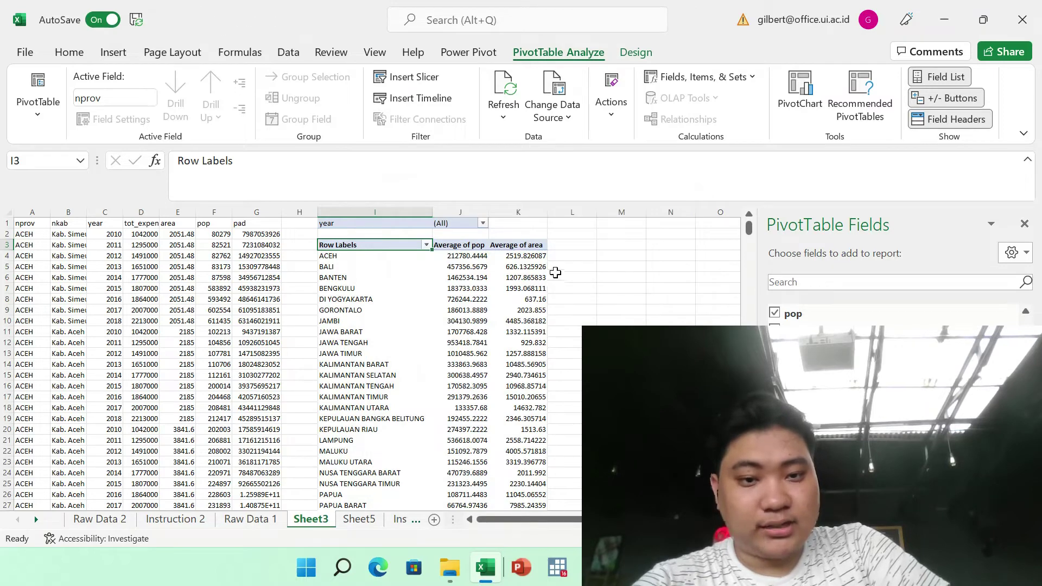
{"action": "left_click", "coordinate": [554, 274]}
{"action": "left_click", "coordinate": [501, 318]}
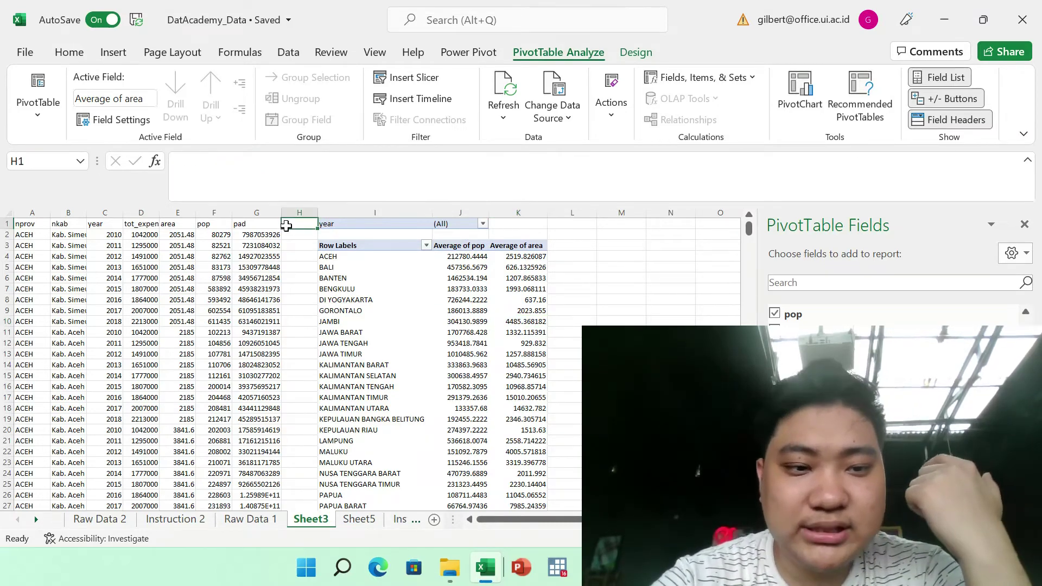
Step: Enter the header density in H1 and divide pop by area in H2 with =F2/E2
{"action": "left_click", "coordinate": [286, 226]}
{"action": "type", "text": "density"}
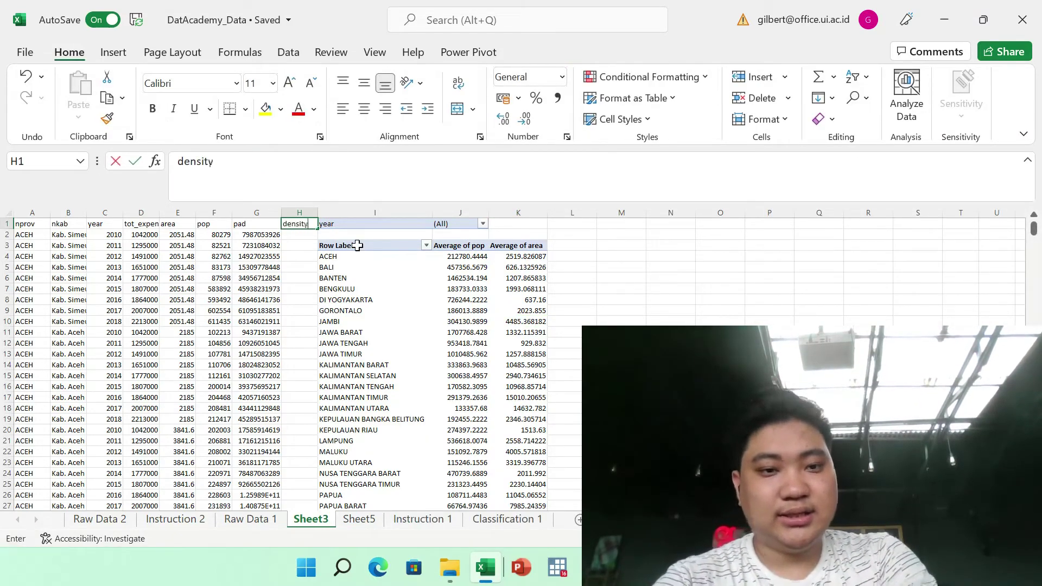
{"action": "key", "text": "Return"}
{"action": "type", "text": "="}
{"action": "key", "text": "Left"}
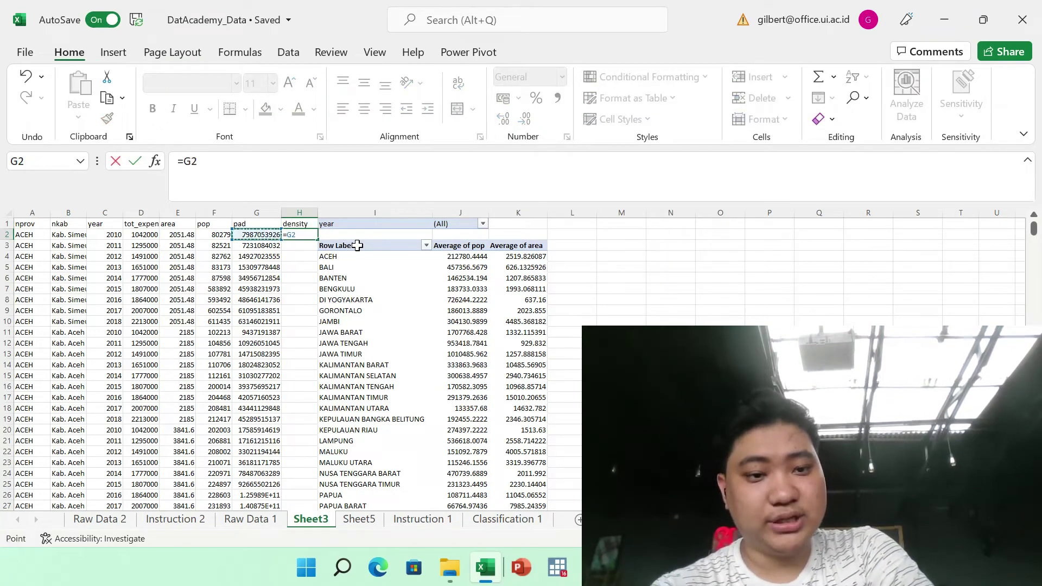
{"action": "key", "text": "Left"}
{"action": "type", "text": "/"}
{"action": "key", "text": "Left"}
{"action": "key", "text": "Left"}
{"action": "key", "text": "Left"}
{"action": "key", "text": "Return"}
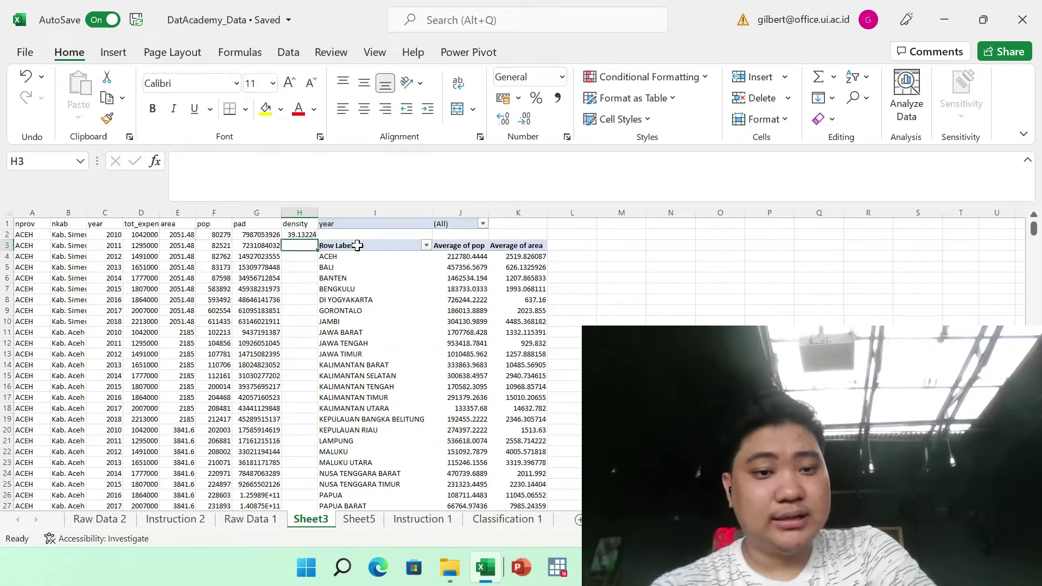
{"action": "key", "text": "Up"}
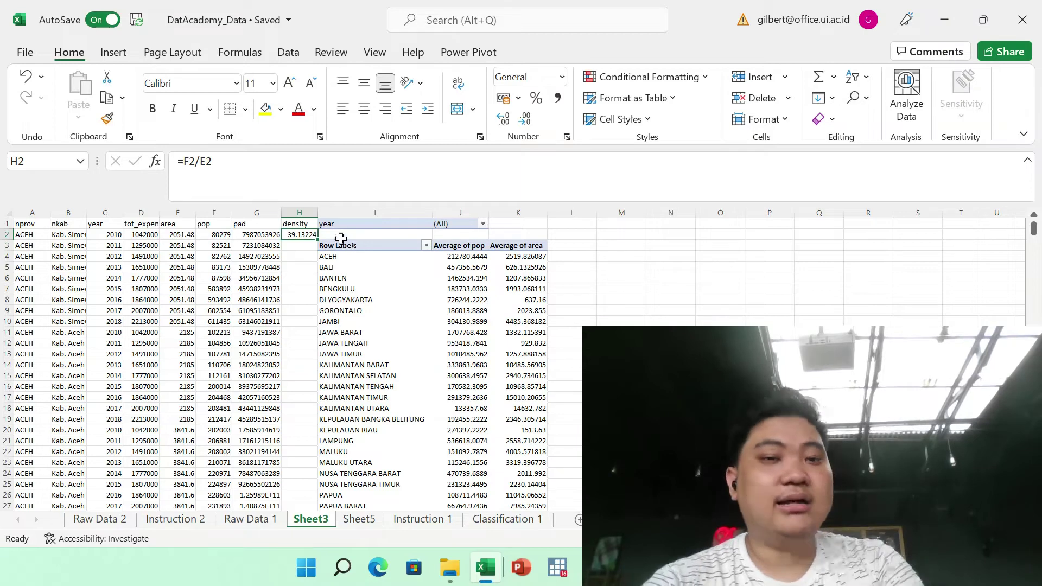
Step: Delete the density header and its formula from H1:H2
{"action": "left_click", "coordinate": [300, 219]}
{"action": "left_click_drag", "start_coordinate": [301, 219], "coordinate": [300, 232]}
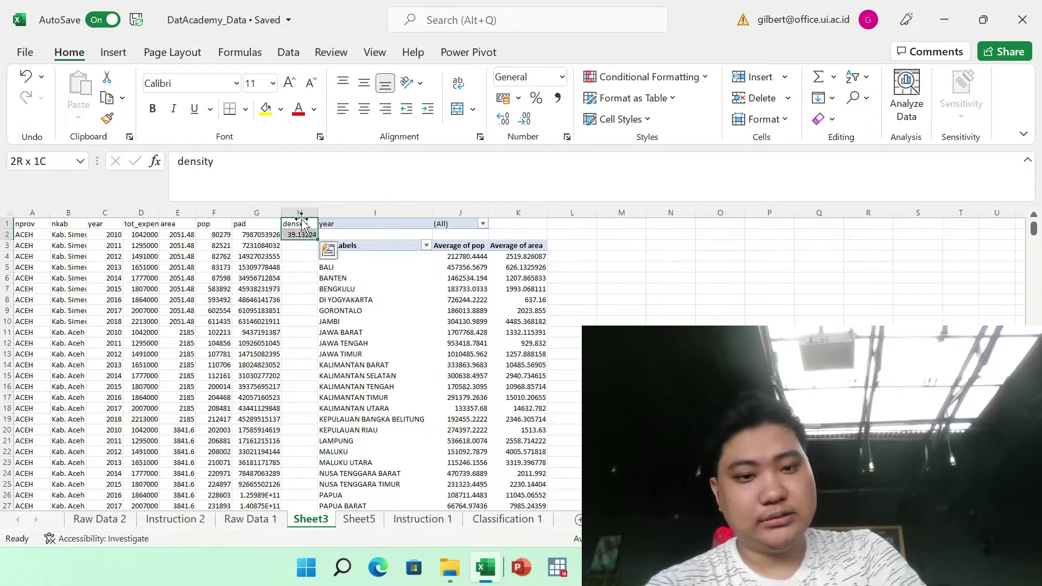
{"action": "key", "text": "Delete"}
Step: Start a new calculated field for the PivotTable and name it Density
{"action": "left_click", "coordinate": [501, 331]}
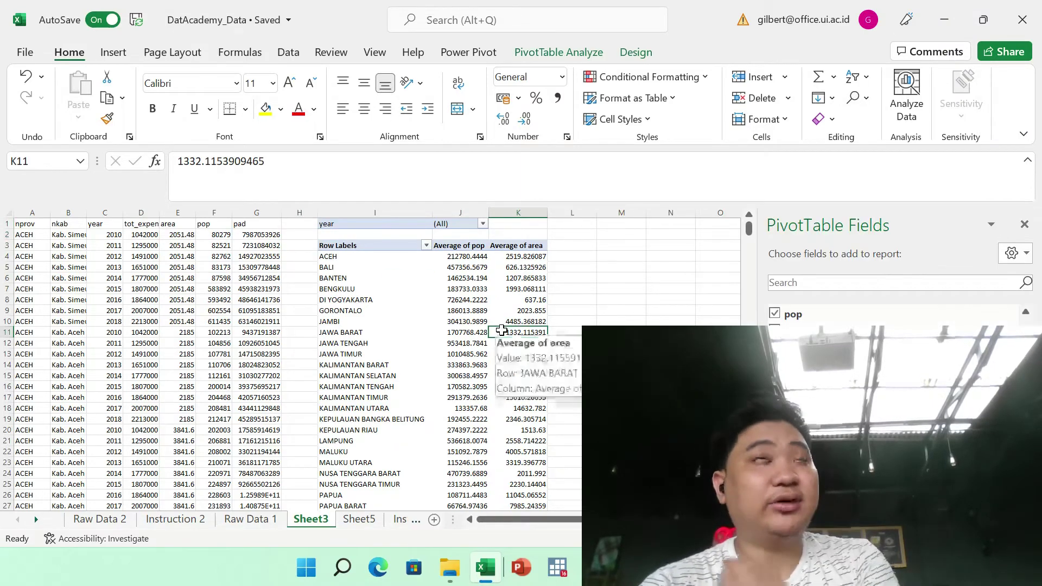
{"action": "left_click", "coordinate": [556, 52]}
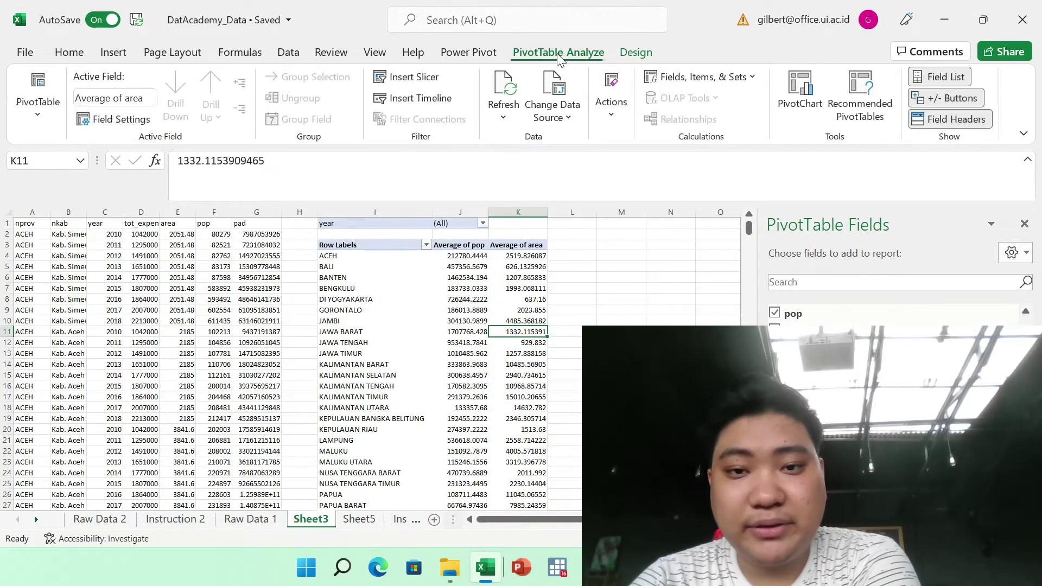
{"action": "left_click", "coordinate": [680, 80]}
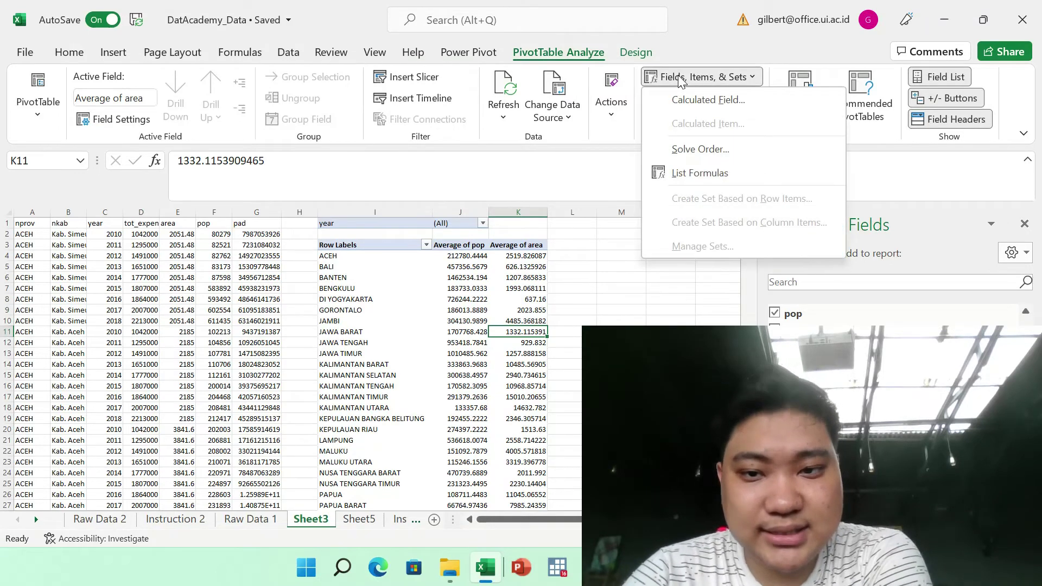
{"action": "left_click", "coordinate": [682, 103]}
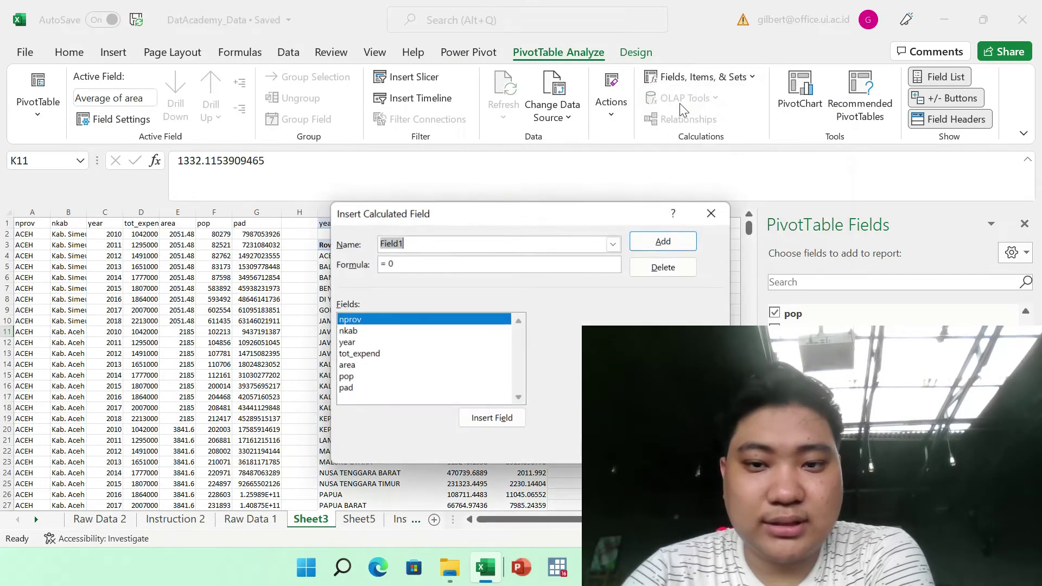
{"action": "left_click", "coordinate": [465, 247]}
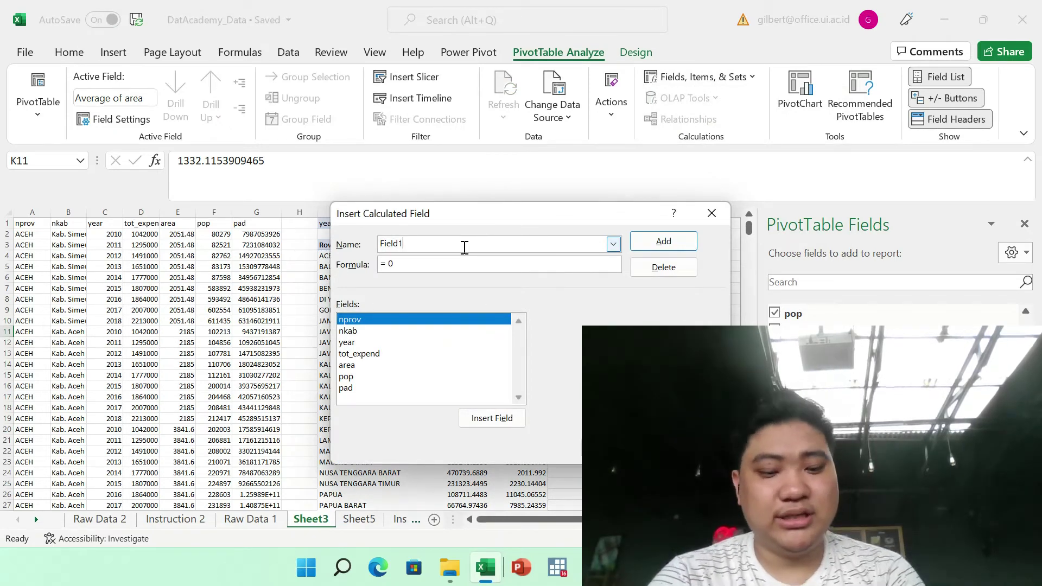
{"action": "double_click", "coordinate": [464, 248]}
{"action": "type", "text": "Des"}
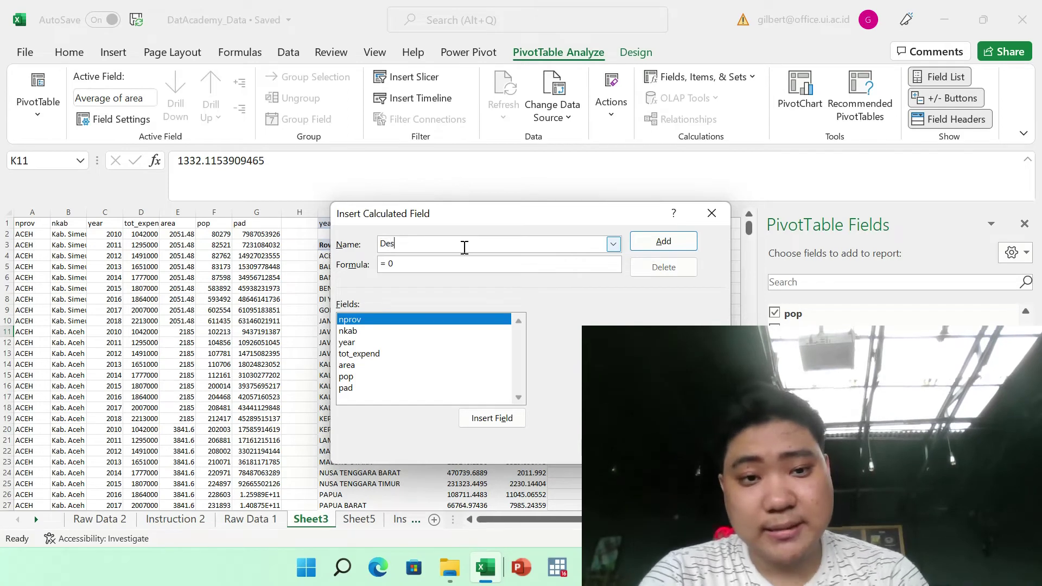
{"action": "type", "text": "sity"}
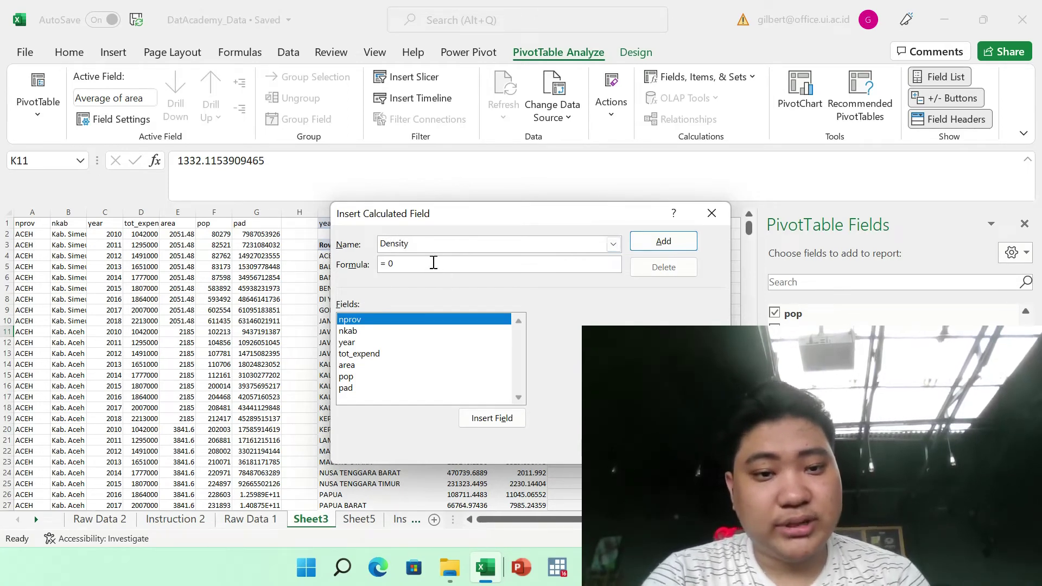
Step: Define the Density formula as pop / area and add the calculated field to the PivotTable
{"action": "key", "text": "BackSpace"}
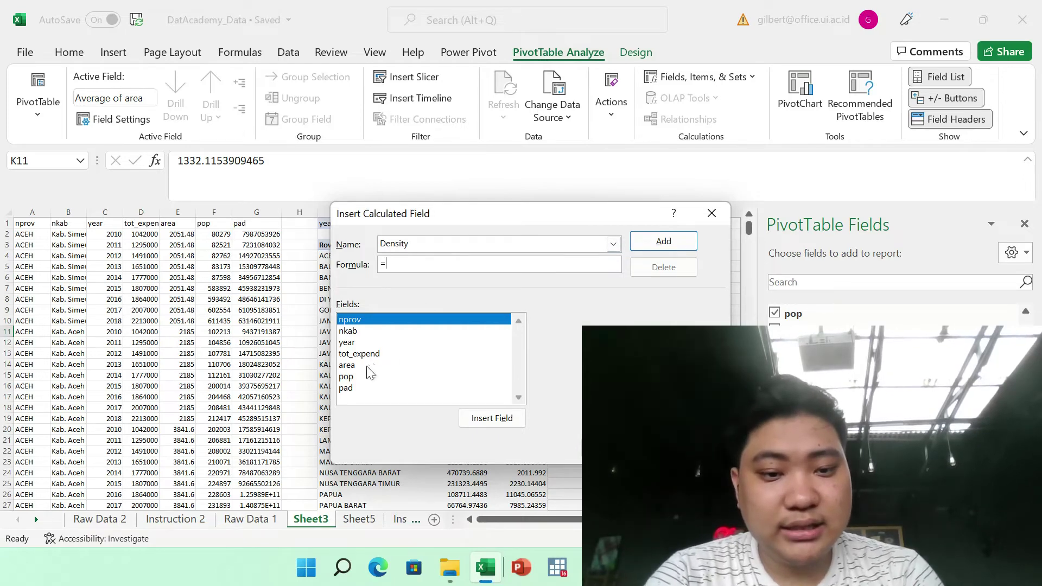
{"action": "left_click", "coordinate": [347, 376]}
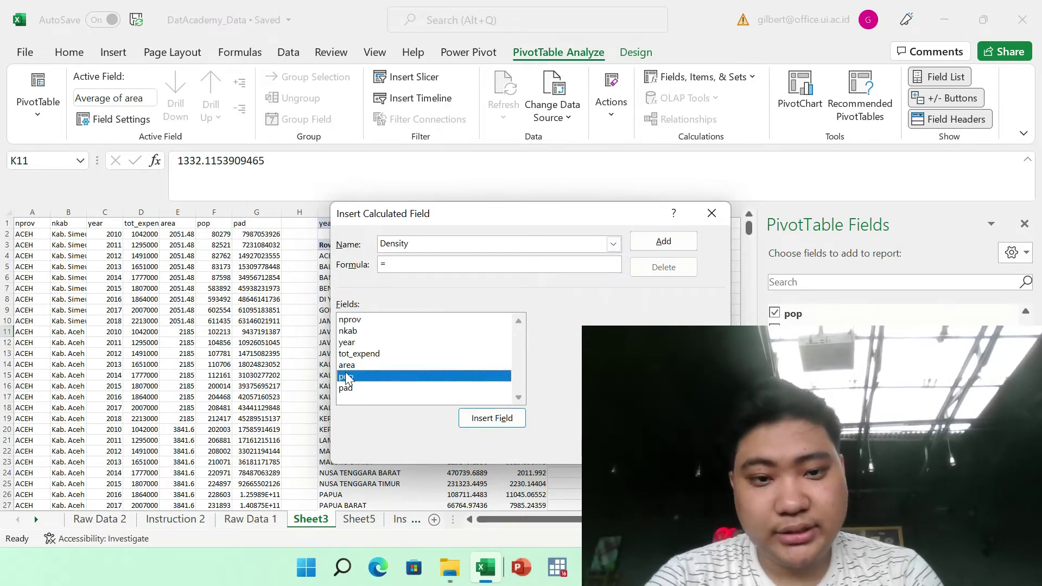
{"action": "double_click", "coordinate": [347, 377]}
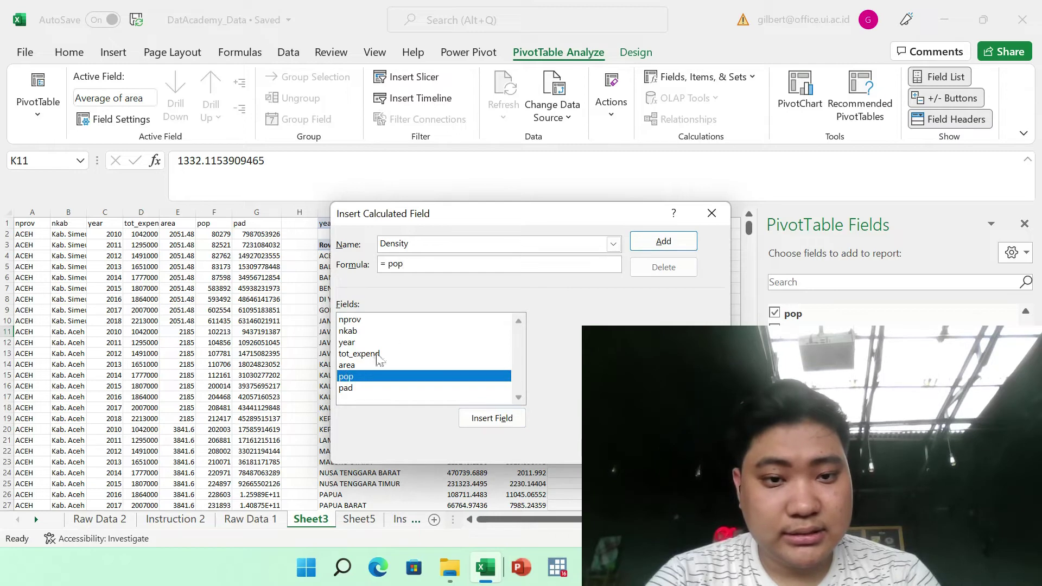
{"action": "type", "text": "/"}
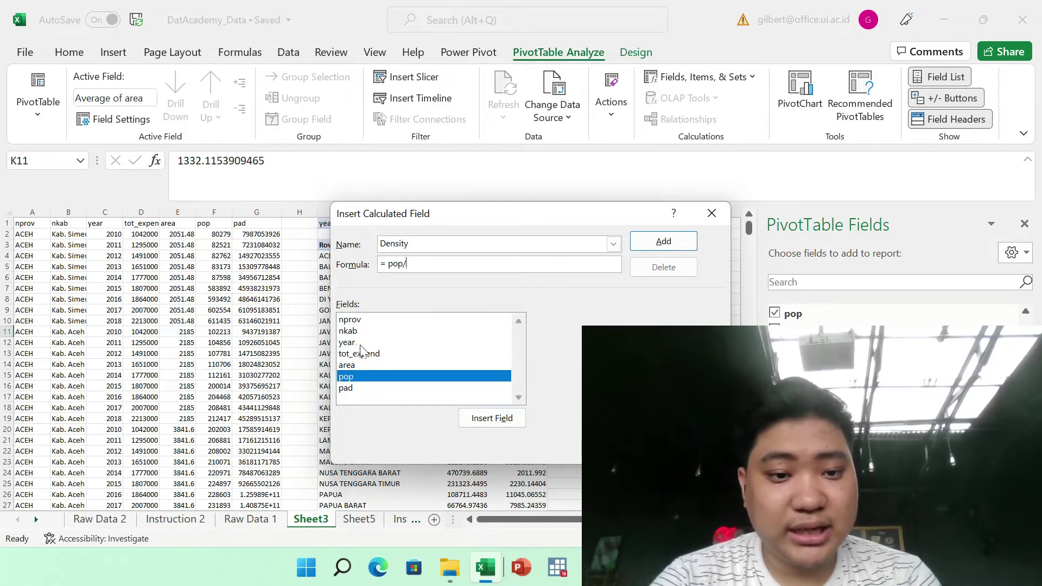
{"action": "left_click", "coordinate": [350, 365]}
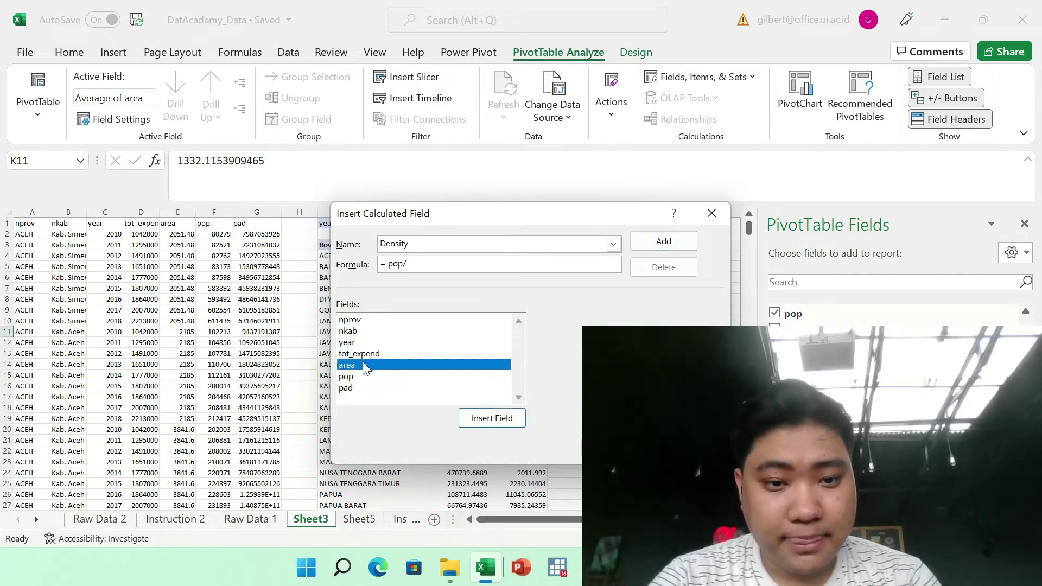
{"action": "double_click", "coordinate": [365, 368]}
{"action": "left_click", "coordinate": [506, 428]}
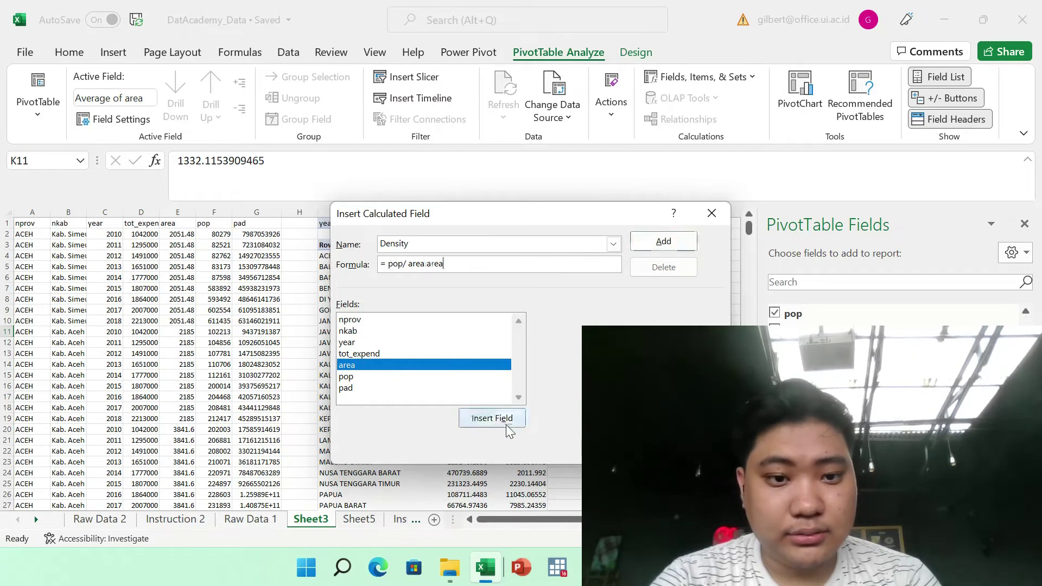
{"action": "key", "text": "BackSpace"}
{"action": "key", "text": "BackSpace"}
{"action": "key", "text": "BackSpace"}
{"action": "key", "text": "BackSpace"}
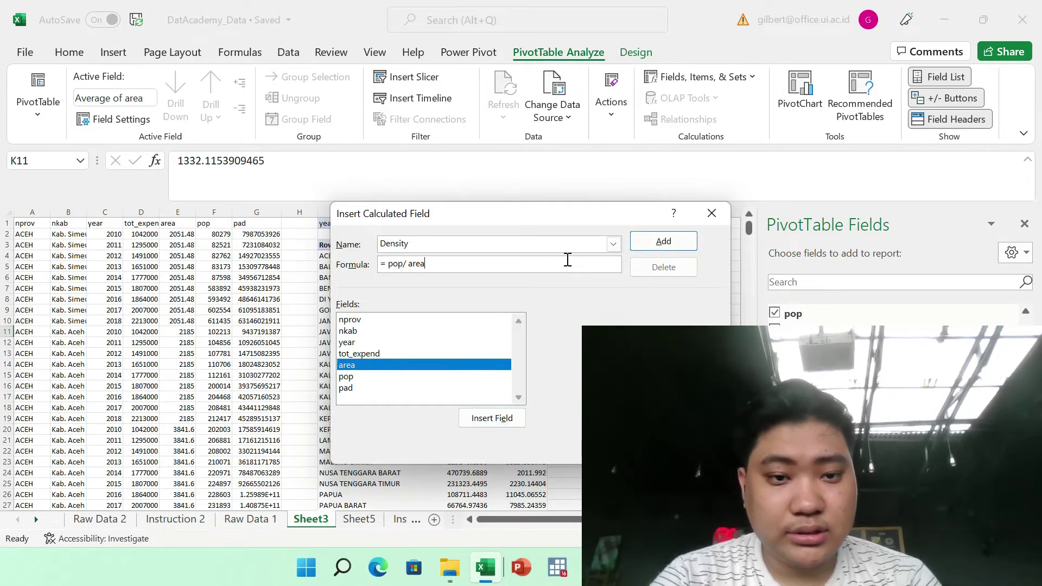
{"action": "left_click", "coordinate": [658, 244]}
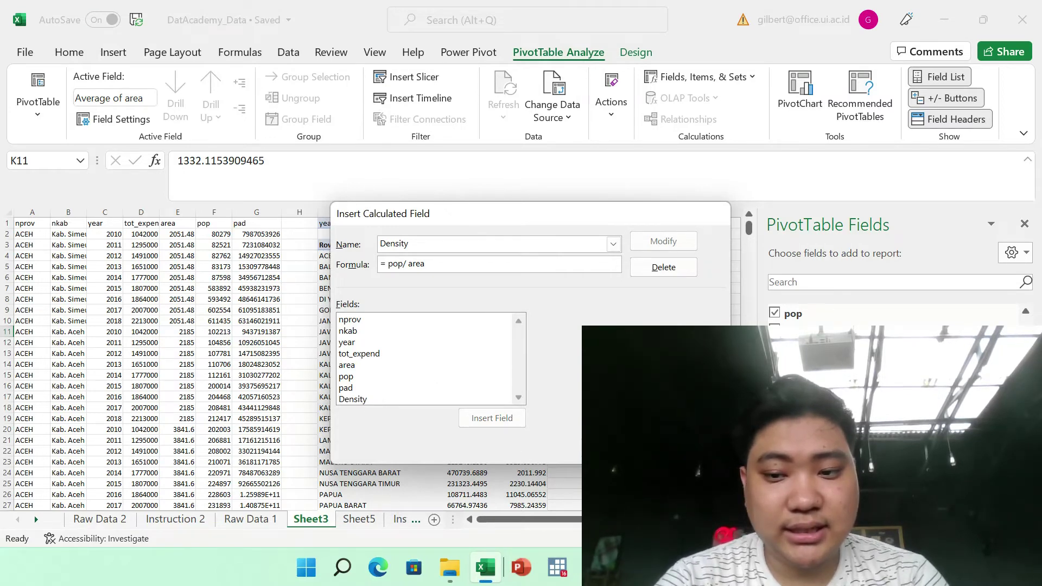
{"action": "key", "text": "Return"}
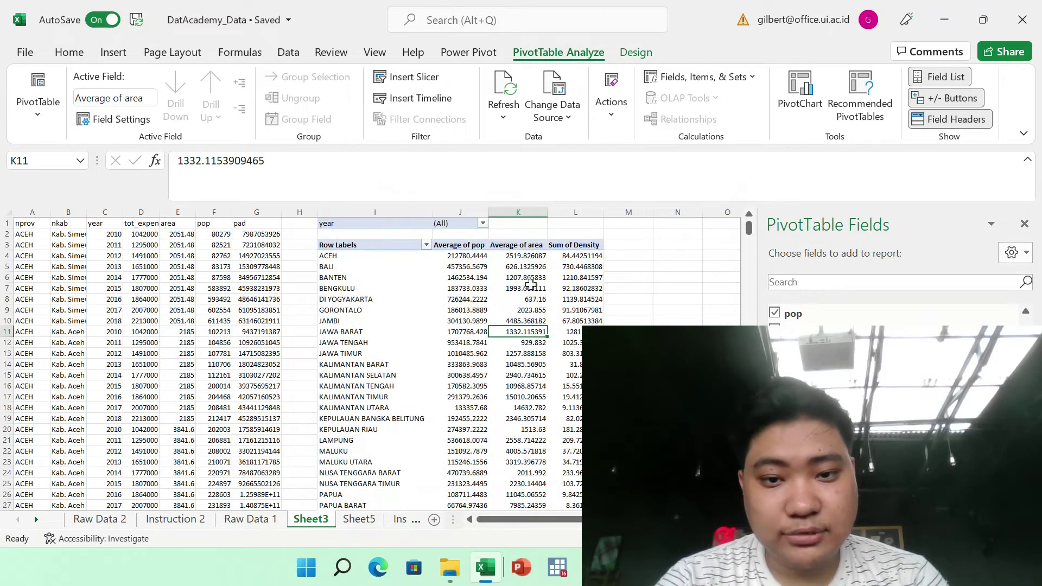
{"action": "left_click", "coordinate": [580, 276]}
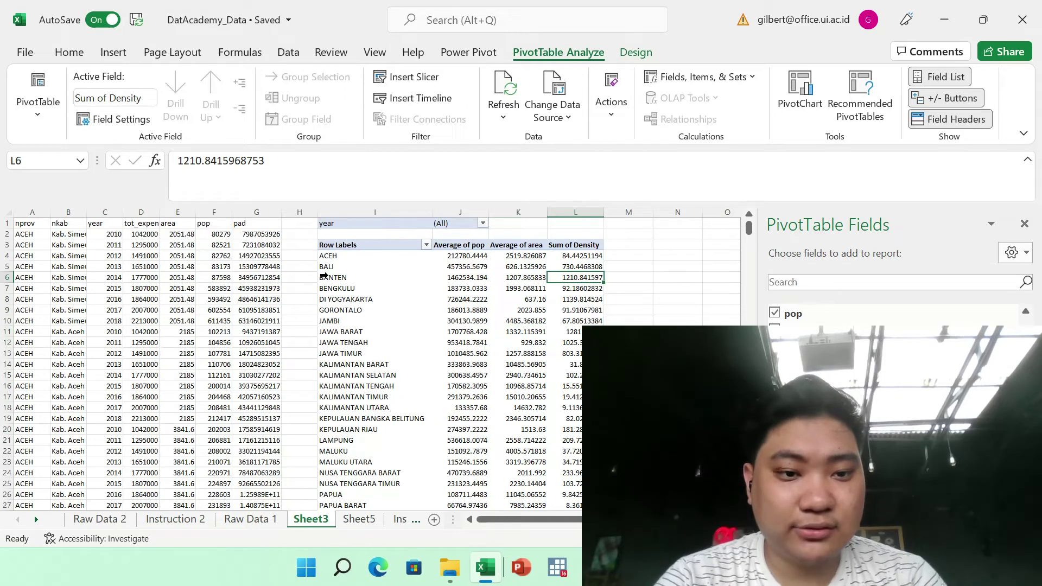
{"action": "left_click_drag", "start_coordinate": [260, 223], "coordinate": [20, 319]}
{"action": "left_click", "coordinate": [575, 321]}
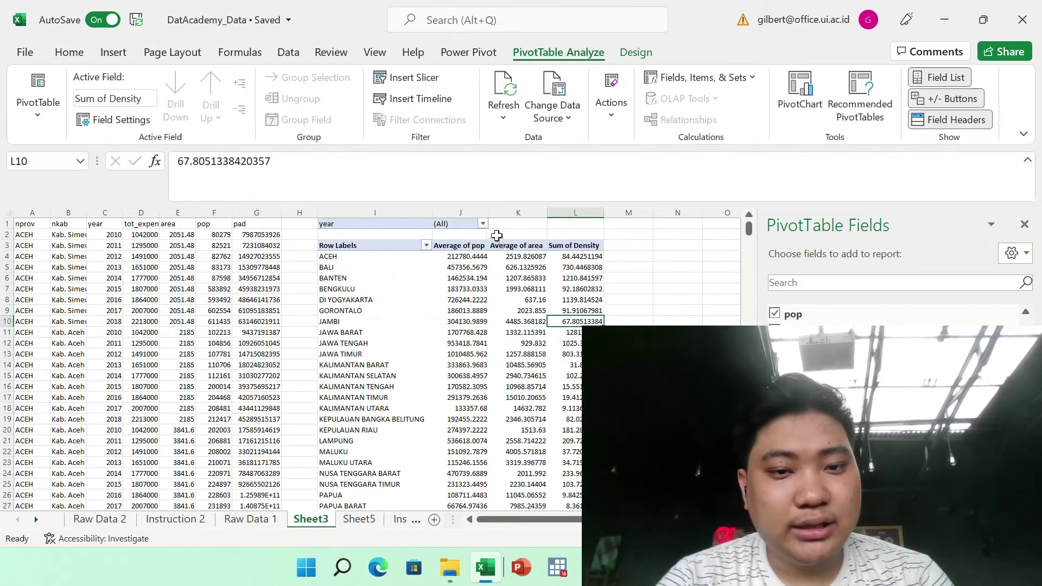
Step: Filter the PivotTable's year report filter to show only 2013
{"action": "left_click", "coordinate": [482, 224]}
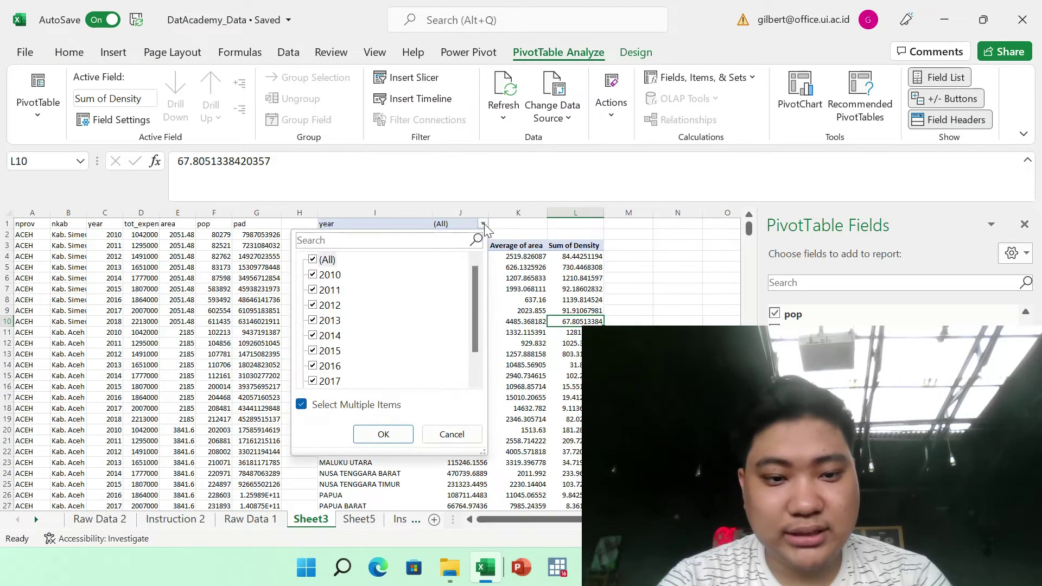
{"action": "left_click", "coordinate": [313, 260]}
{"action": "left_click", "coordinate": [313, 320]}
{"action": "left_click", "coordinate": [380, 434]}
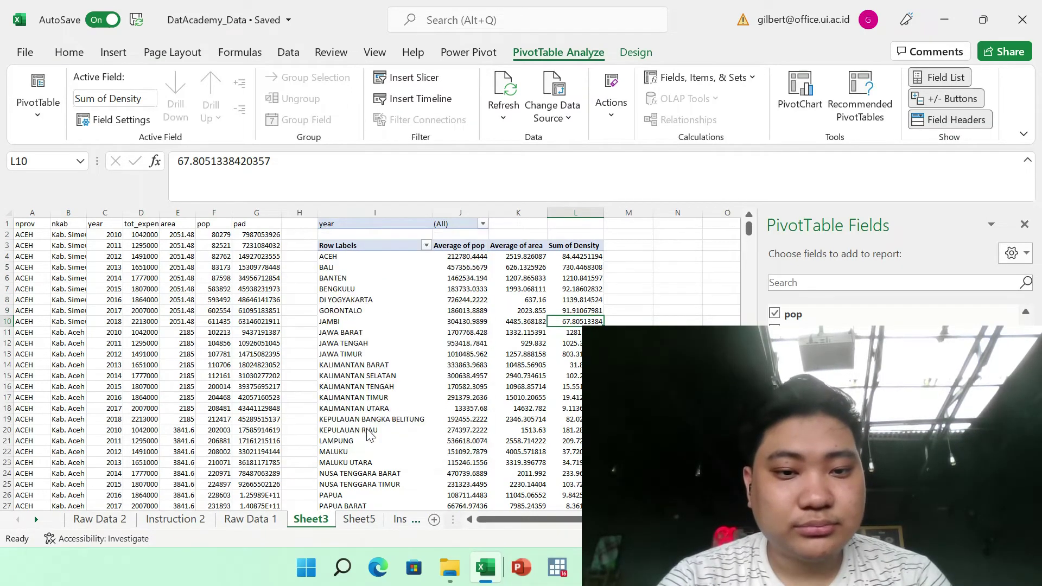
{"action": "left_click", "coordinate": [446, 332]}
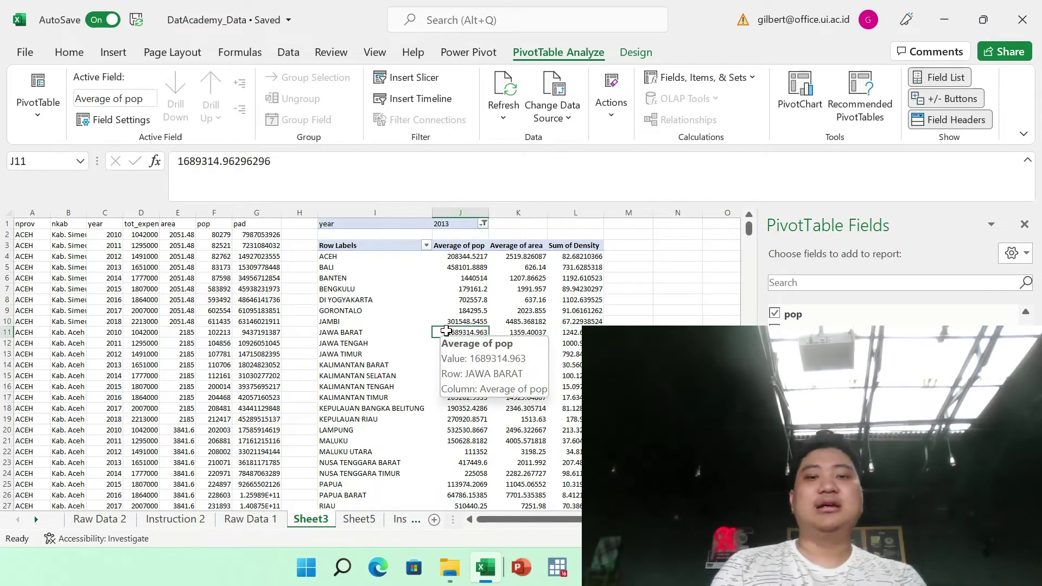
{"action": "left_click", "coordinate": [663, 316]}
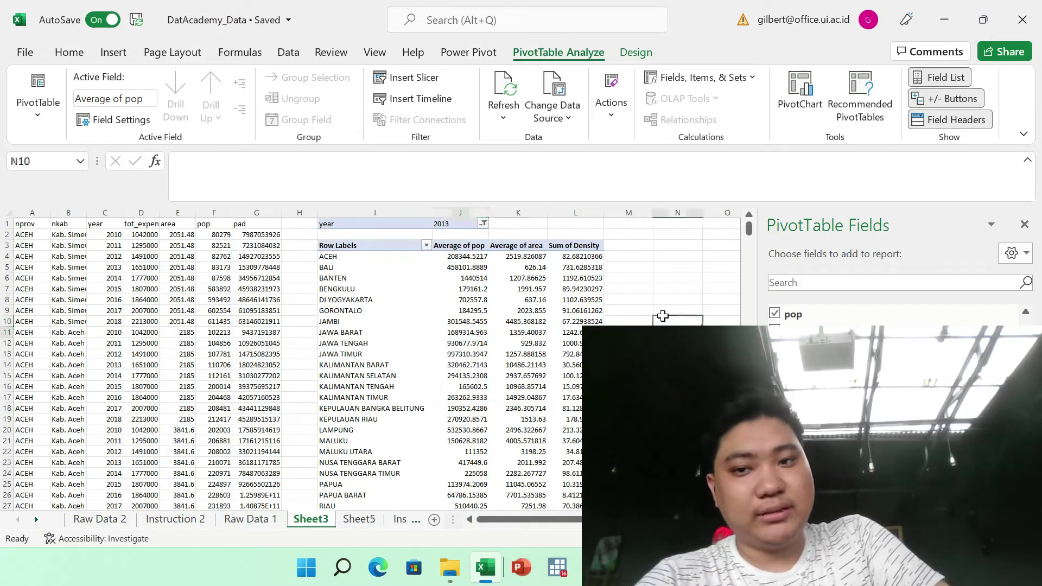
{"action": "left_click", "coordinate": [581, 255]}
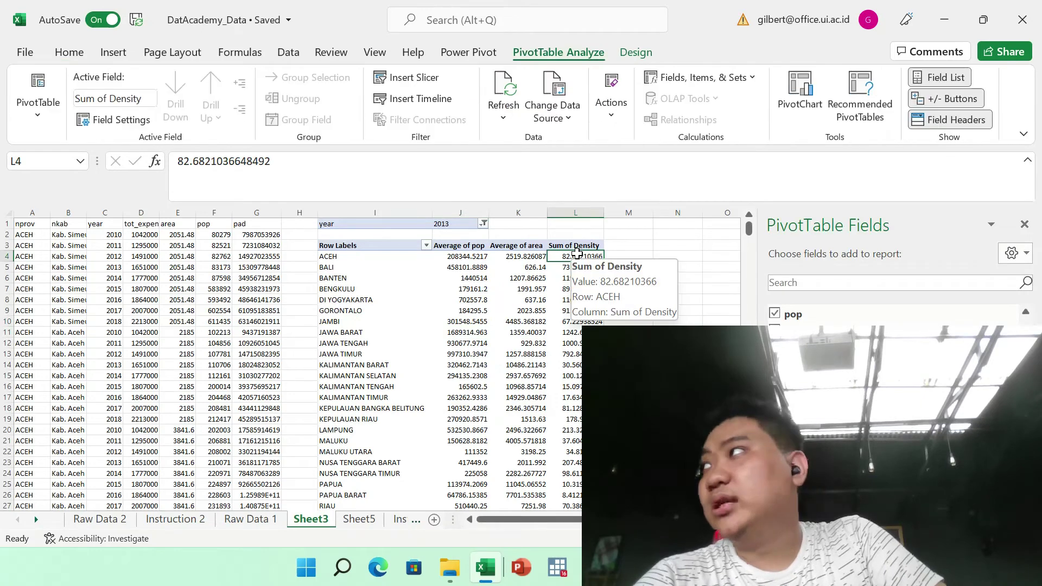
{"action": "mouse_move", "coordinate": [537, 345]}
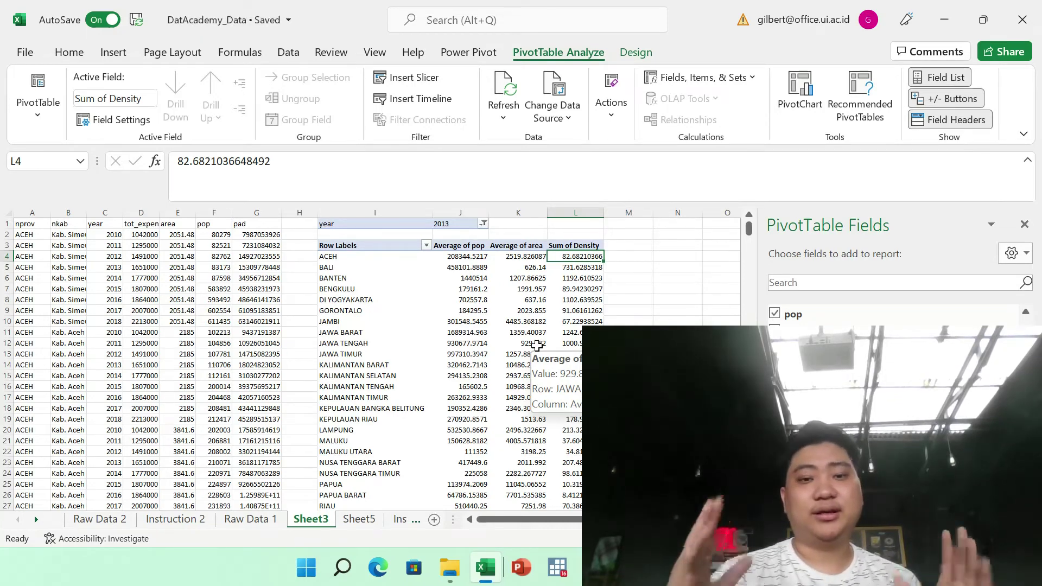
{"action": "left_click", "coordinate": [567, 289]}
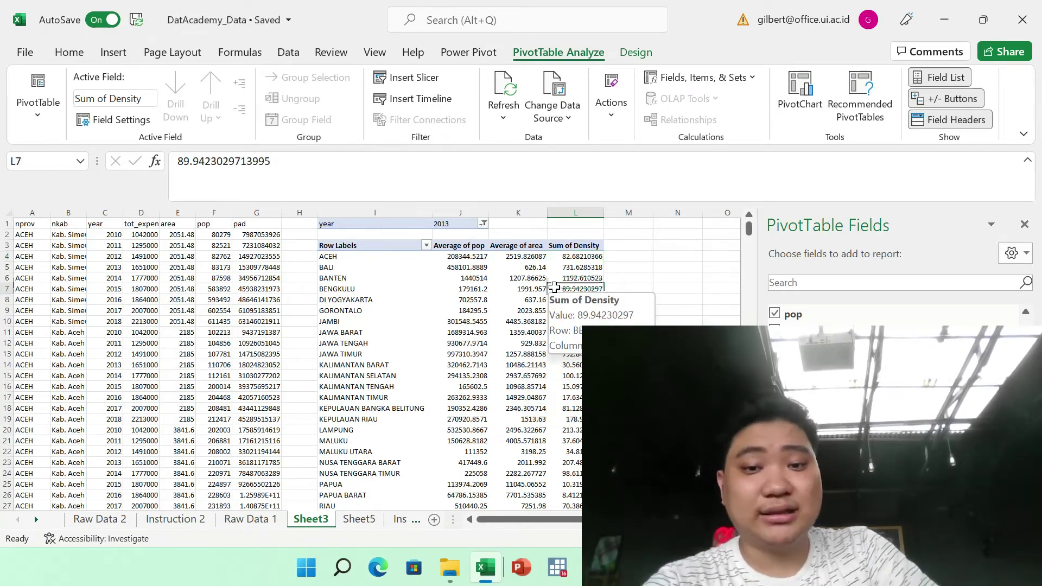
Step: Insert a clustered column PivotChart from the PivotTable and widen it to about 21.2 cm
{"action": "left_click", "coordinate": [490, 286]}
{"action": "left_click", "coordinate": [495, 362]}
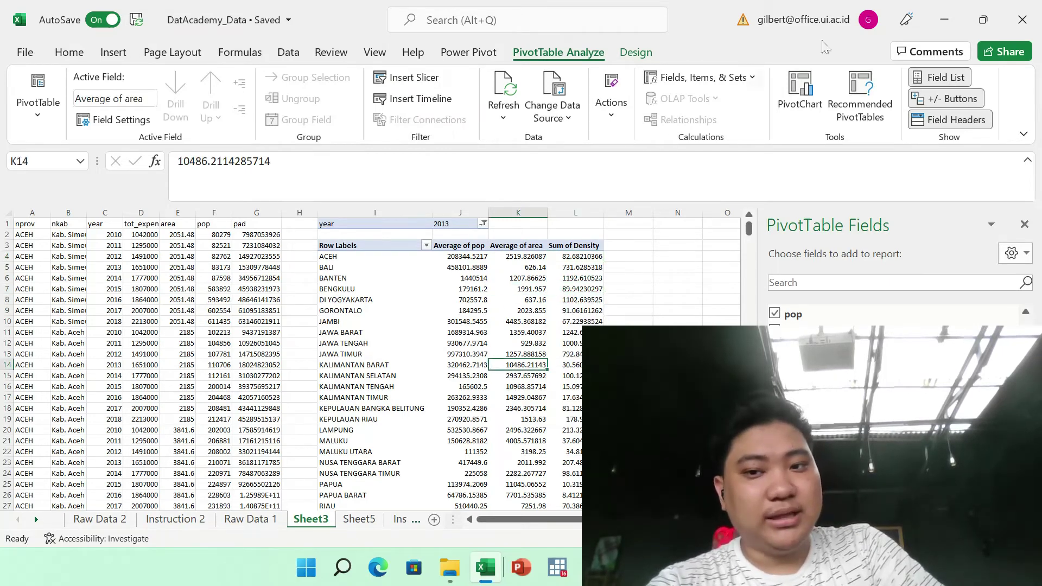
{"action": "left_click", "coordinate": [804, 97]}
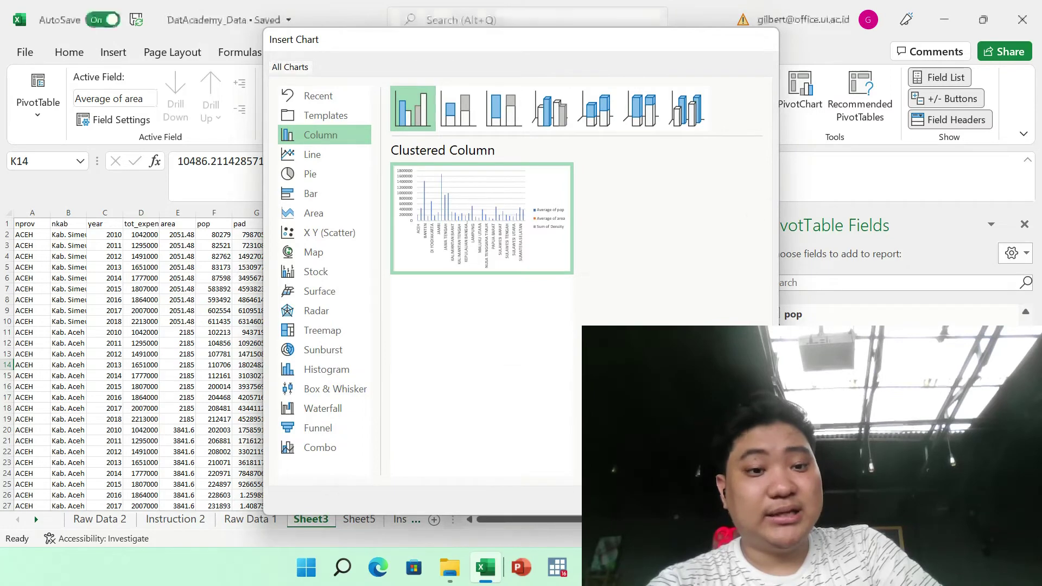
{"action": "left_click", "coordinate": [684, 497]}
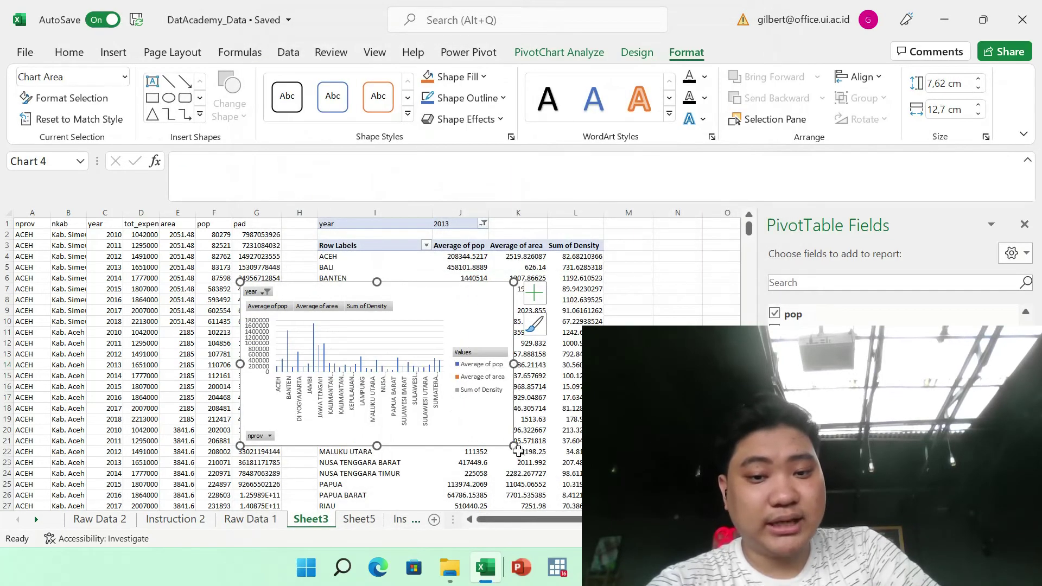
{"action": "left_click_drag", "start_coordinate": [513, 445], "coordinate": [696, 433]}
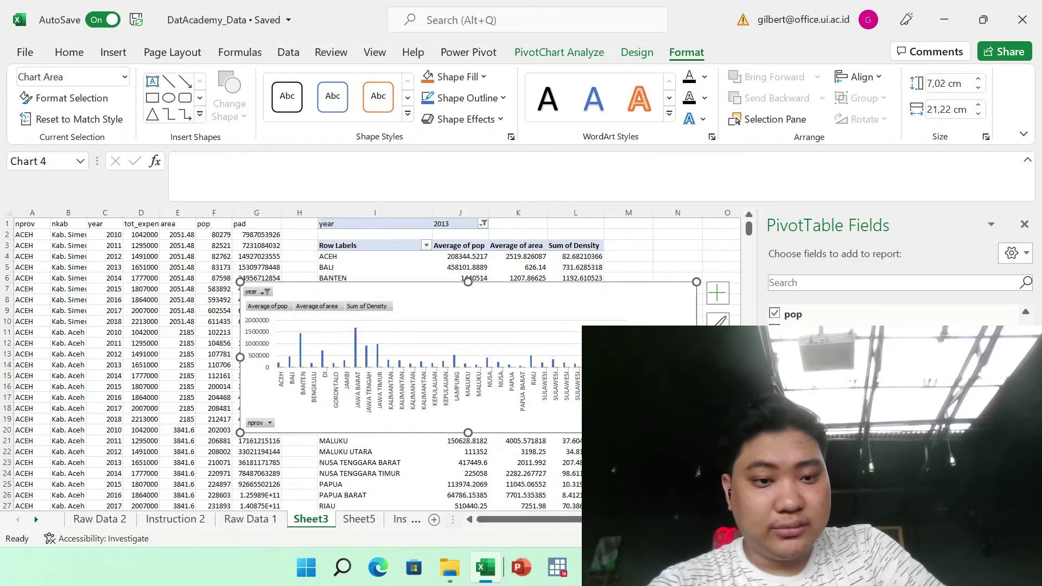
Step: Hide the PivotTable field list and stretch the PivotChart's height to about 7.64 cm
{"action": "scroll", "coordinate": [451, 443], "scroll_direction": "up", "scroll_amount": 5, "text": "ctrl"}
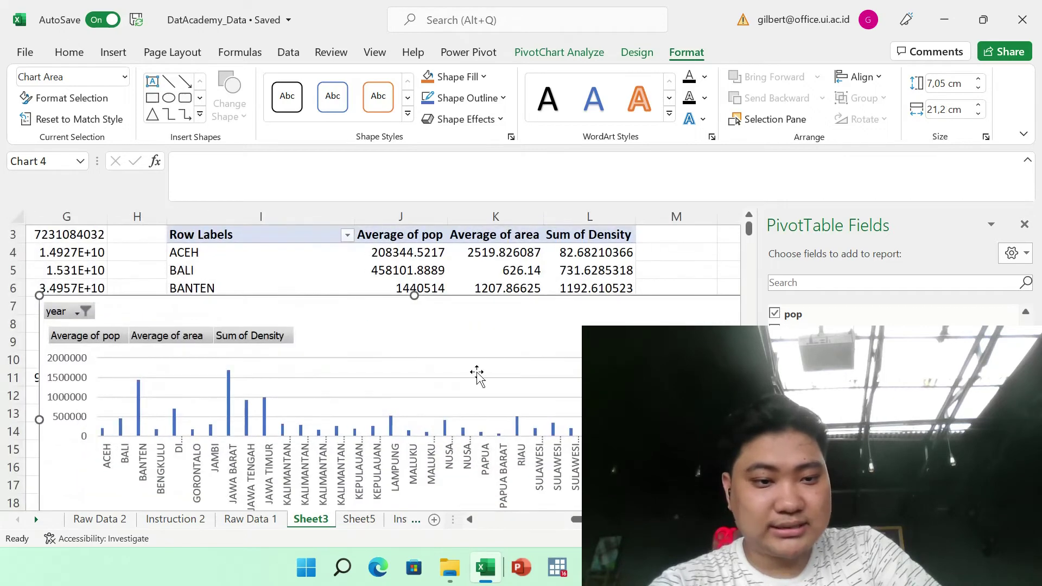
{"action": "scroll", "coordinate": [477, 373], "scroll_direction": "down", "scroll_amount": 1}
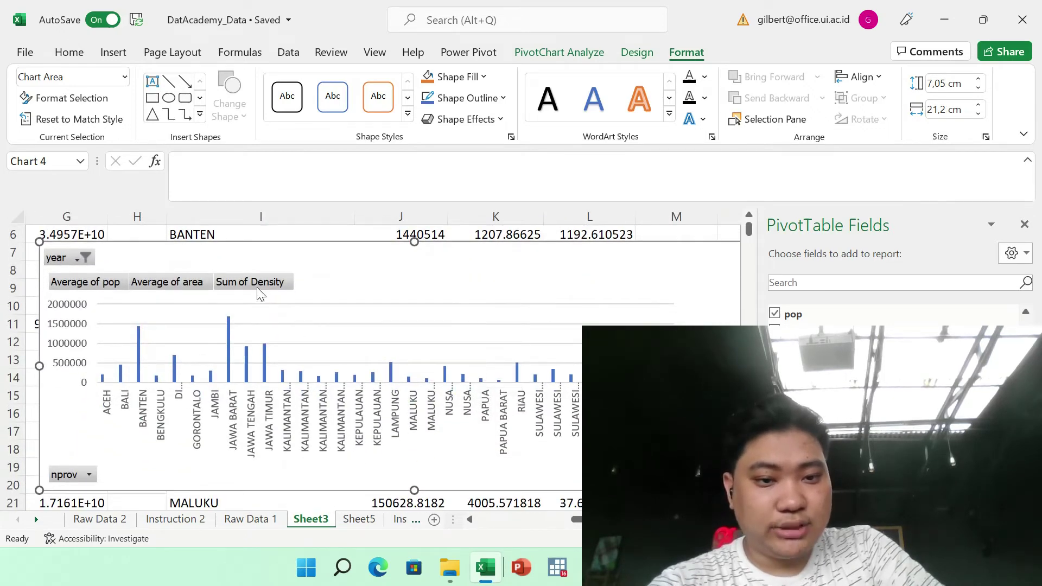
{"action": "left_click", "coordinate": [259, 290]}
{"action": "left_click", "coordinate": [195, 282]}
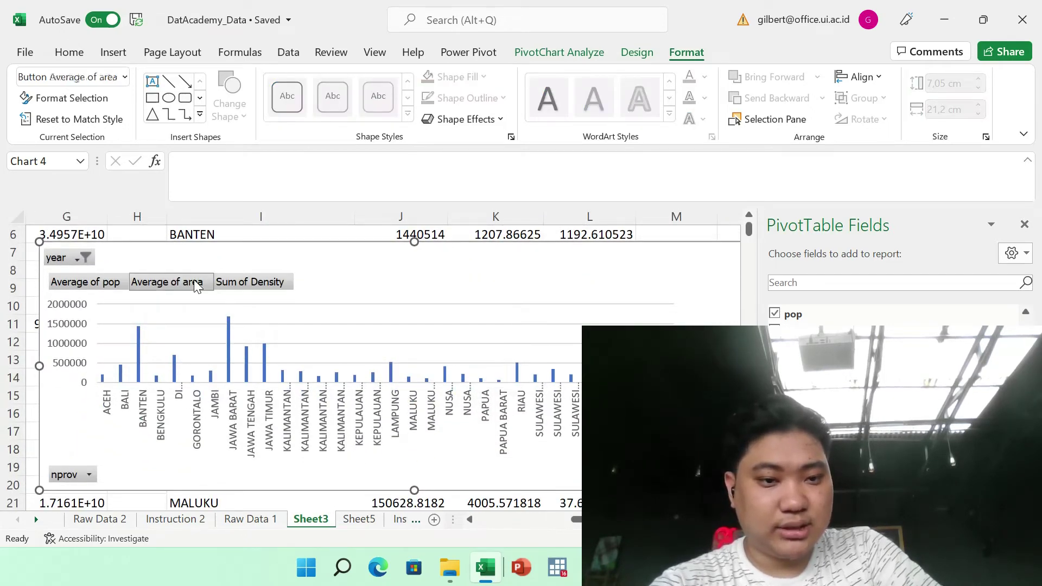
{"action": "left_click", "coordinate": [116, 287]}
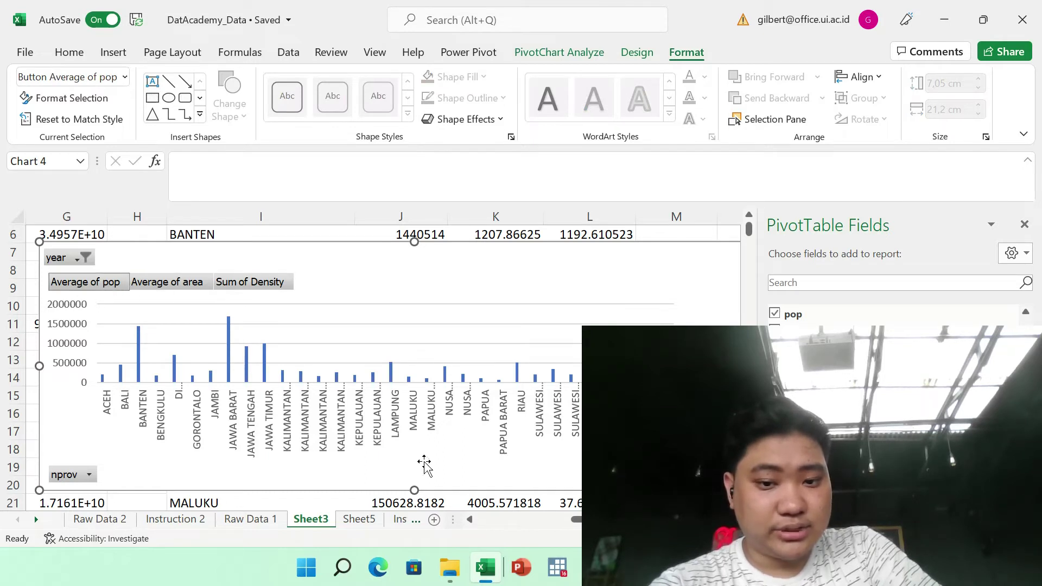
{"action": "left_click", "coordinate": [1025, 224]}
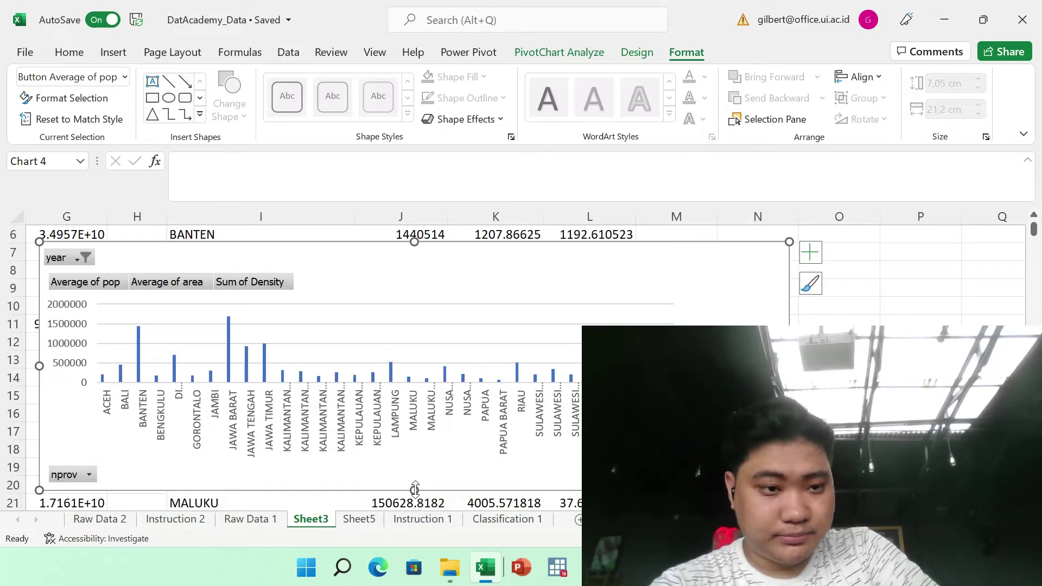
{"action": "scroll", "coordinate": [414, 472], "scroll_direction": "down", "scroll_amount": 1}
{"action": "left_click_drag", "start_coordinate": [414, 473], "coordinate": [414, 474]}
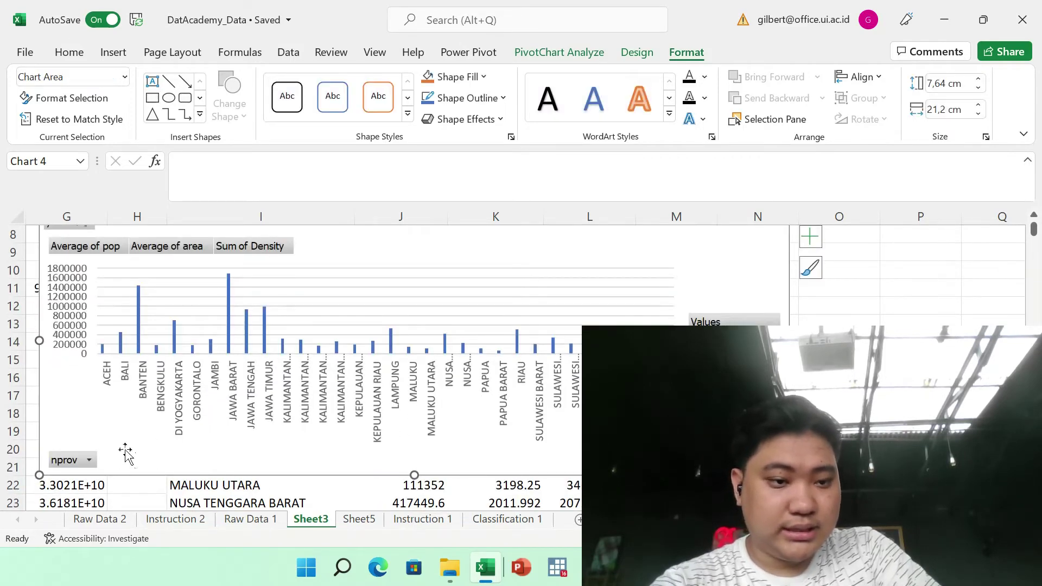
Step: Filter the PivotChart's nprov field to only ACEH, and extend the selection with BALI
{"action": "left_click", "coordinate": [81, 461]}
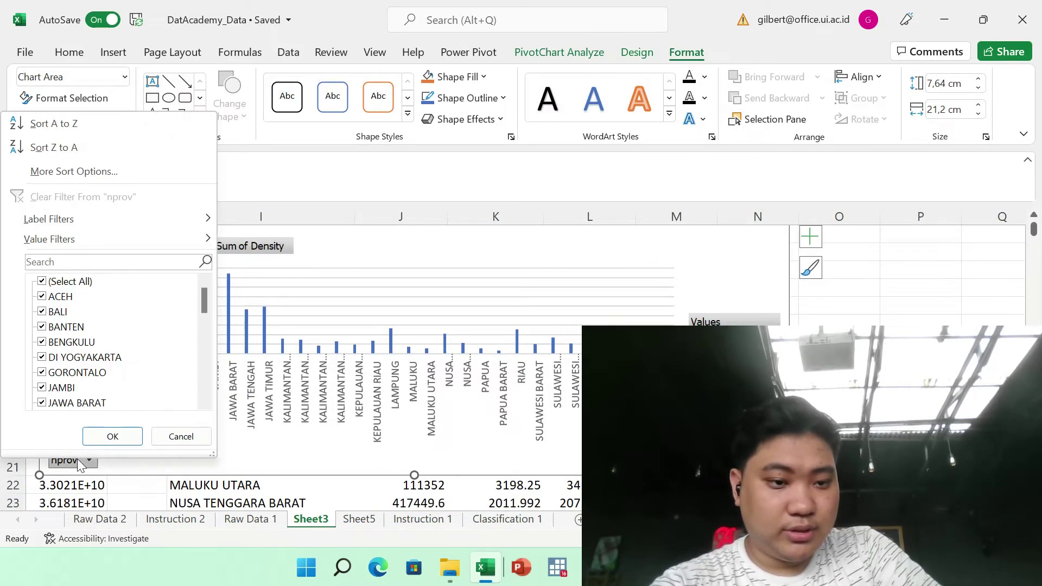
{"action": "left_click", "coordinate": [42, 282]}
{"action": "left_click", "coordinate": [42, 296]}
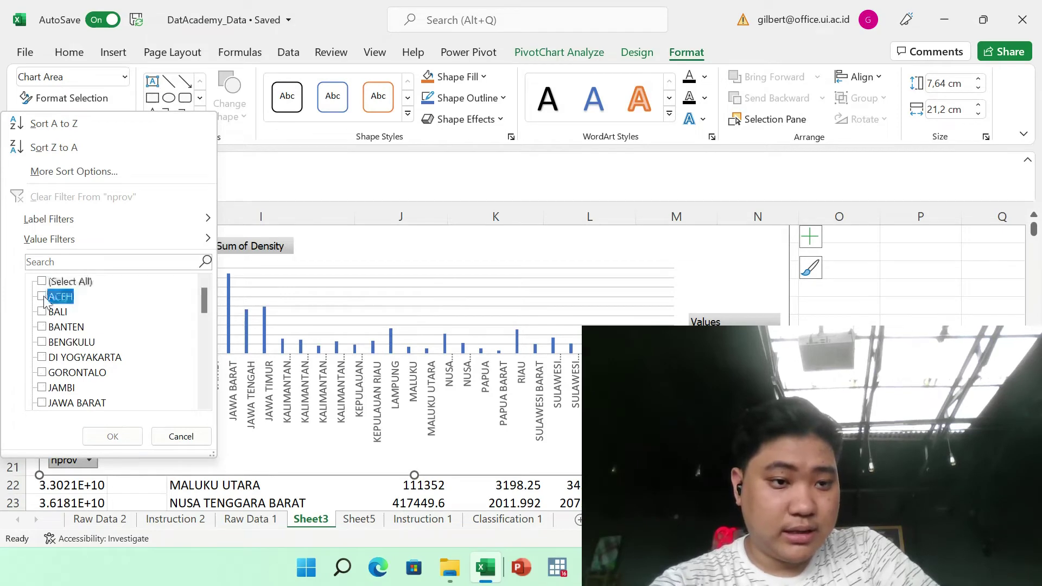
{"action": "left_click", "coordinate": [112, 436]}
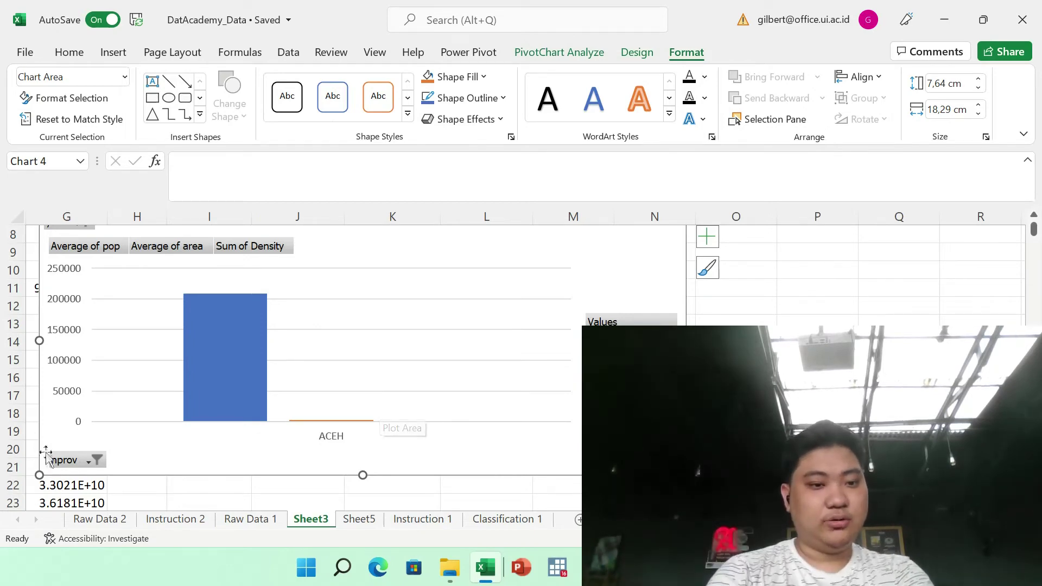
{"action": "left_click", "coordinate": [90, 460]}
{"action": "left_click", "coordinate": [53, 310]}
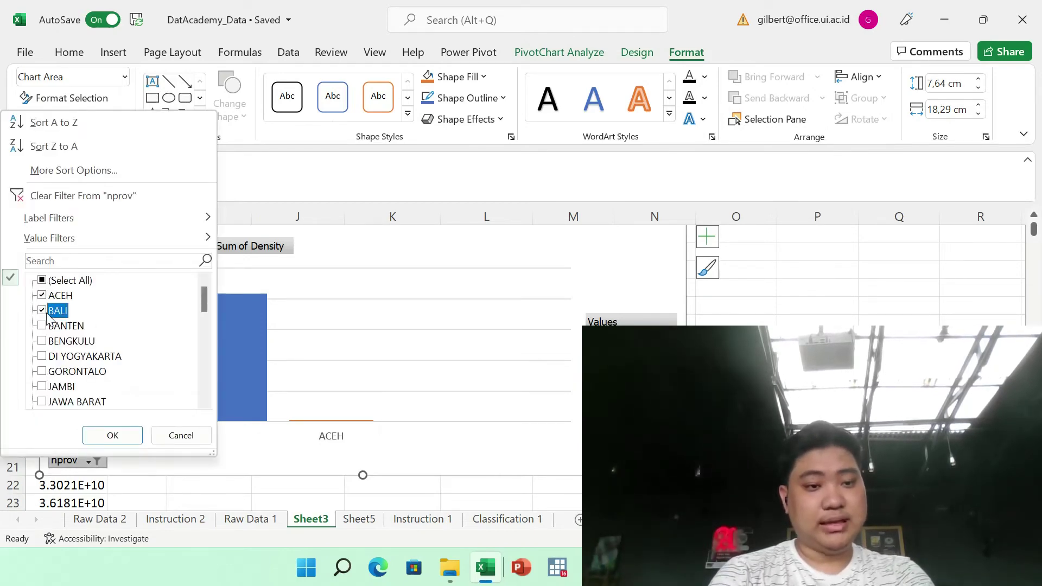
{"action": "left_click", "coordinate": [103, 435]}
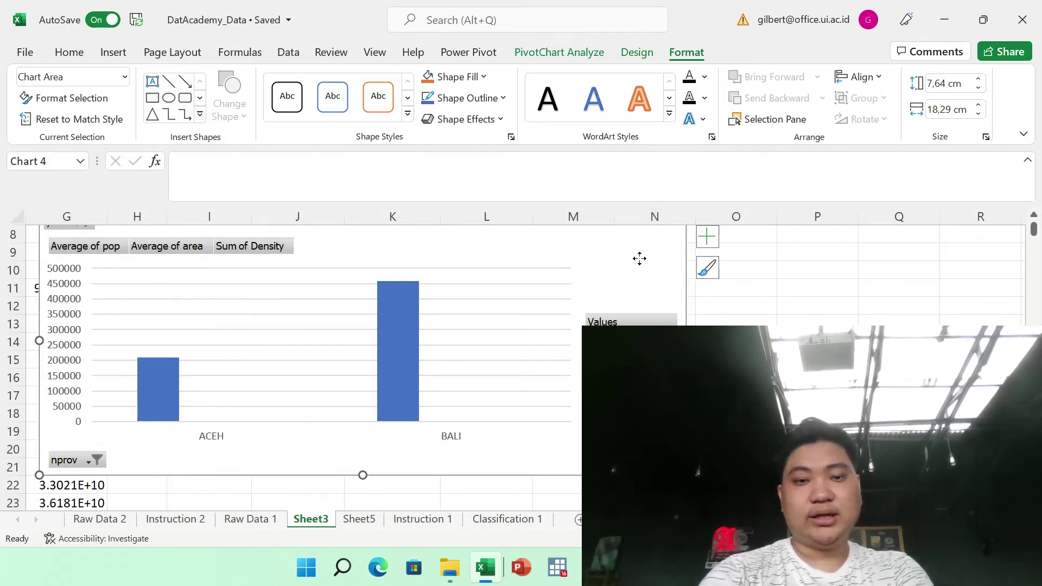
Step: Delete the PivotChart that covers the PivotTable
{"action": "key", "text": "Delete"}
{"action": "left_click", "coordinate": [399, 371]}
{"action": "scroll", "coordinate": [399, 371], "scroll_direction": "down", "scroll_amount": 6, "text": "ctrl"}
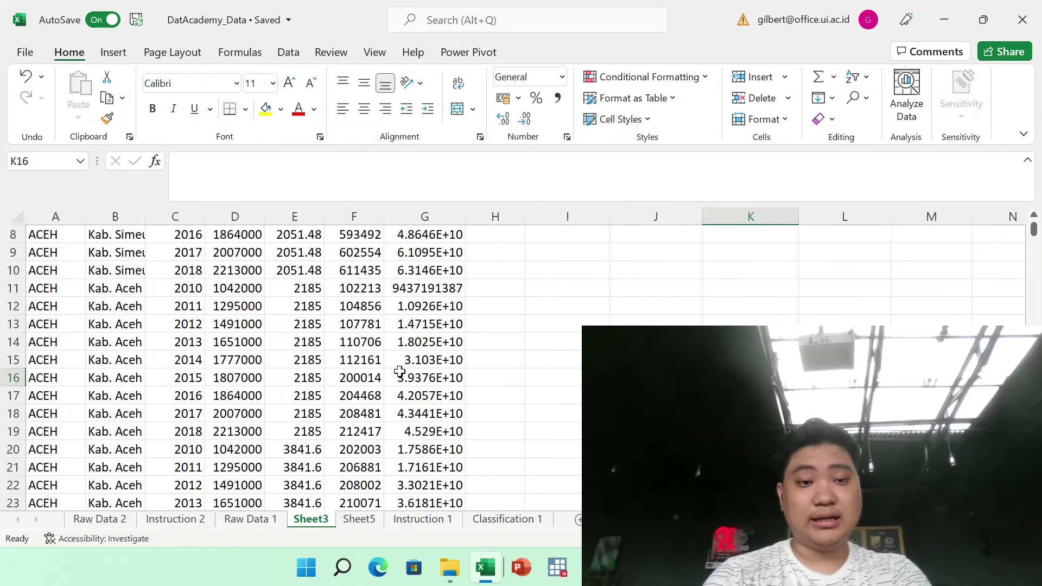
Step: Show the PivotTable field list again and summarize the Density value field by Average
{"action": "left_click", "coordinate": [380, 254]}
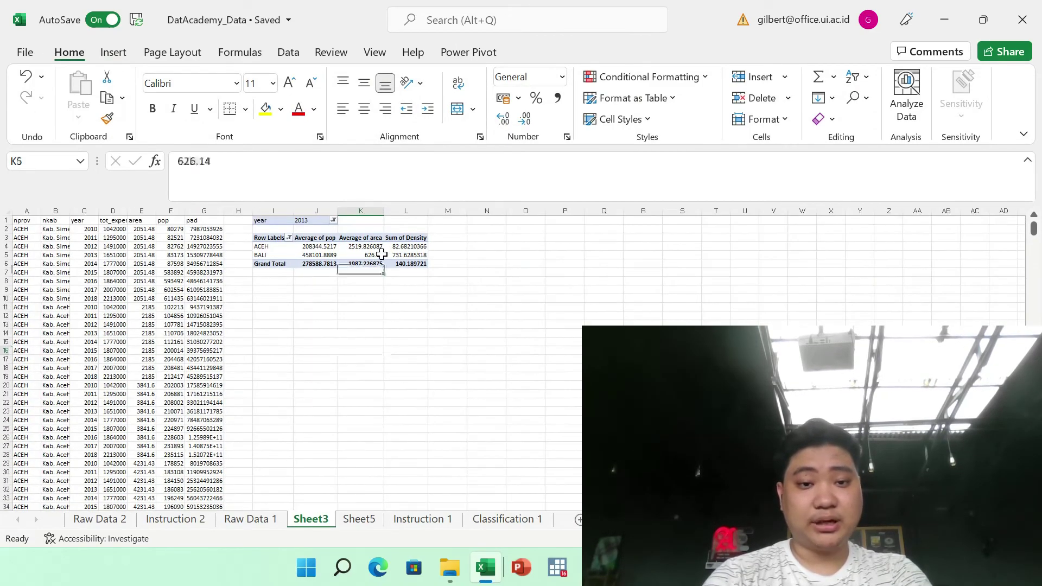
{"action": "left_click", "coordinate": [579, 55]}
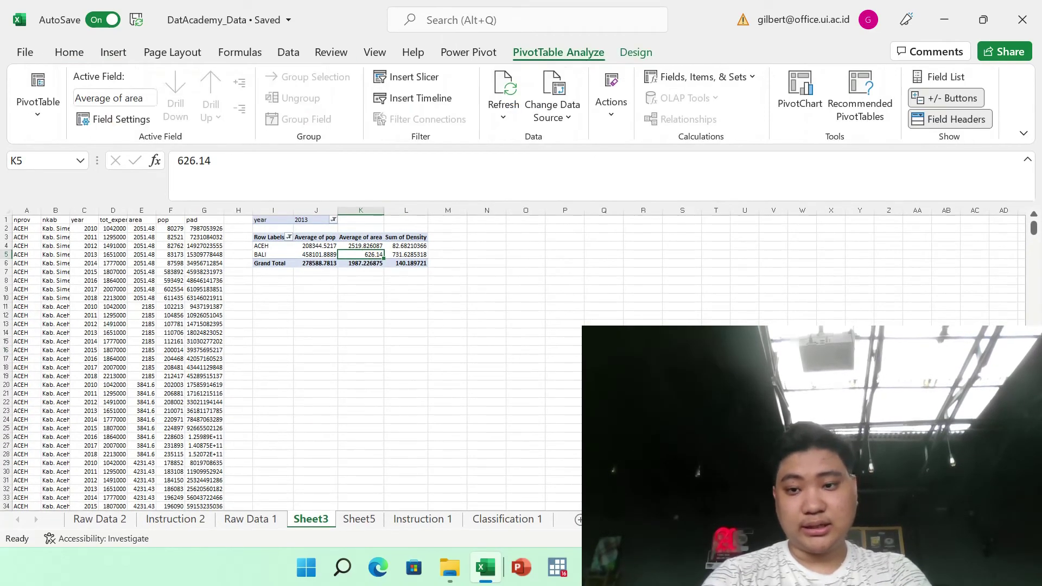
{"action": "left_click", "coordinate": [933, 80]}
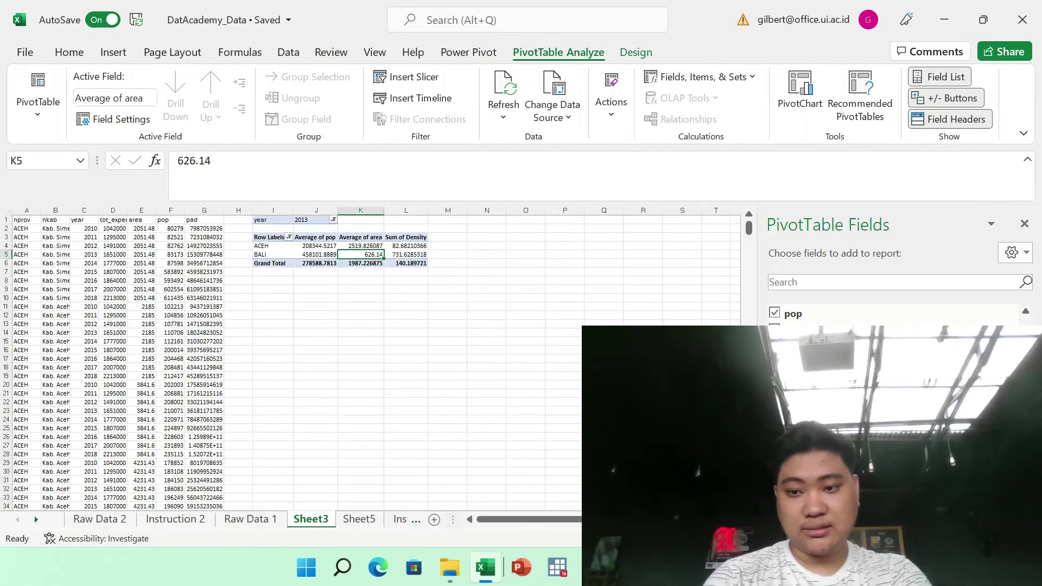
{"action": "left_click", "coordinate": [966, 479]}
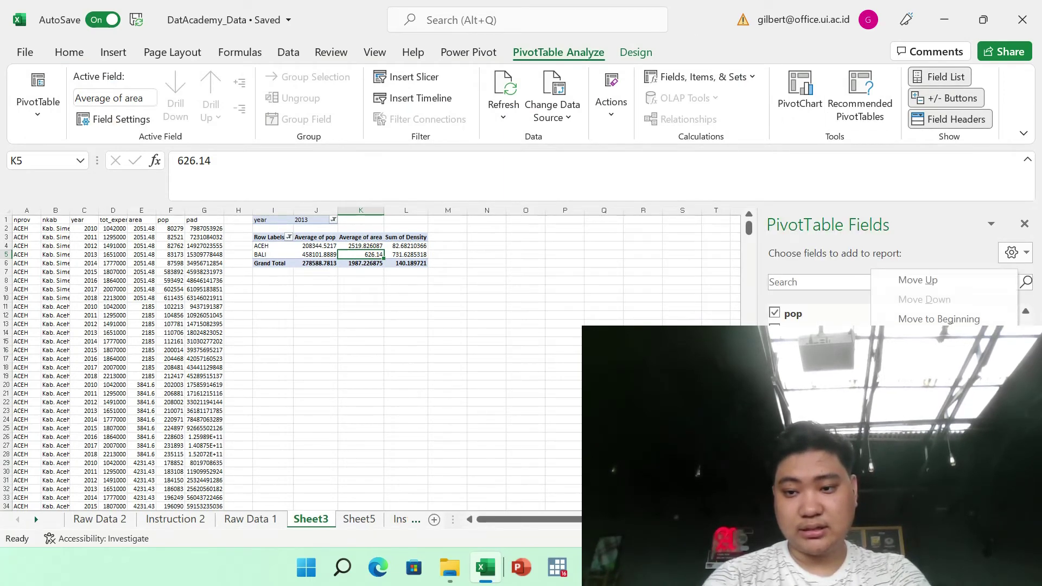
{"action": "left_click", "coordinate": [942, 458]}
{"action": "left_click", "coordinate": [458, 372]}
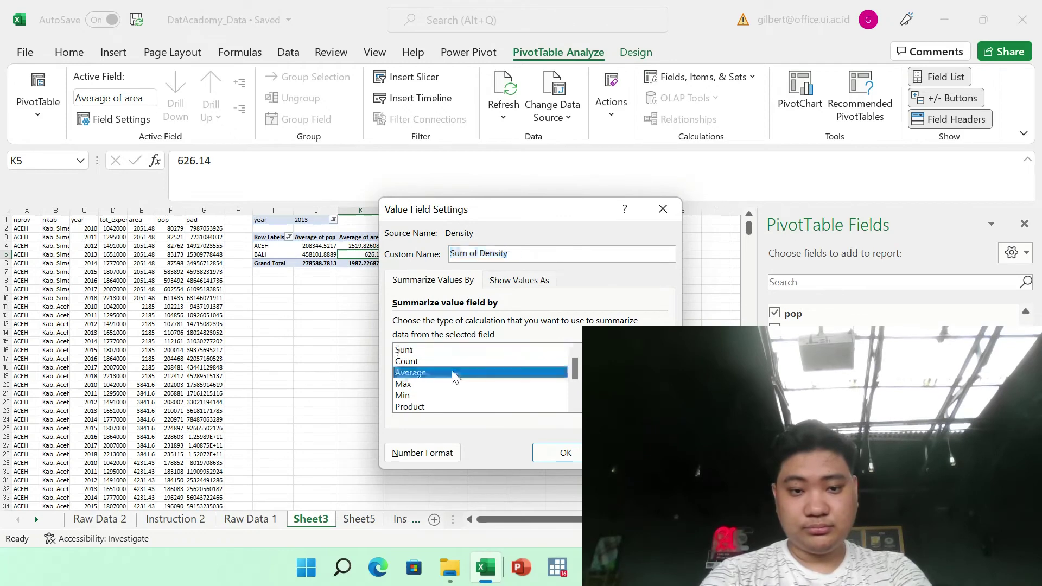
{"action": "left_click", "coordinate": [562, 453]}
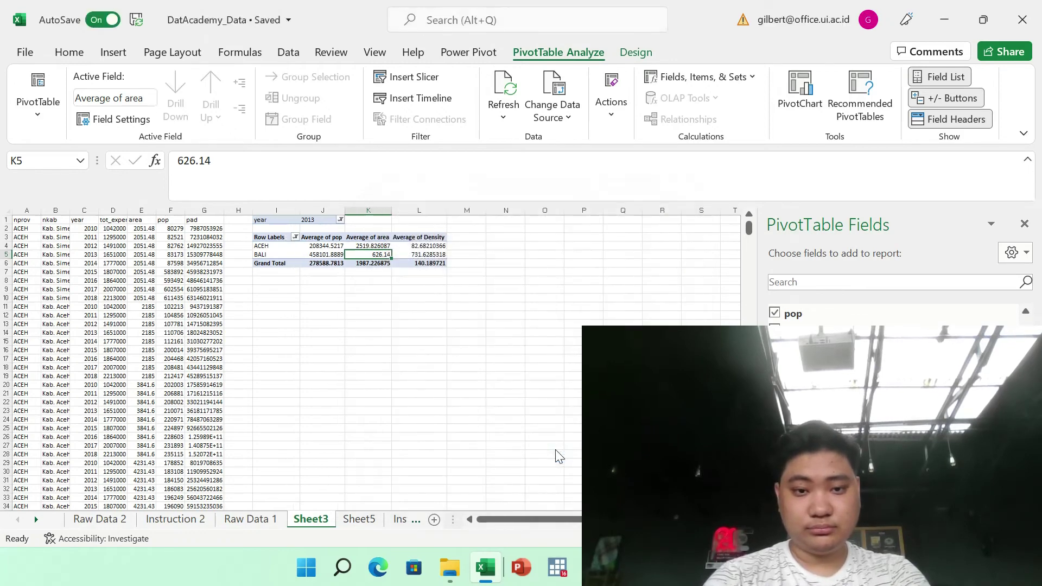
{"action": "left_click", "coordinate": [389, 330]}
{"action": "left_click", "coordinate": [374, 255]}
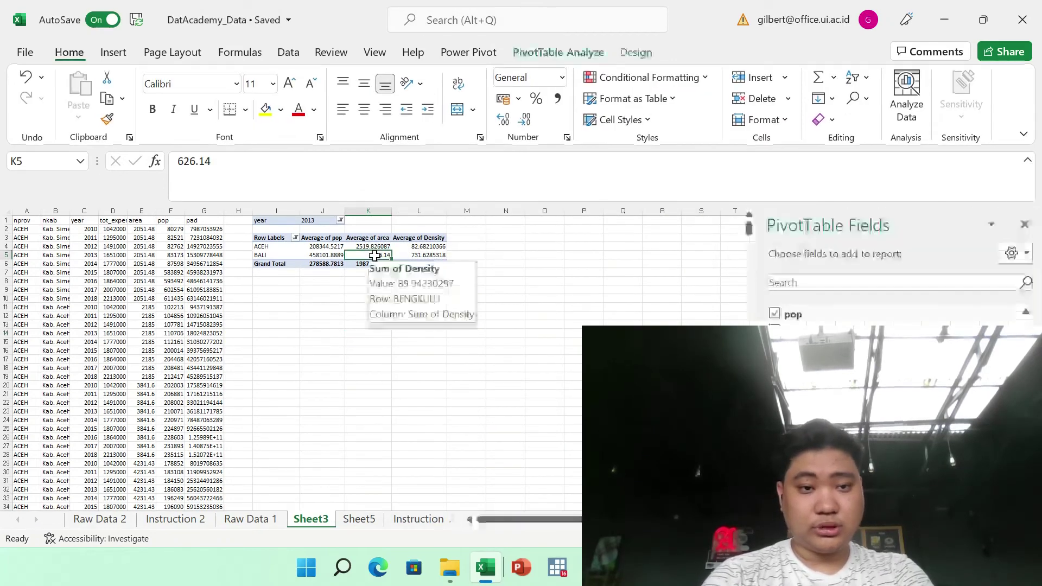
{"action": "left_click", "coordinate": [801, 92]}
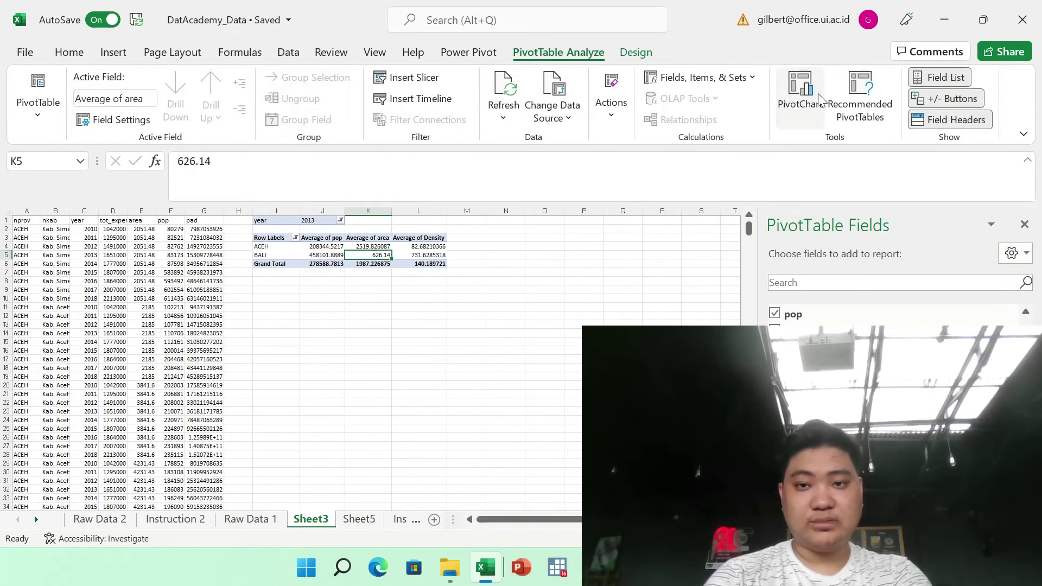
{"action": "mouse_move", "coordinate": [484, 231]}
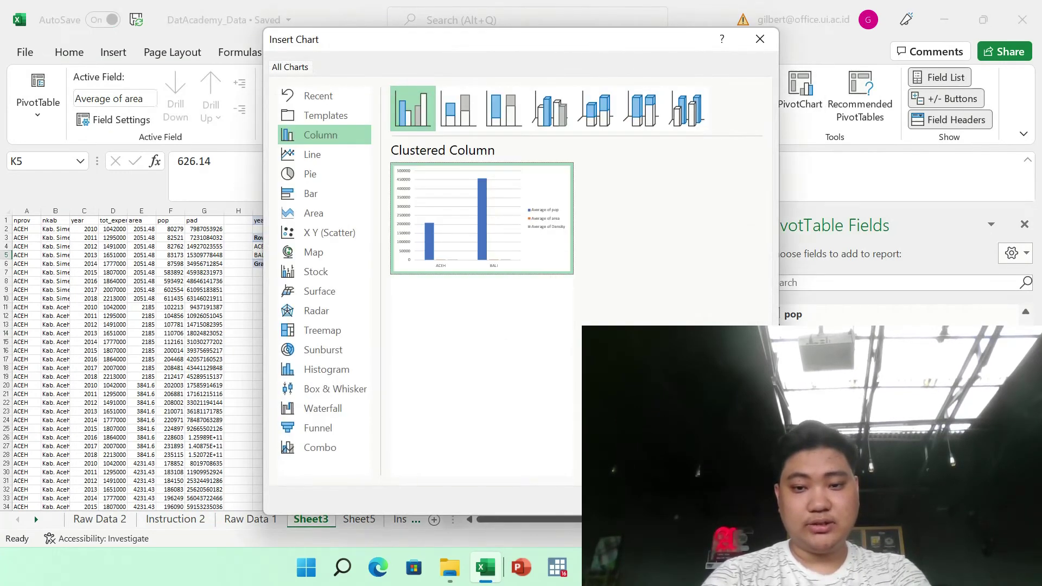
{"action": "left_click", "coordinate": [760, 38]}
{"action": "left_click", "coordinate": [377, 305]}
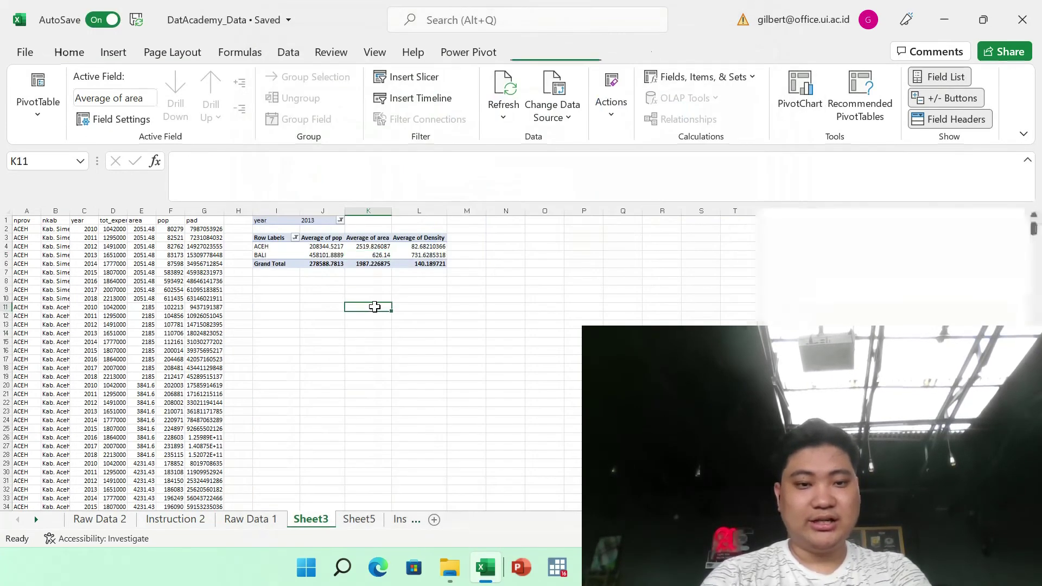
{"action": "left_click", "coordinate": [278, 292]}
Step: Insert a PivotChart based on the Sheet3 data range A1:G4562, placed in the existing worksheet at cell I9
{"action": "left_click", "coordinate": [95, 310]}
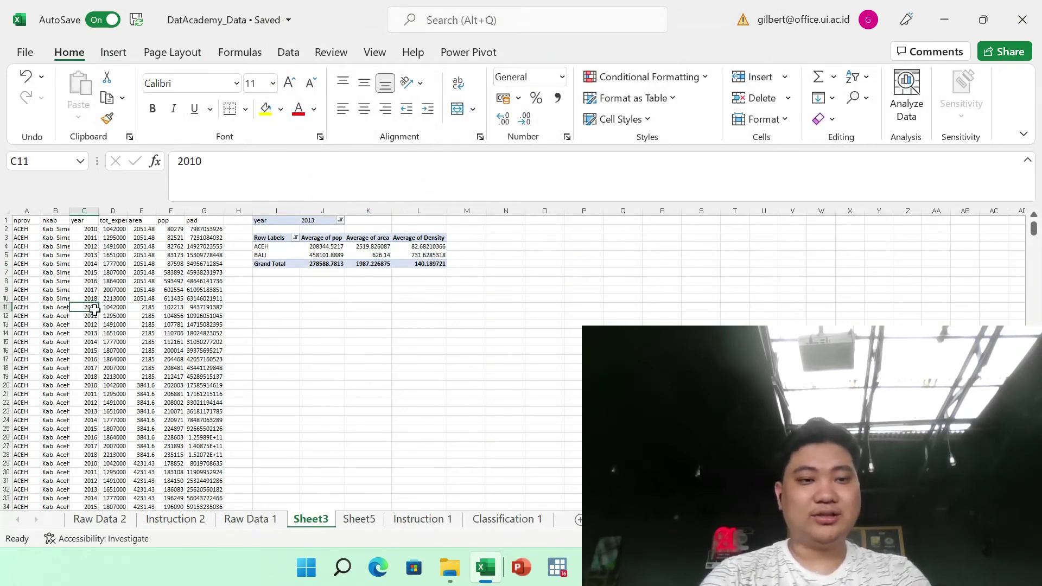
{"action": "key", "text": "ctrl+a"}
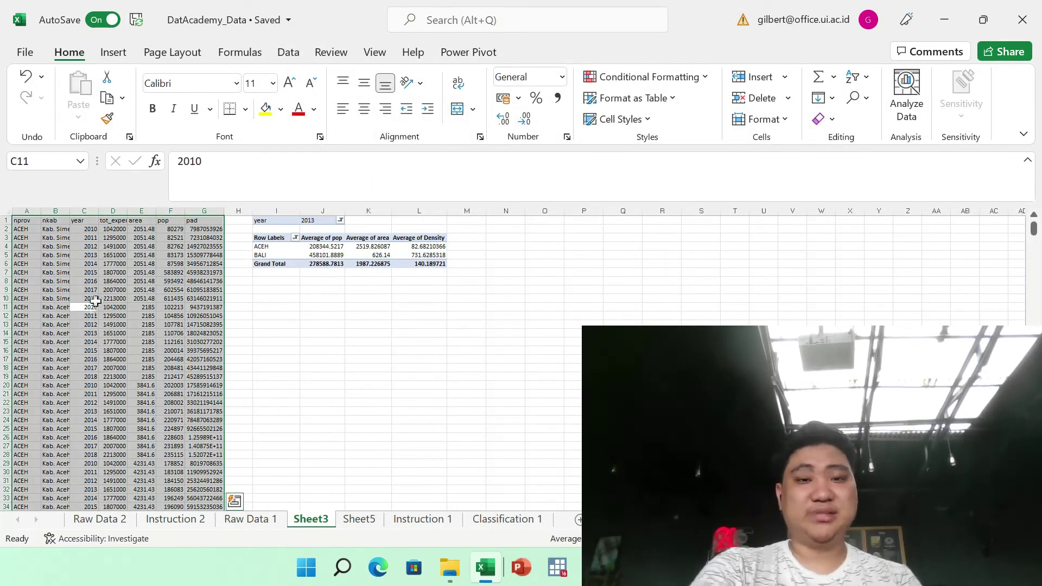
{"action": "left_click", "coordinate": [119, 55]}
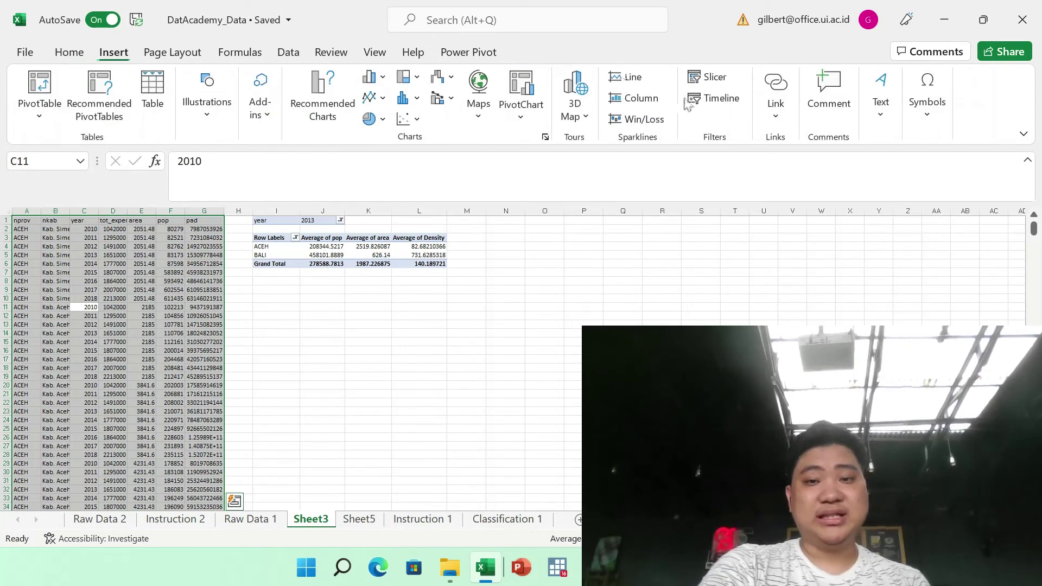
{"action": "left_click", "coordinate": [520, 97]}
{"action": "left_click", "coordinate": [550, 141]}
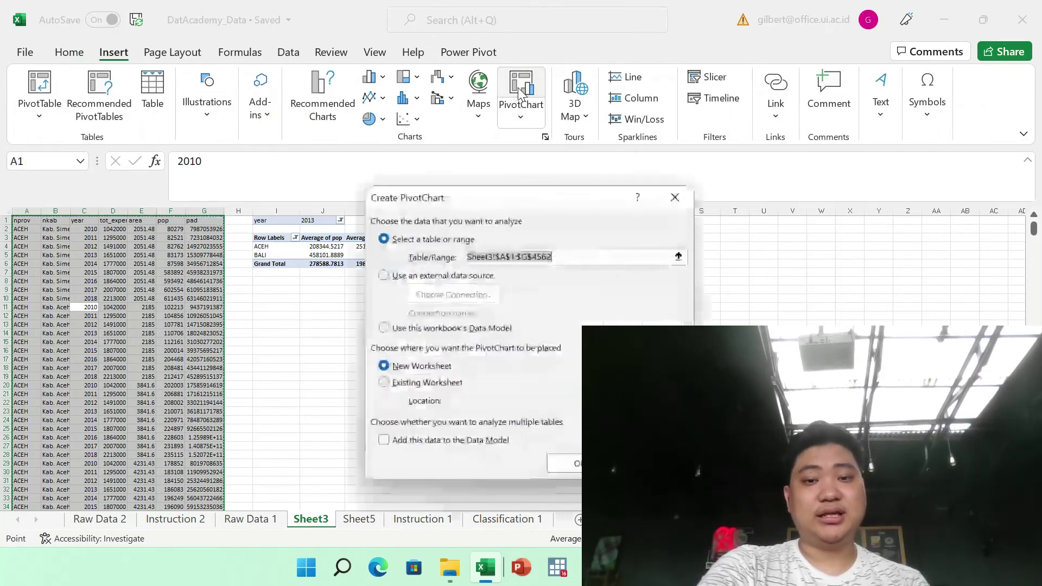
{"action": "left_click", "coordinate": [433, 382]}
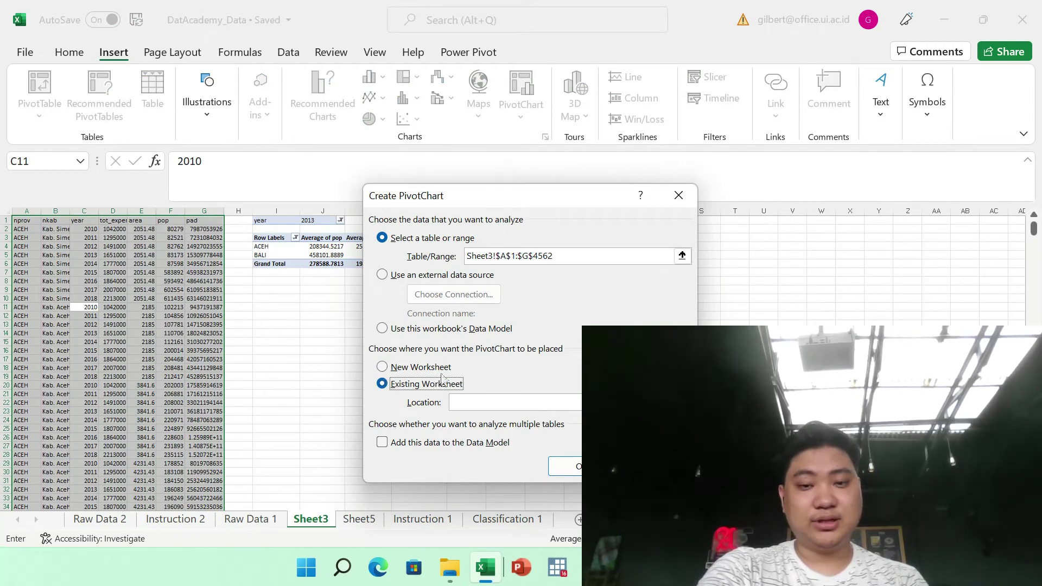
{"action": "left_click", "coordinate": [276, 290]}
{"action": "left_click", "coordinate": [564, 466]}
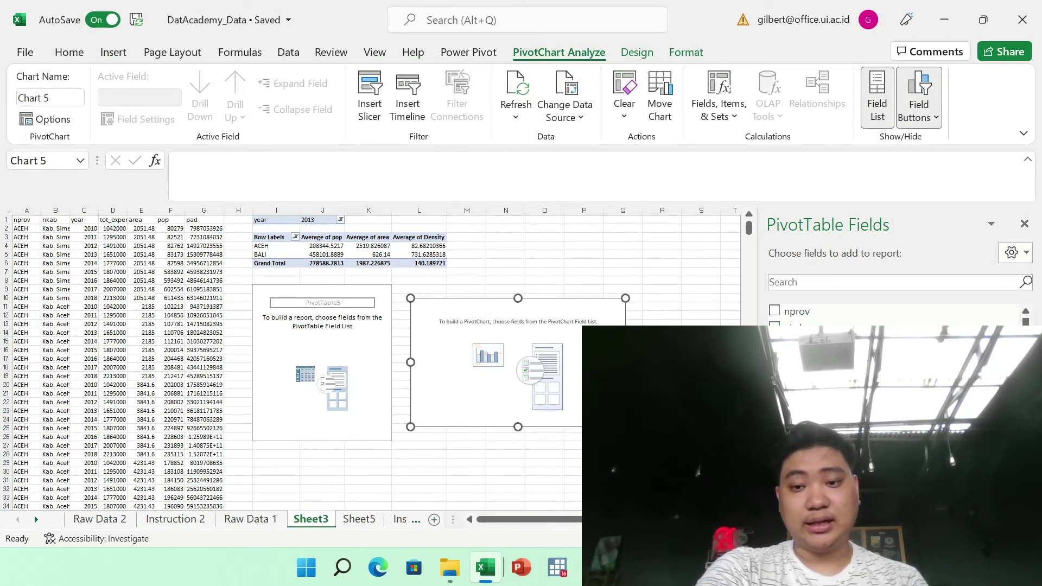
Step: Build the new PivotChart with year as the legend field and the sum of pad as its values
{"action": "scroll", "coordinate": [793, 317], "scroll_direction": "down", "scroll_amount": 2}
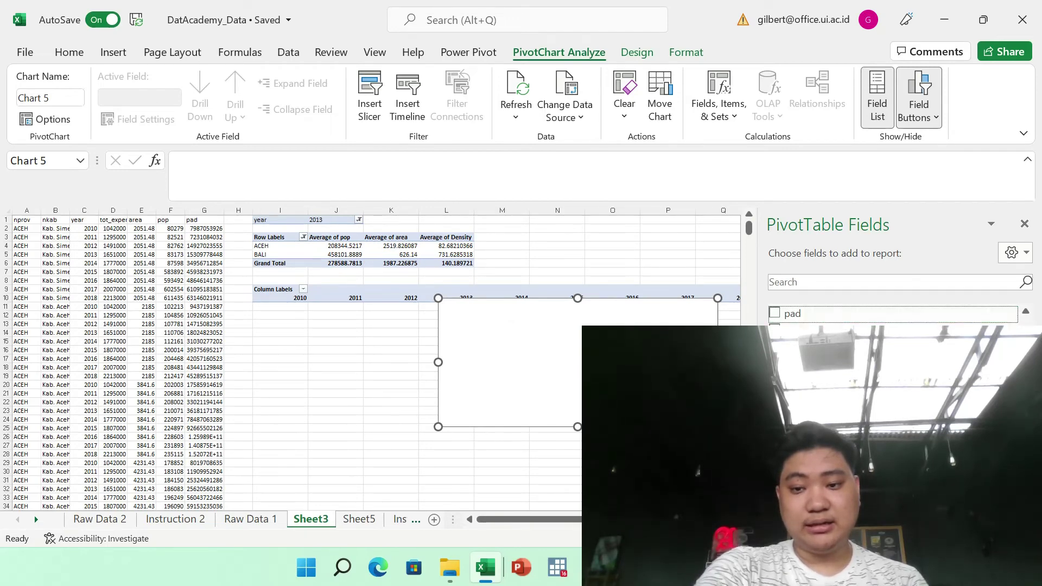
{"action": "left_click", "coordinate": [775, 313]}
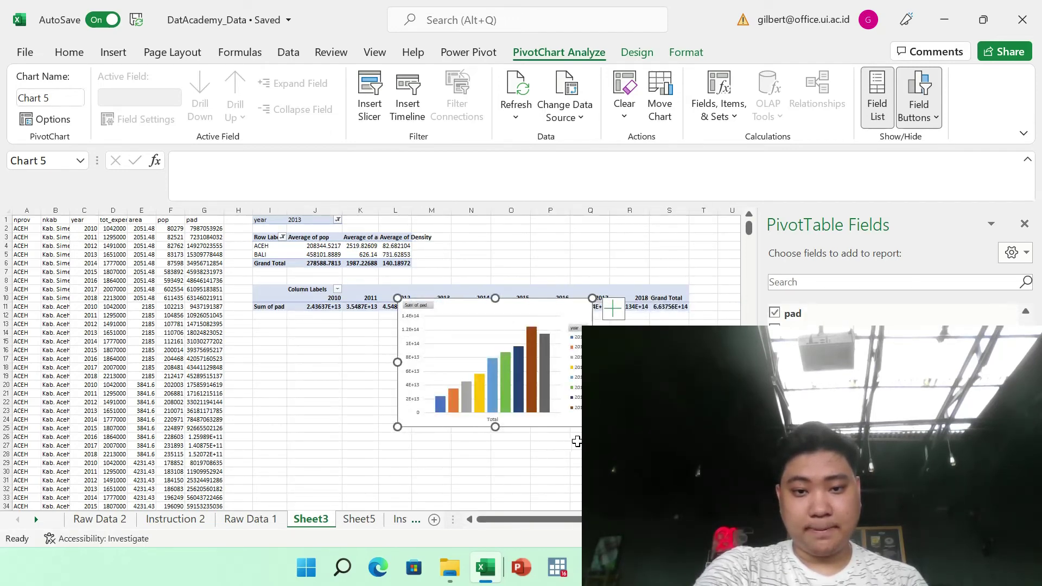
{"action": "scroll", "coordinate": [537, 411], "scroll_direction": "up", "scroll_amount": 5}
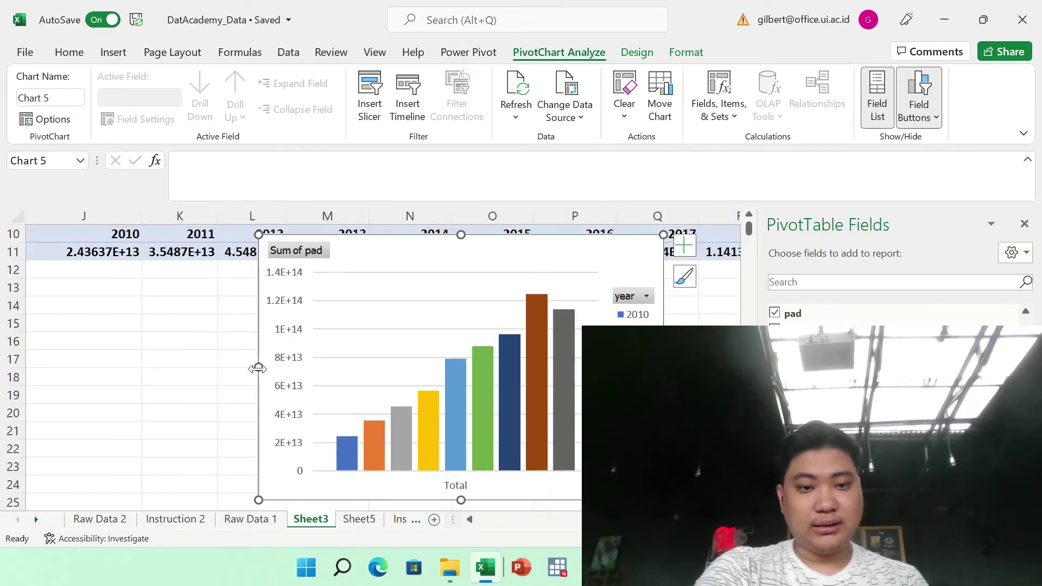
Step: Widen the PivotChart toward column J and summarize its pad value field by Average
{"action": "left_click_drag", "start_coordinate": [258, 369], "coordinate": [91, 369]}
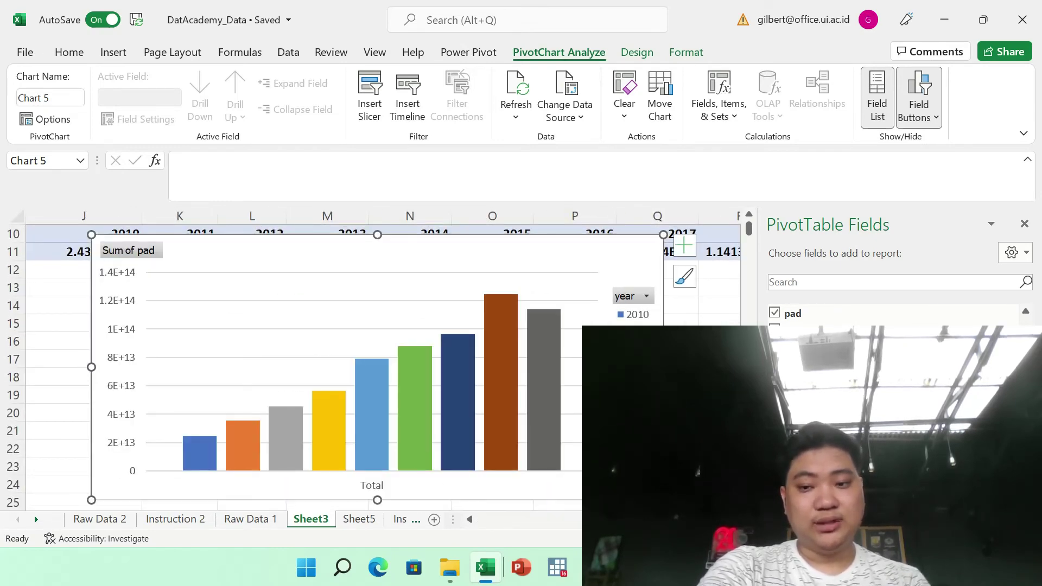
{"action": "left_click", "coordinate": [966, 446]}
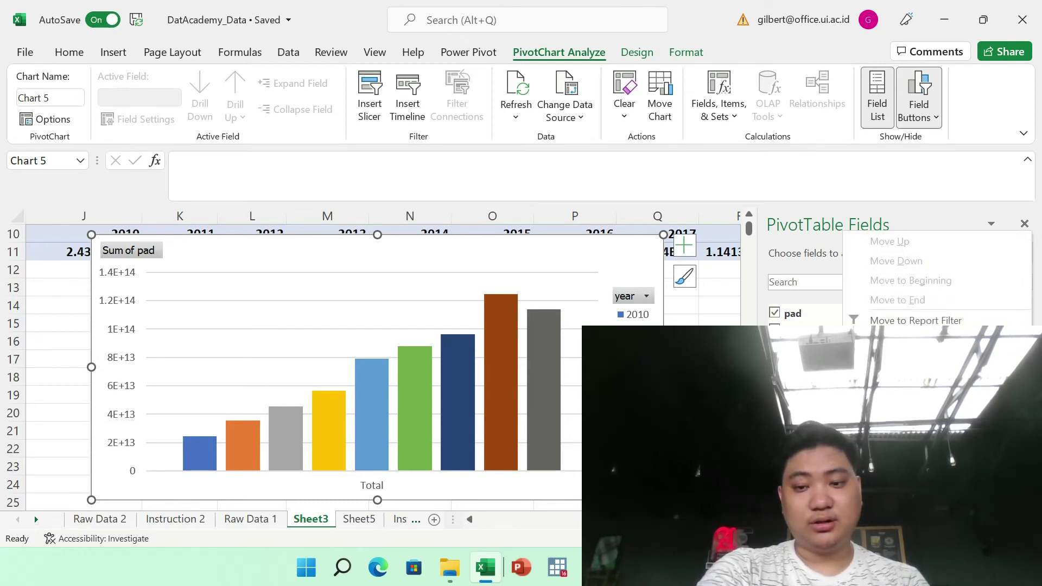
{"action": "left_click", "coordinate": [918, 421]}
{"action": "left_click", "coordinate": [433, 373]}
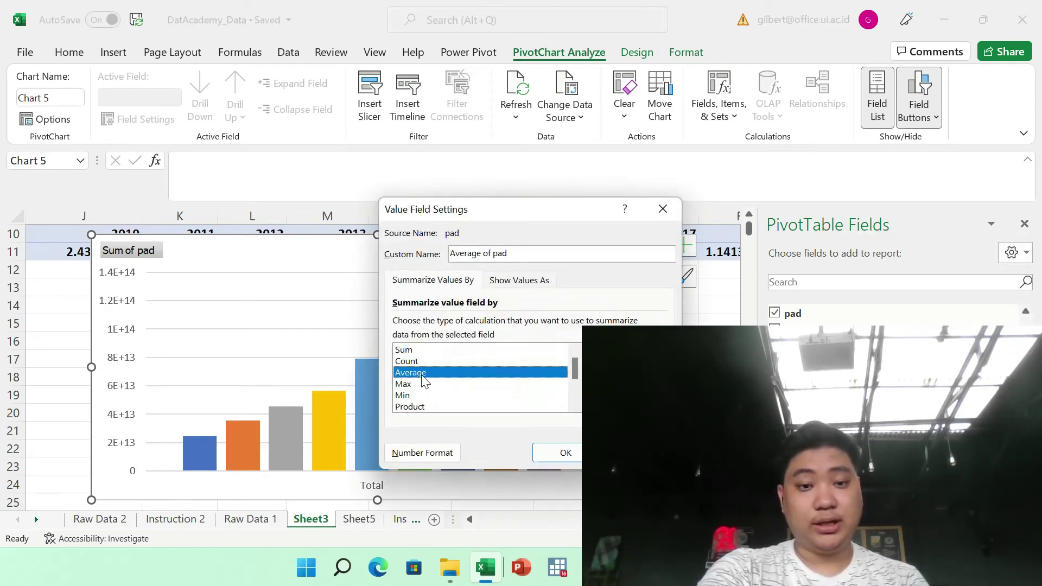
{"action": "left_click", "coordinate": [565, 453]}
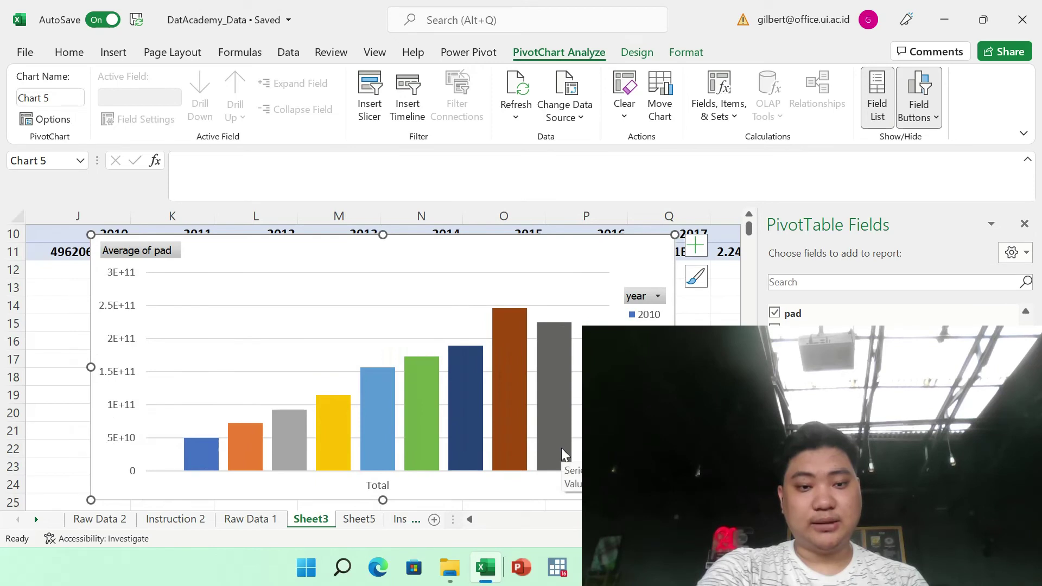
Step: Filter the PivotChart's year field to include only 2010, 2011, 2012 and 2013
{"action": "left_click", "coordinate": [656, 297]}
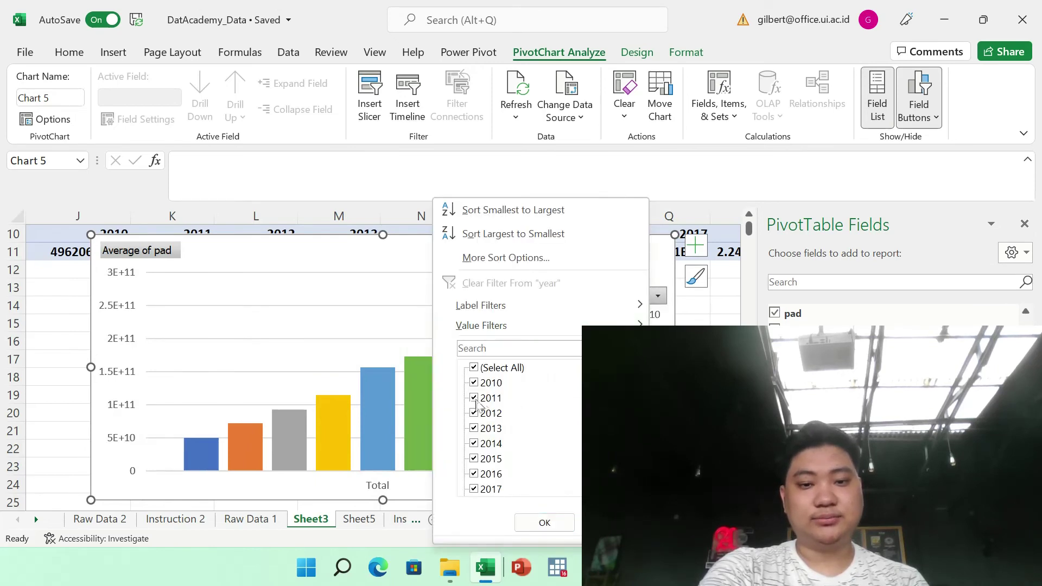
{"action": "left_click", "coordinate": [473, 368]}
{"action": "left_click", "coordinate": [474, 429]}
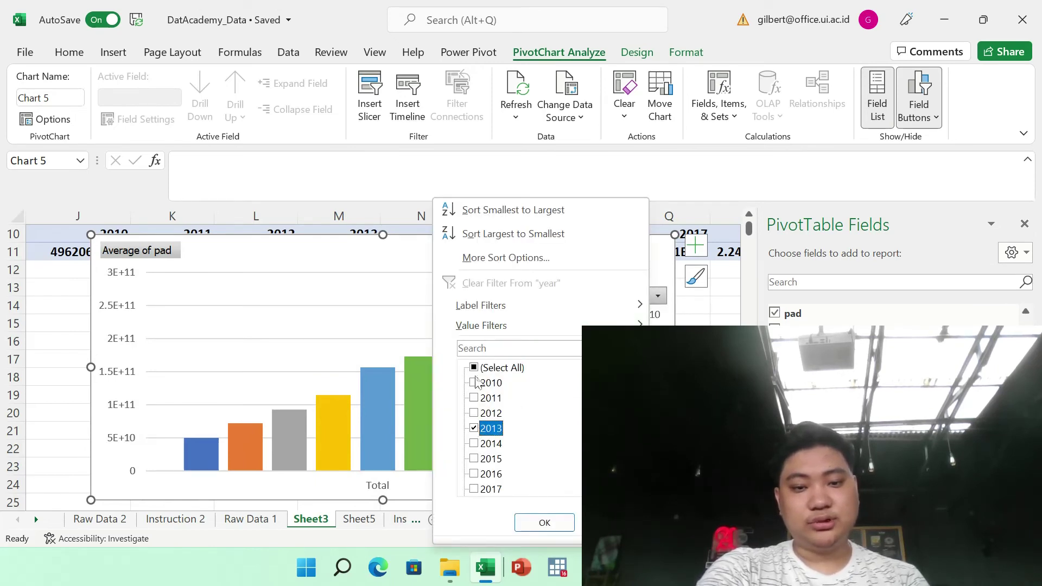
{"action": "left_click", "coordinate": [473, 383]}
{"action": "left_click", "coordinate": [474, 398]}
{"action": "left_click", "coordinate": [474, 414]}
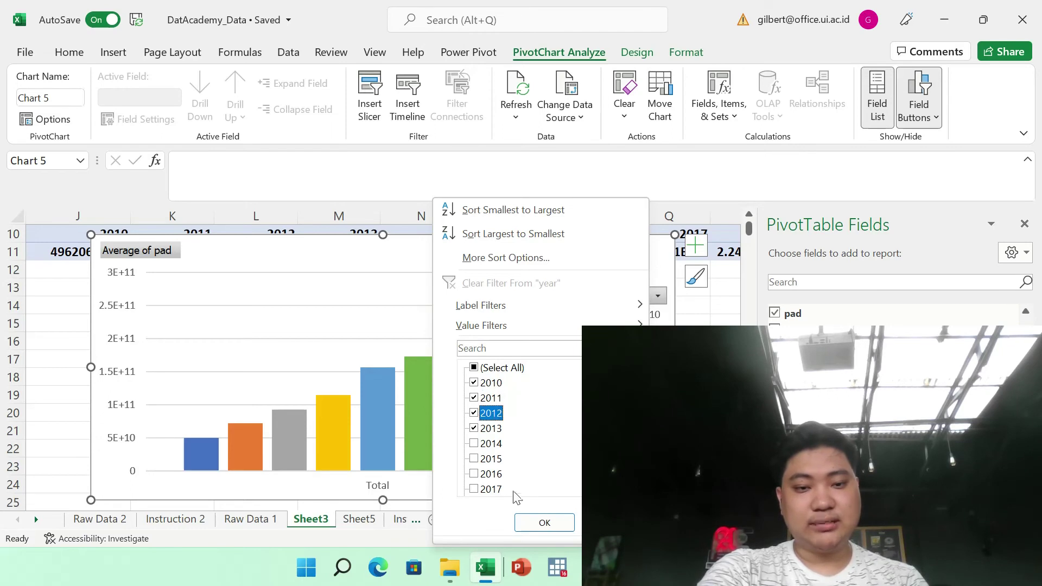
{"action": "left_click", "coordinate": [531, 521]}
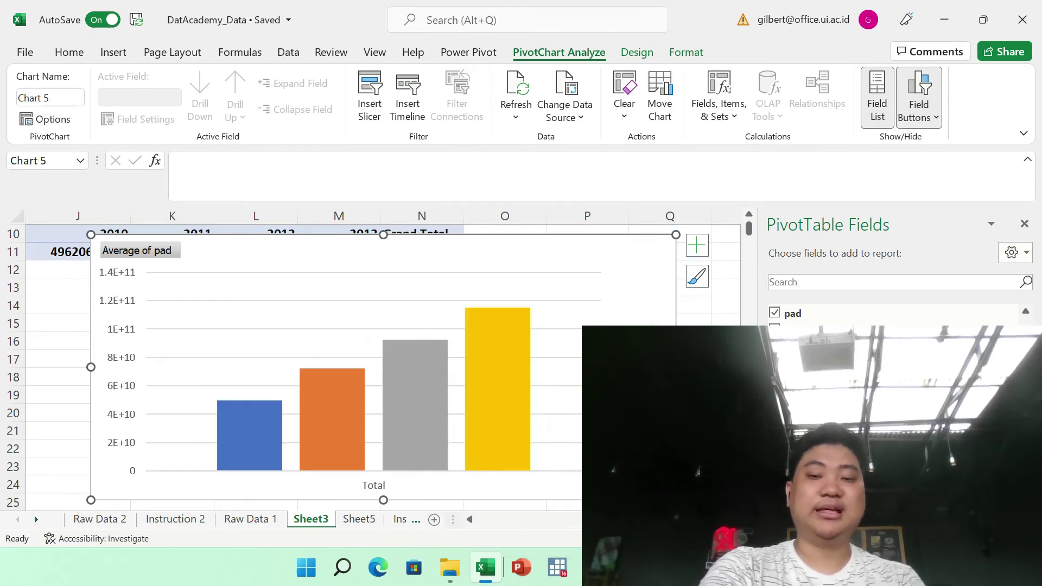
{"action": "left_click", "coordinate": [670, 395]}
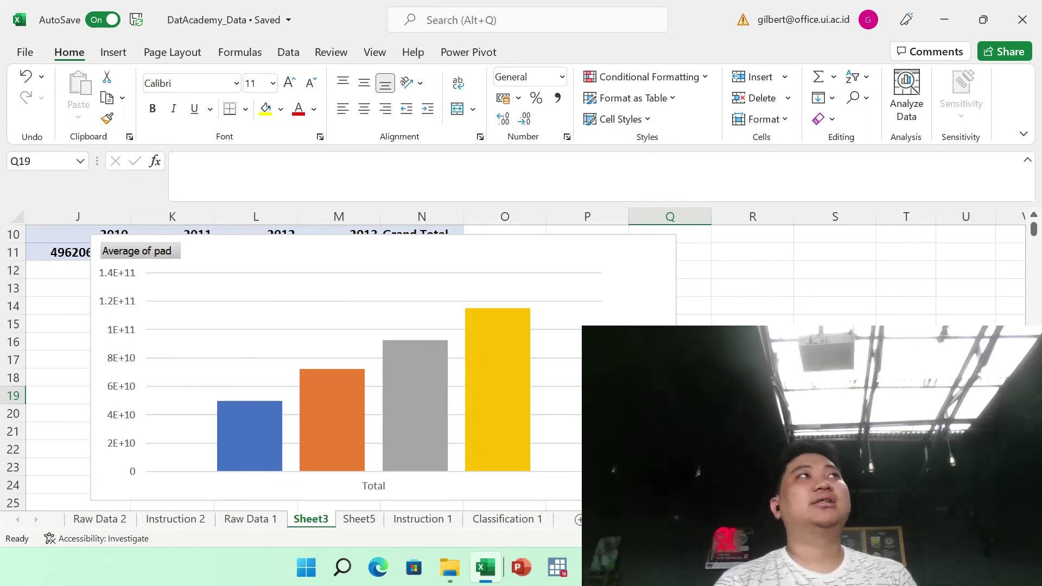
{"action": "left_click", "coordinate": [632, 292]}
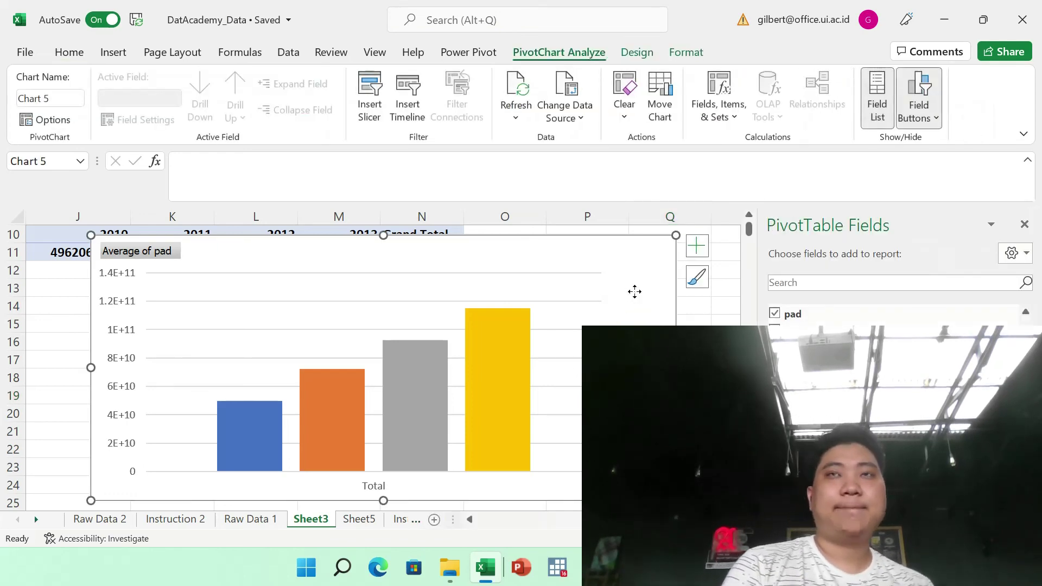